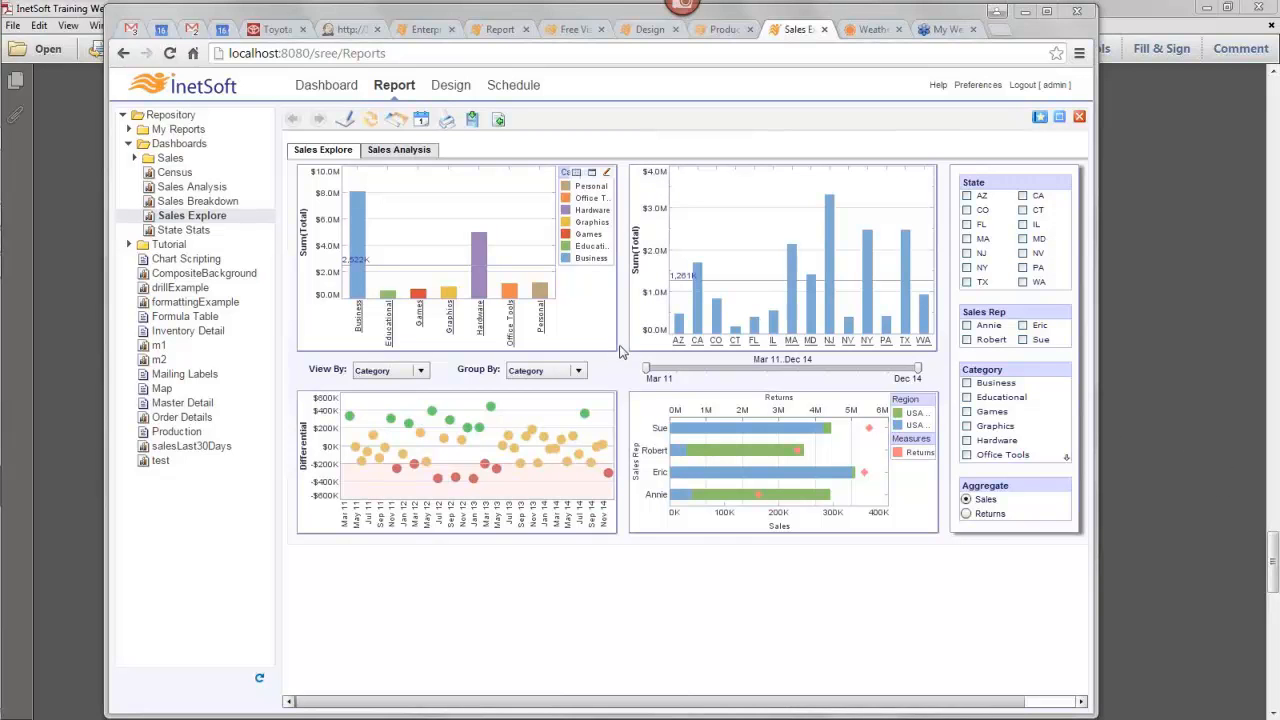
{"action": "left_click", "coordinate": [421, 120]}
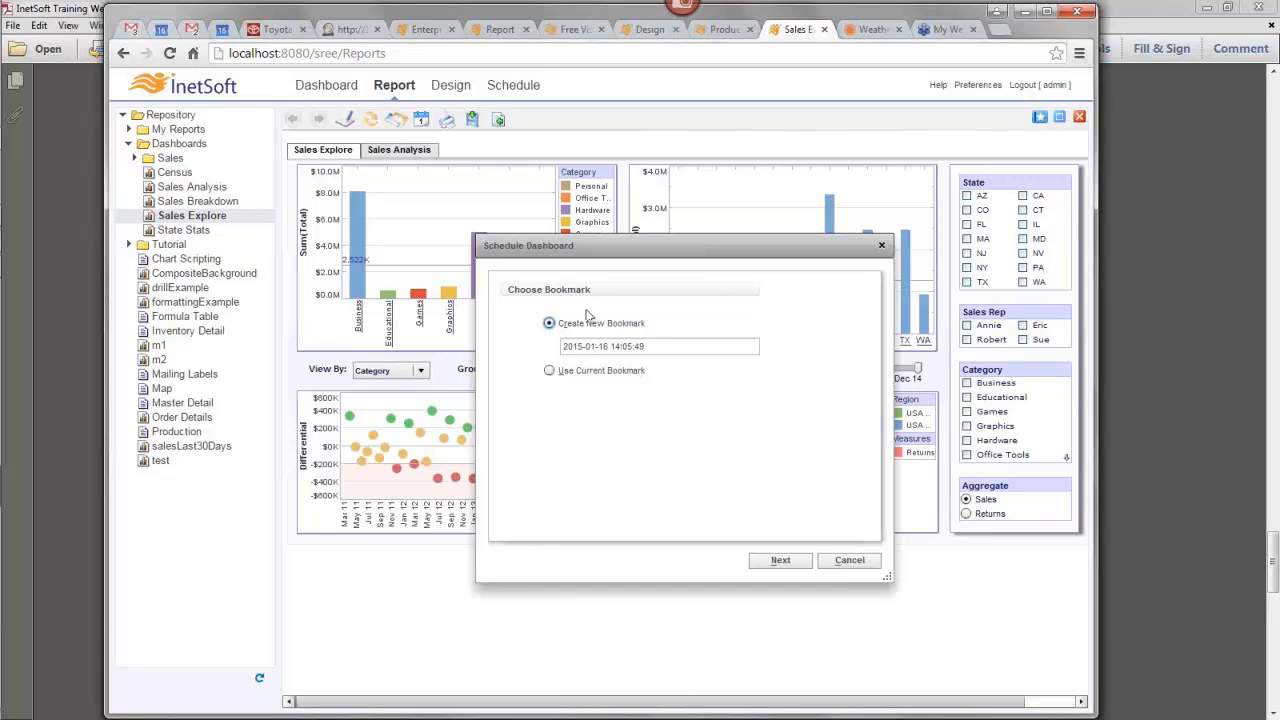
{"action": "left_click", "coordinate": [549, 371]}
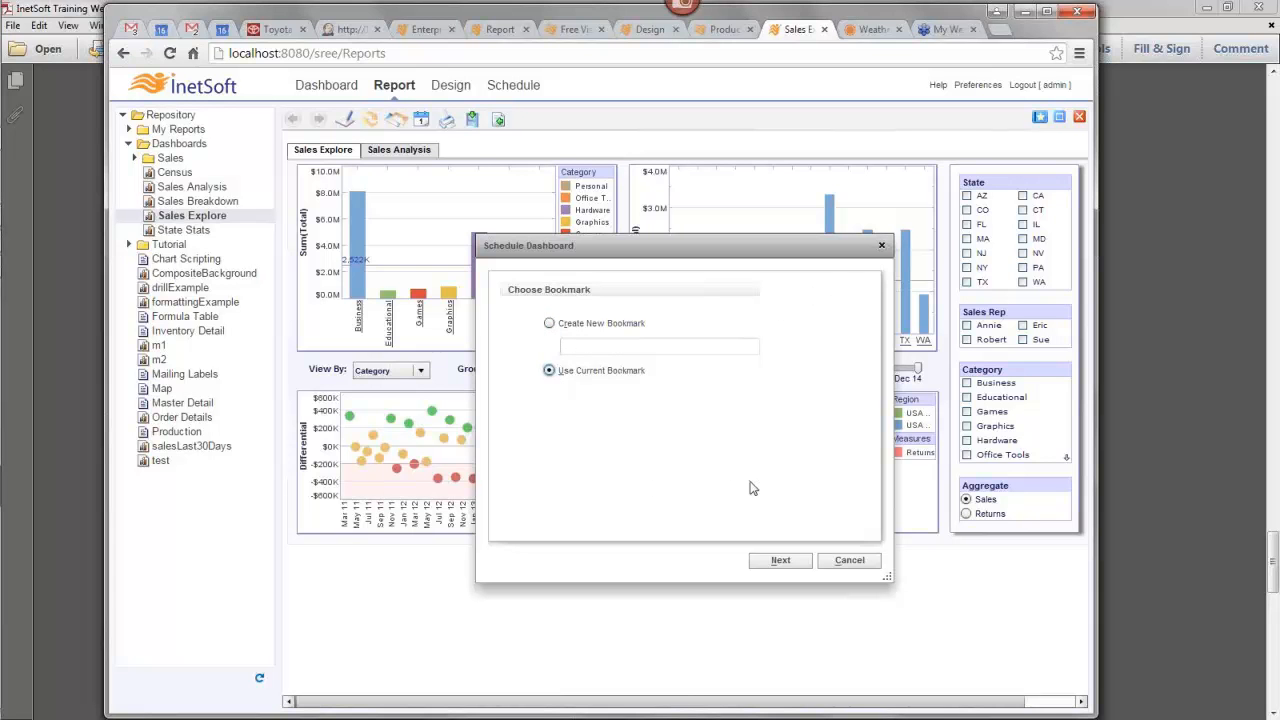
{"action": "left_click", "coordinate": [849, 560]}
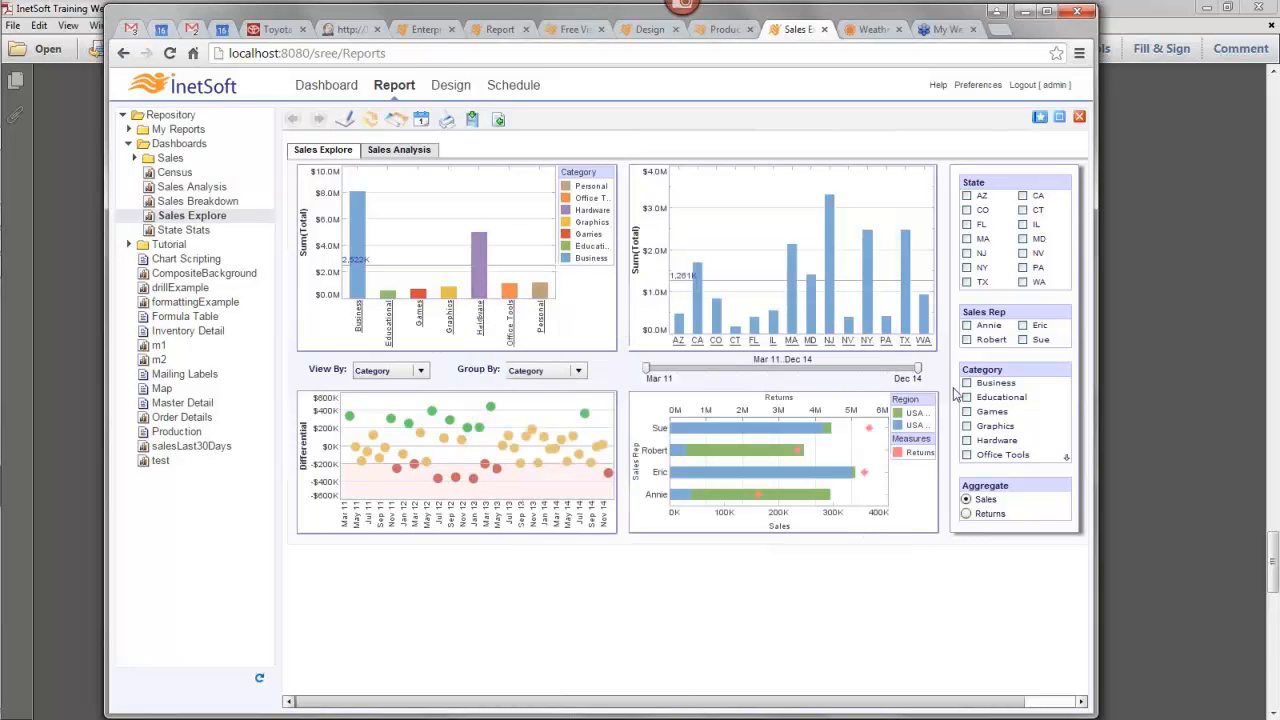
{"action": "left_click", "coordinate": [1039, 118]}
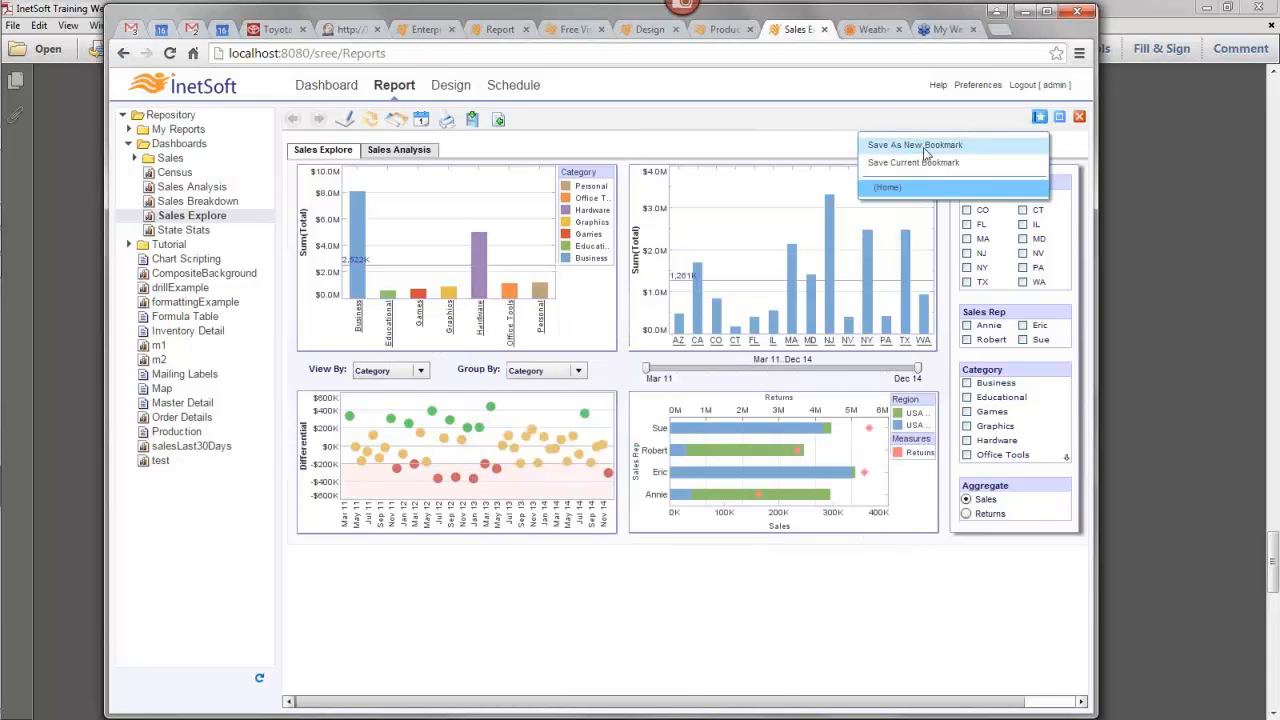
Step: Filter the dashboard to the states MA, CT, PA and WA and to the two sales reps in the list's second column
{"action": "left_click", "coordinate": [967, 240]}
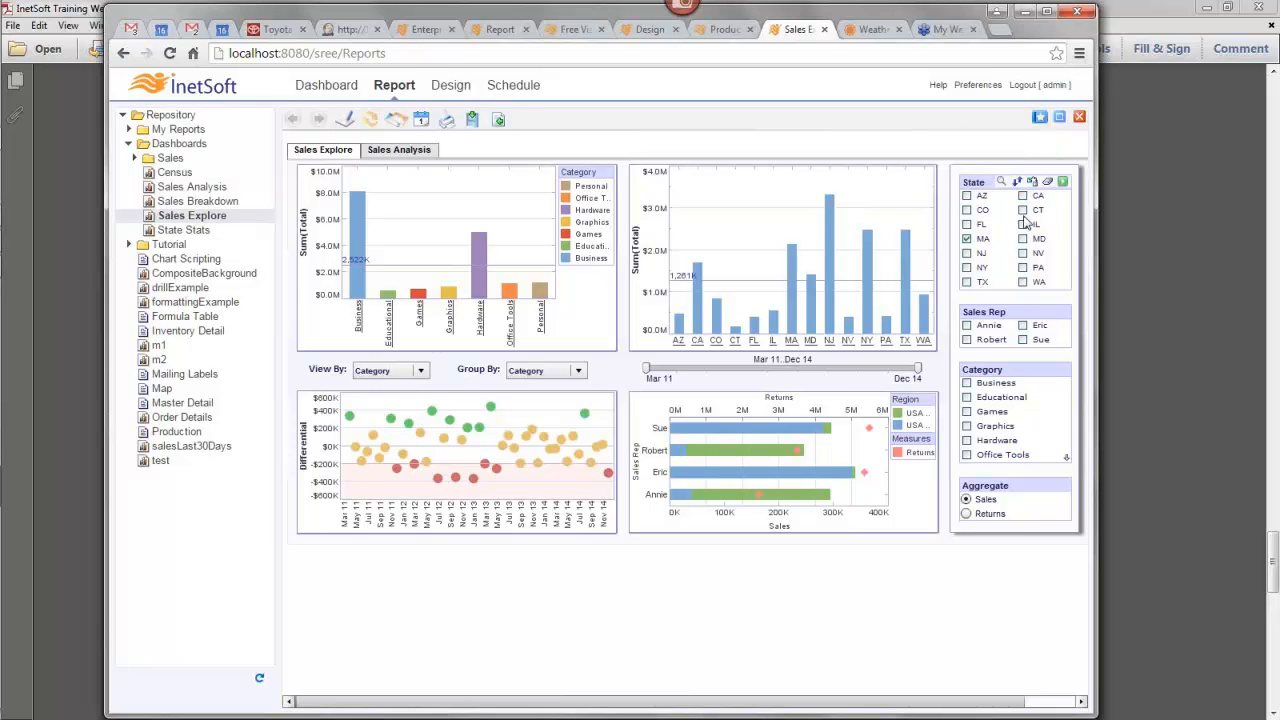
{"action": "left_click", "coordinate": [1023, 210]}
{"action": "left_click", "coordinate": [1023, 268]}
{"action": "left_click", "coordinate": [1023, 282]}
{"action": "left_click", "coordinate": [1063, 183]}
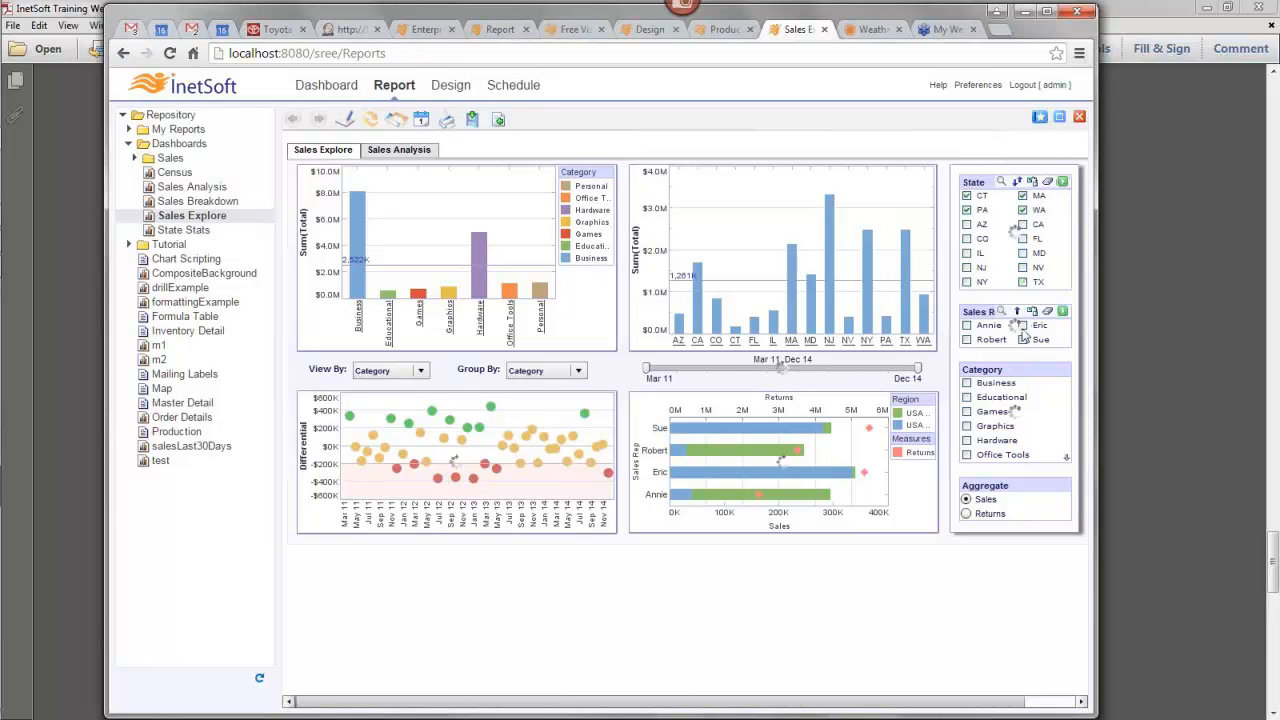
{"action": "left_click", "coordinate": [1023, 339]}
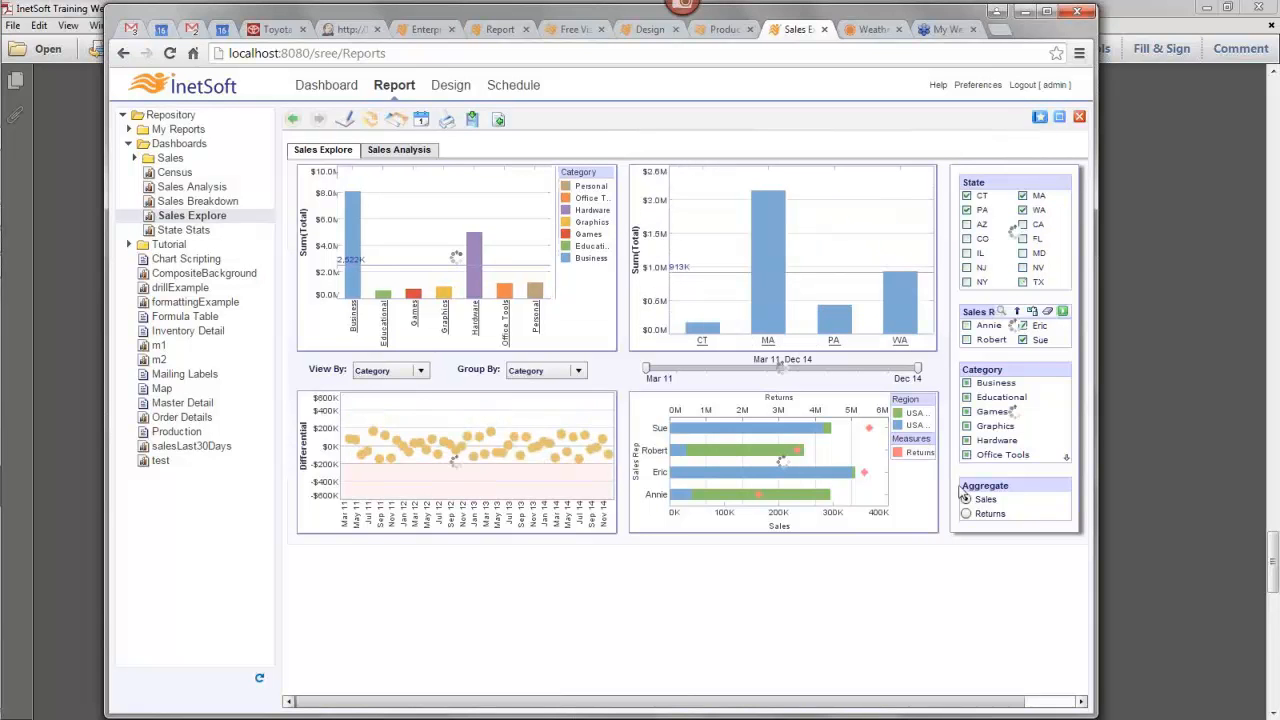
Step: Save the filtered dashboard view as a new private bookmark, keeping the suggested name
{"action": "left_click", "coordinate": [1040, 117]}
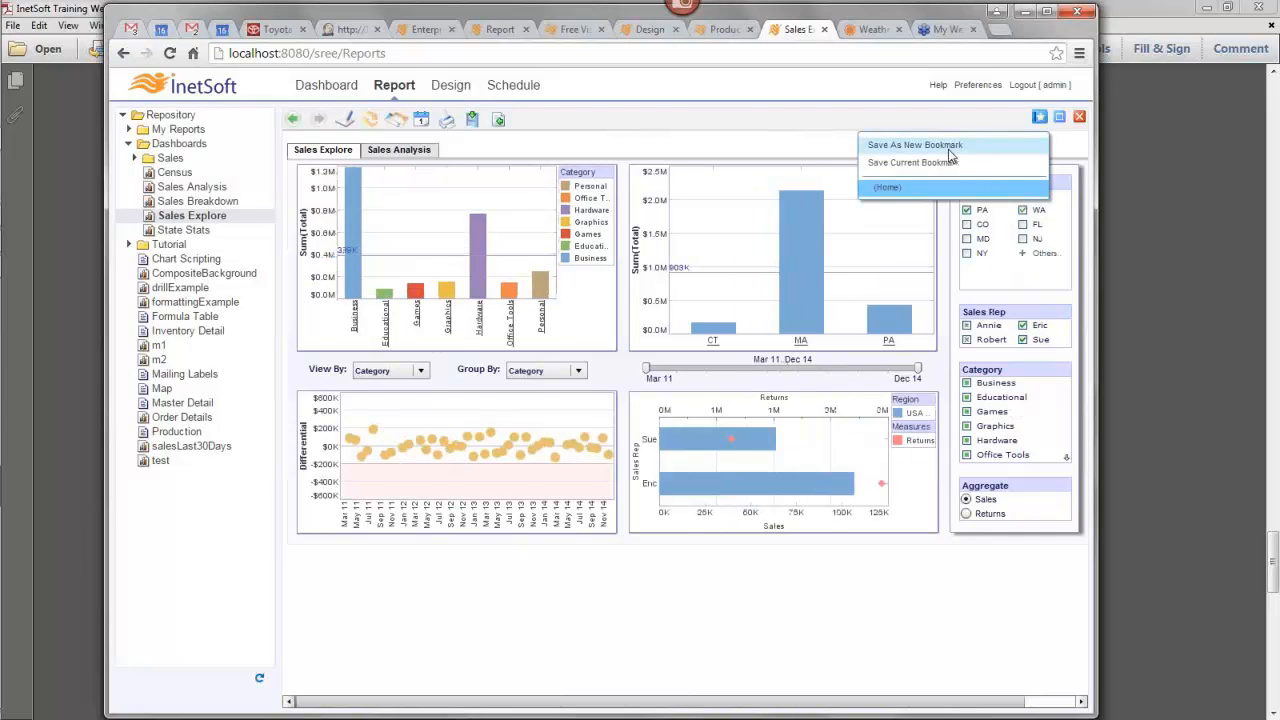
{"action": "left_click", "coordinate": [950, 150]}
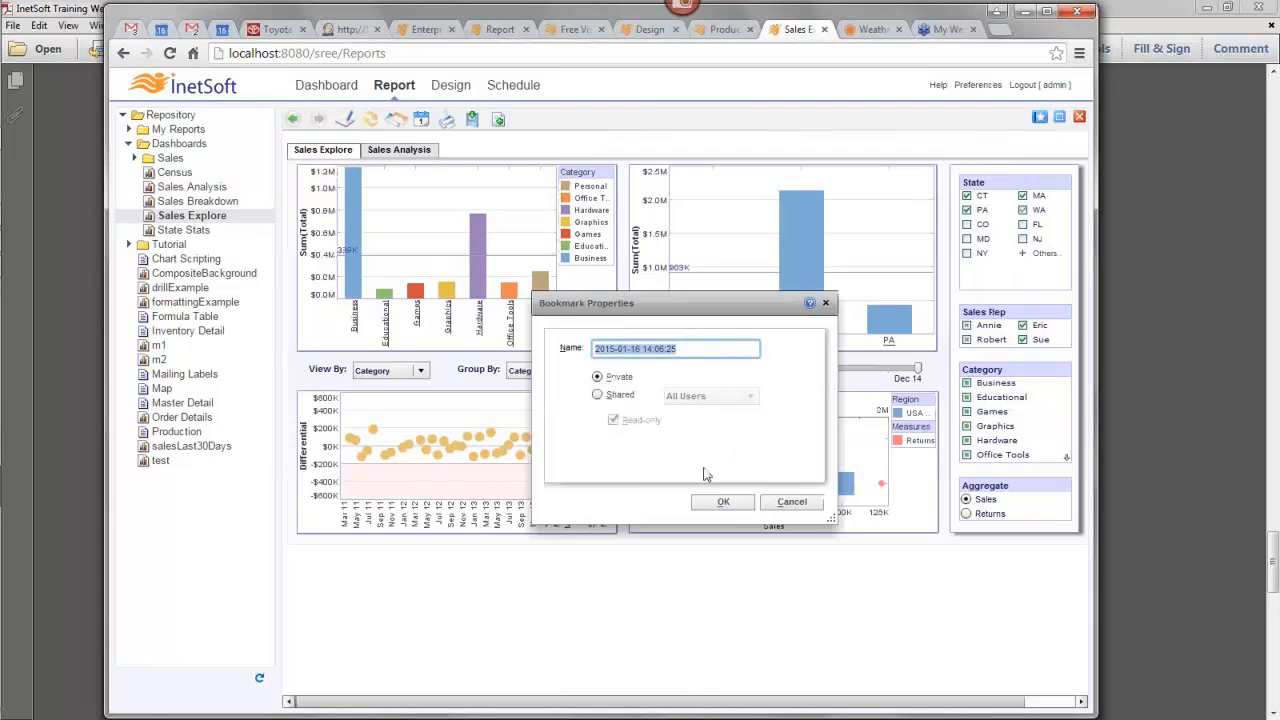
{"action": "left_click", "coordinate": [726, 503]}
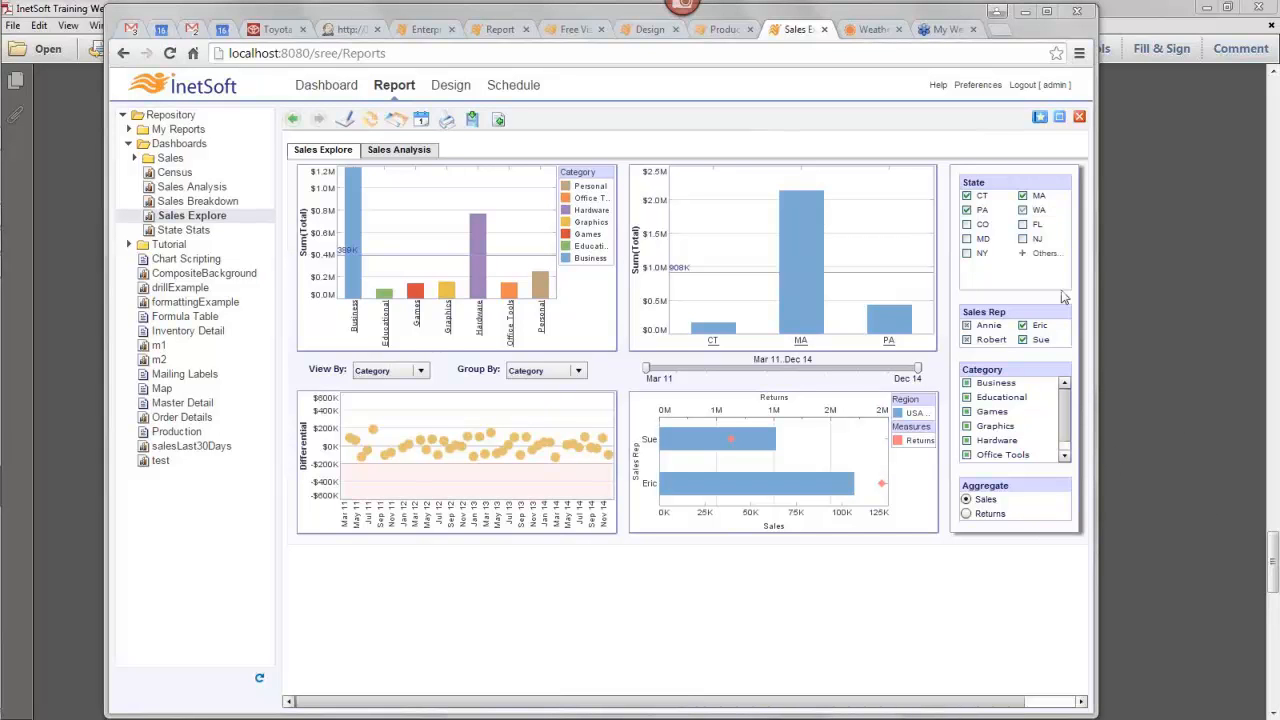
Step: Start scheduling the dashboard with the current bookmark and set the delivery format to PDF
{"action": "mouse_move", "coordinate": [1055, 245]}
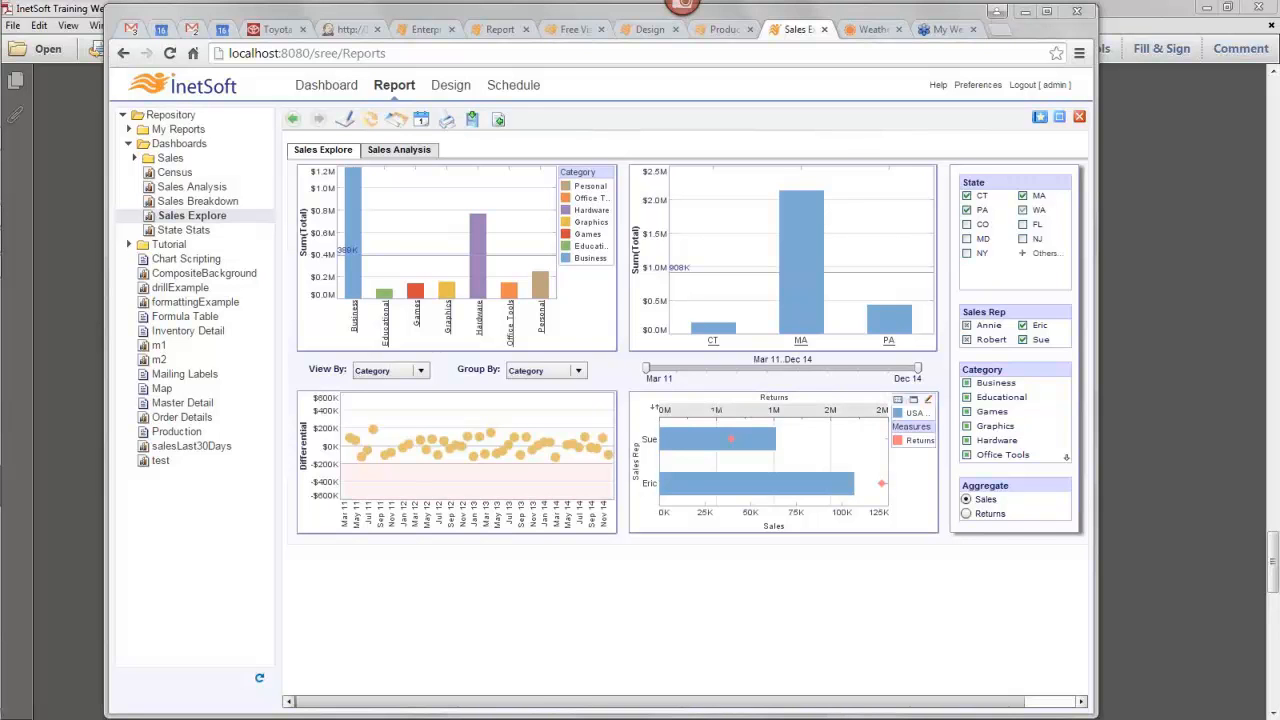
{"action": "left_click", "coordinate": [421, 119]}
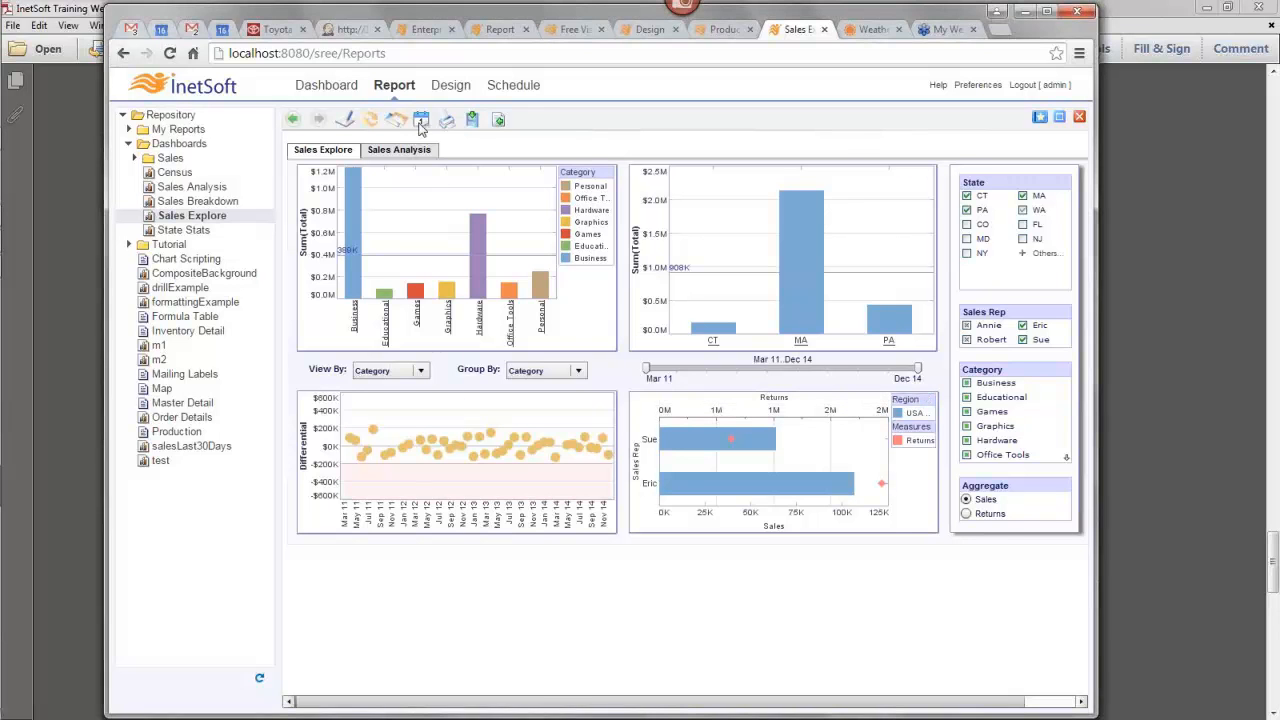
{"action": "left_click", "coordinate": [588, 373]}
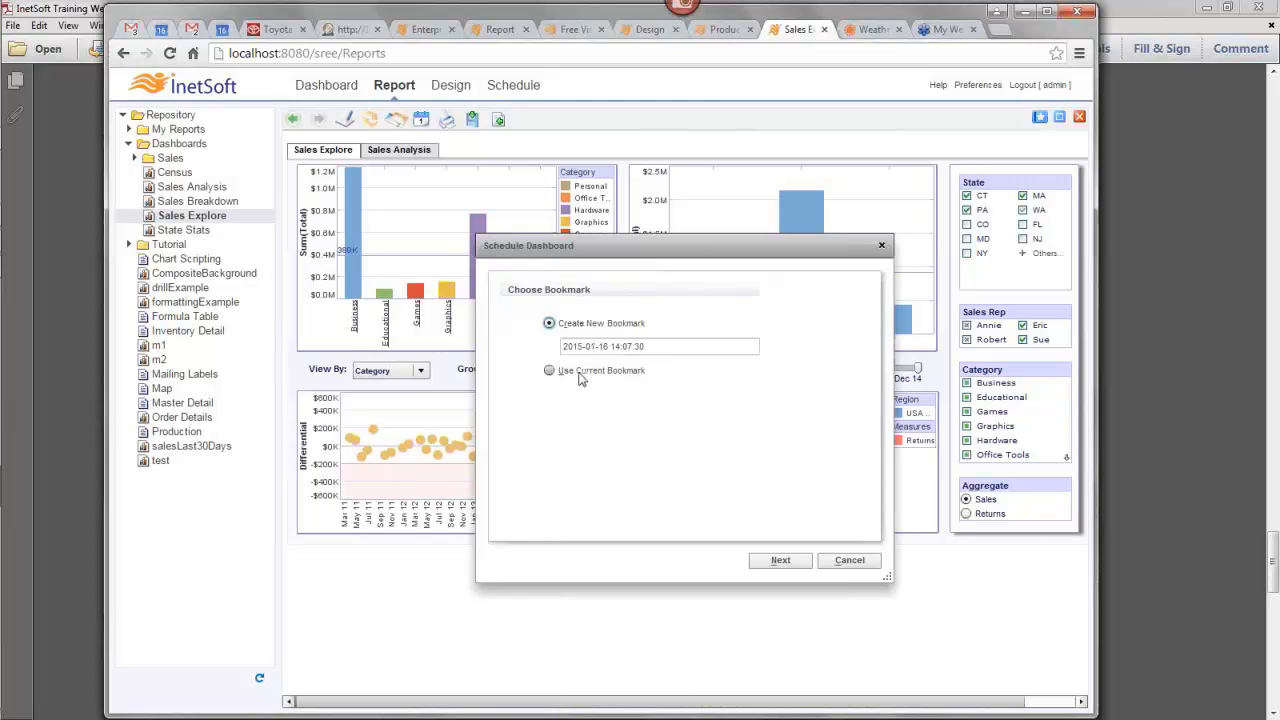
{"action": "left_click", "coordinate": [798, 560]}
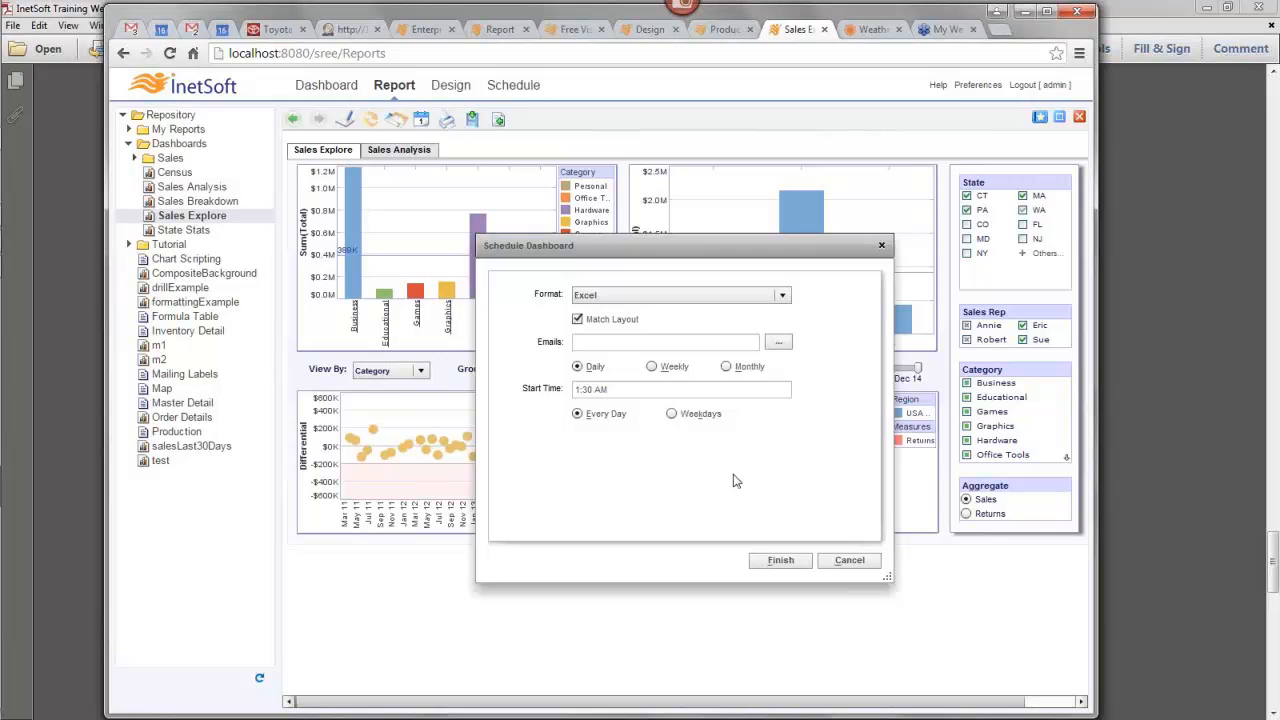
{"action": "left_click", "coordinate": [676, 298]}
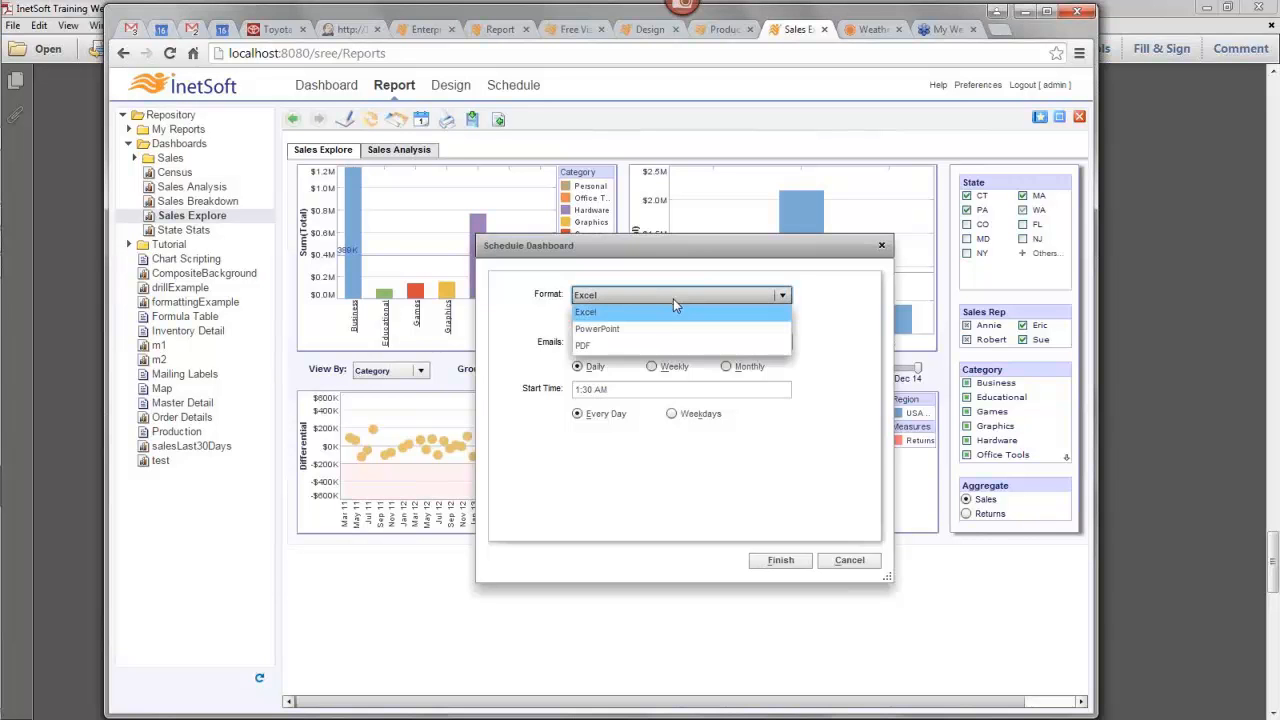
{"action": "left_click", "coordinate": [634, 345]}
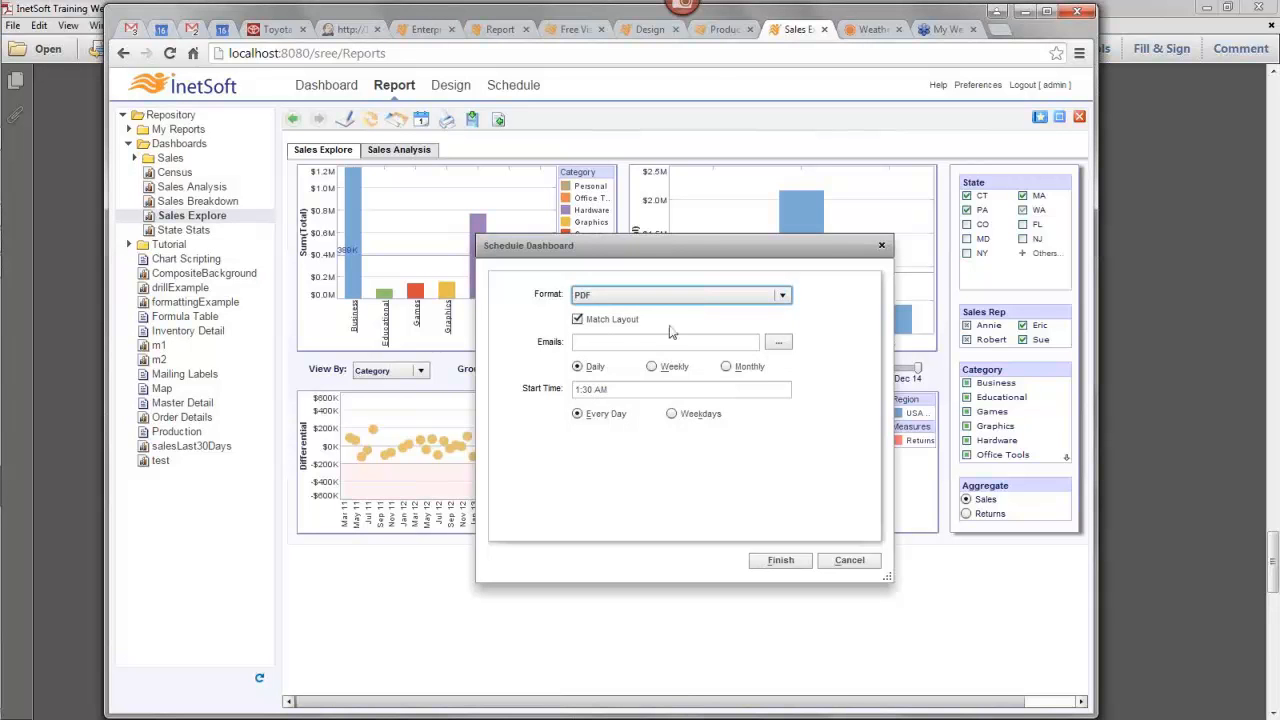
{"action": "left_click", "coordinate": [778, 342]}
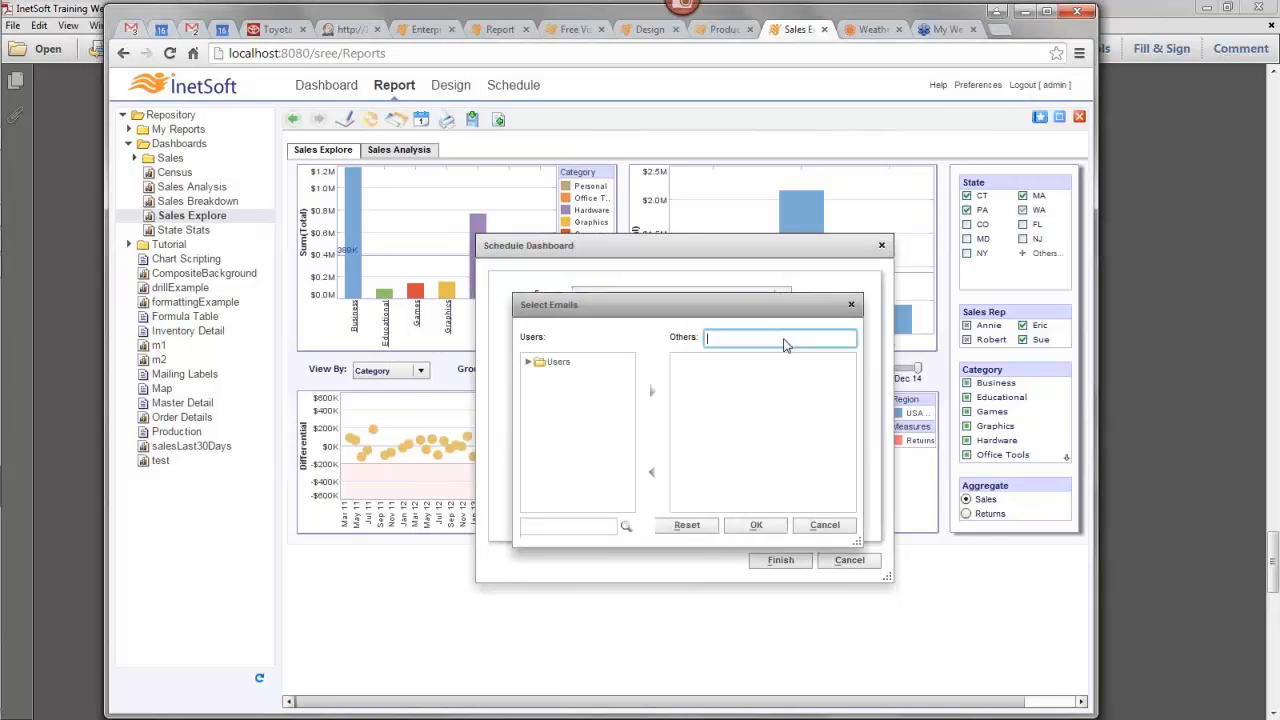
{"action": "left_click", "coordinate": [528, 362]}
{"action": "left_click", "coordinate": [578, 398]}
{"action": "left_click", "coordinate": [578, 398]}
{"action": "left_click", "coordinate": [652, 391]}
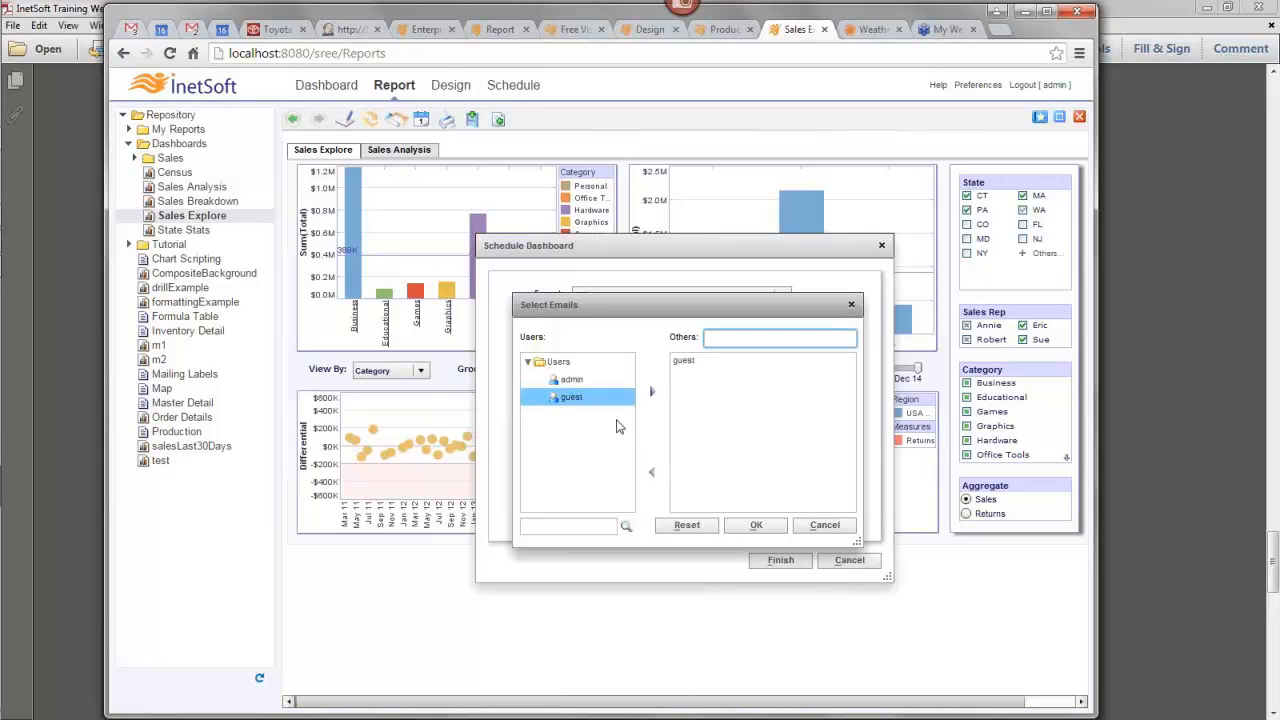
{"action": "left_click", "coordinate": [851, 304]}
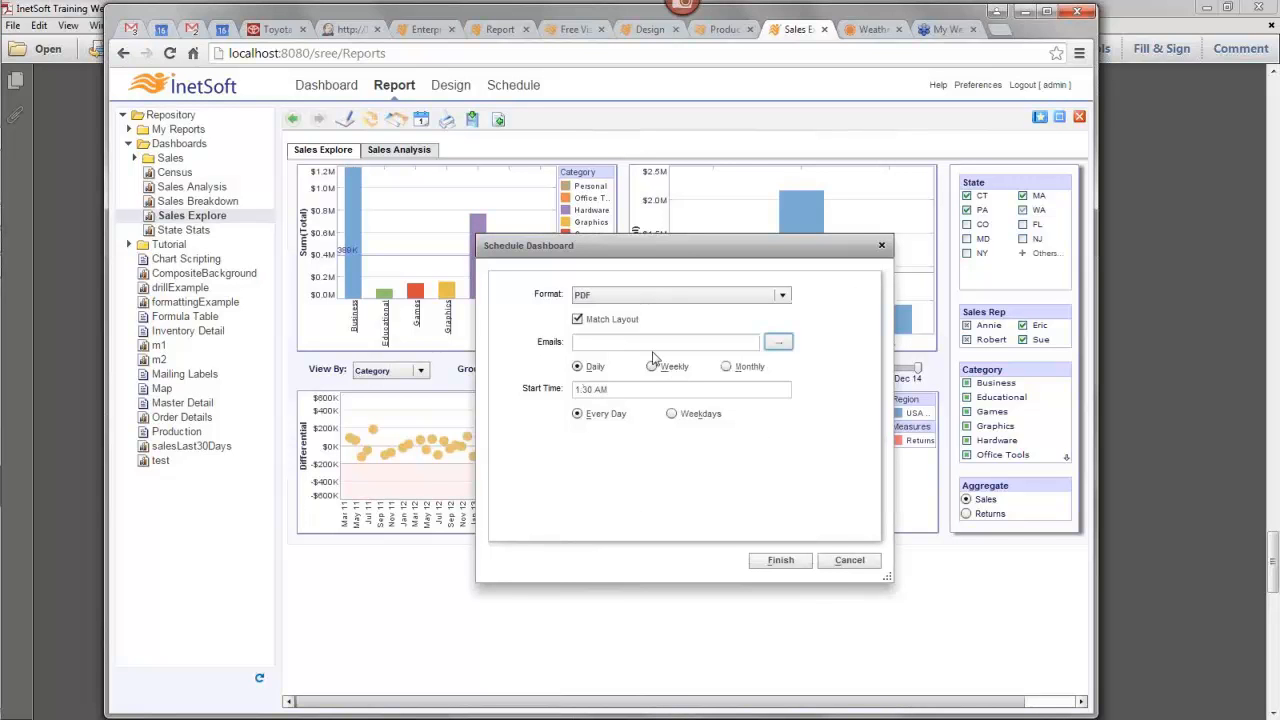
Step: Enter the recipient's e-mail address for the scheduled dashboard and select daily delivery
{"action": "left_click", "coordinate": [654, 343]}
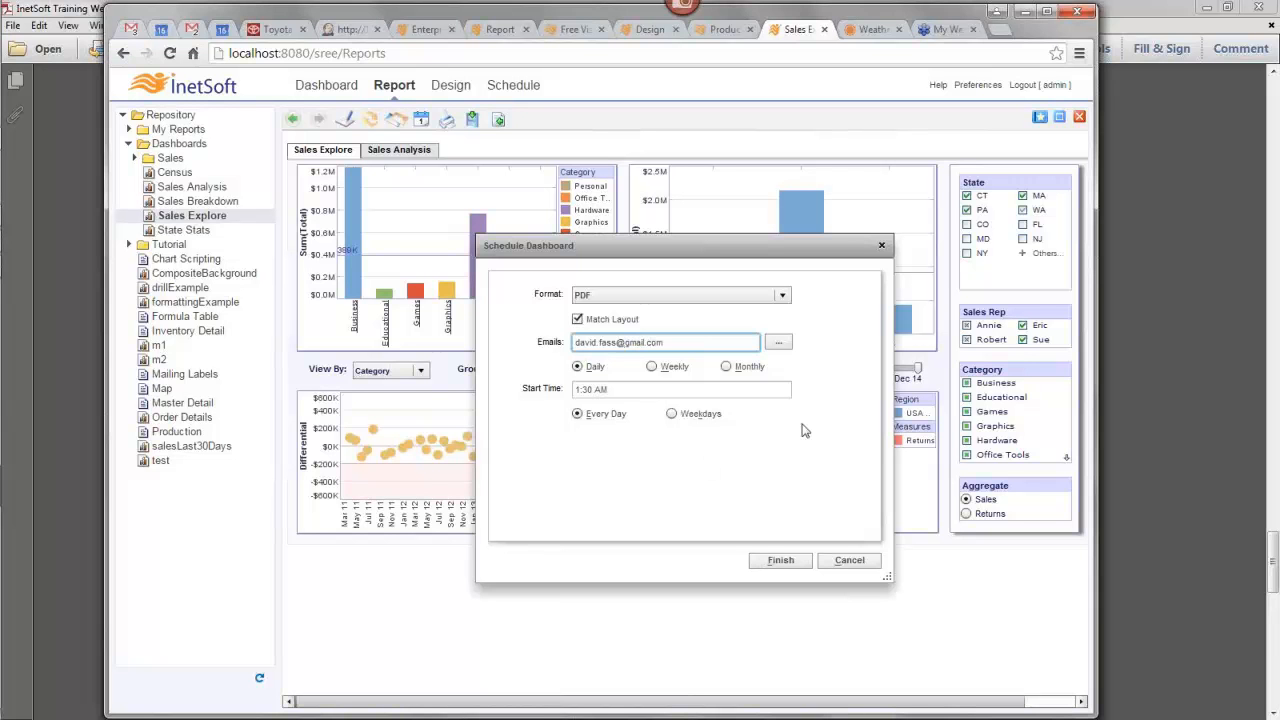
{"action": "left_click", "coordinate": [576, 366]}
Step: Try the weekly recurrence and the monthly recurrence on the 1st Sunday of the month for the dashboard schedule
{"action": "left_click", "coordinate": [652, 367]}
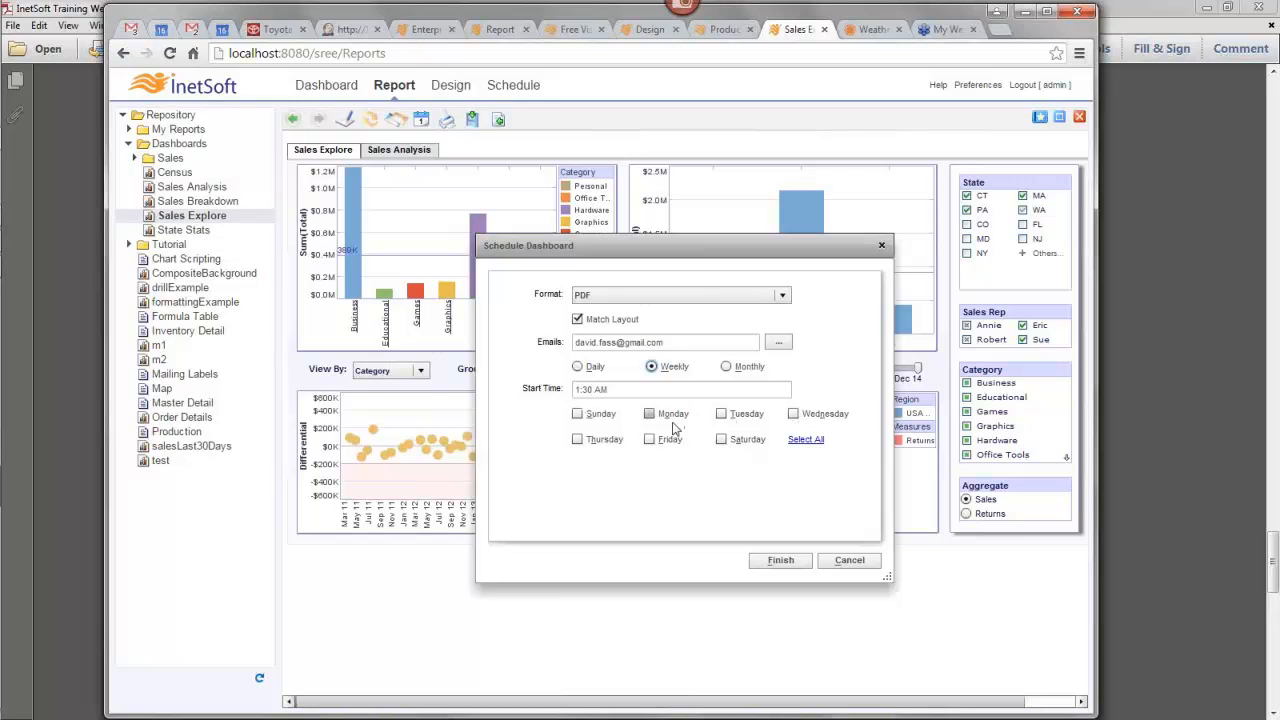
{"action": "left_click", "coordinate": [726, 366]}
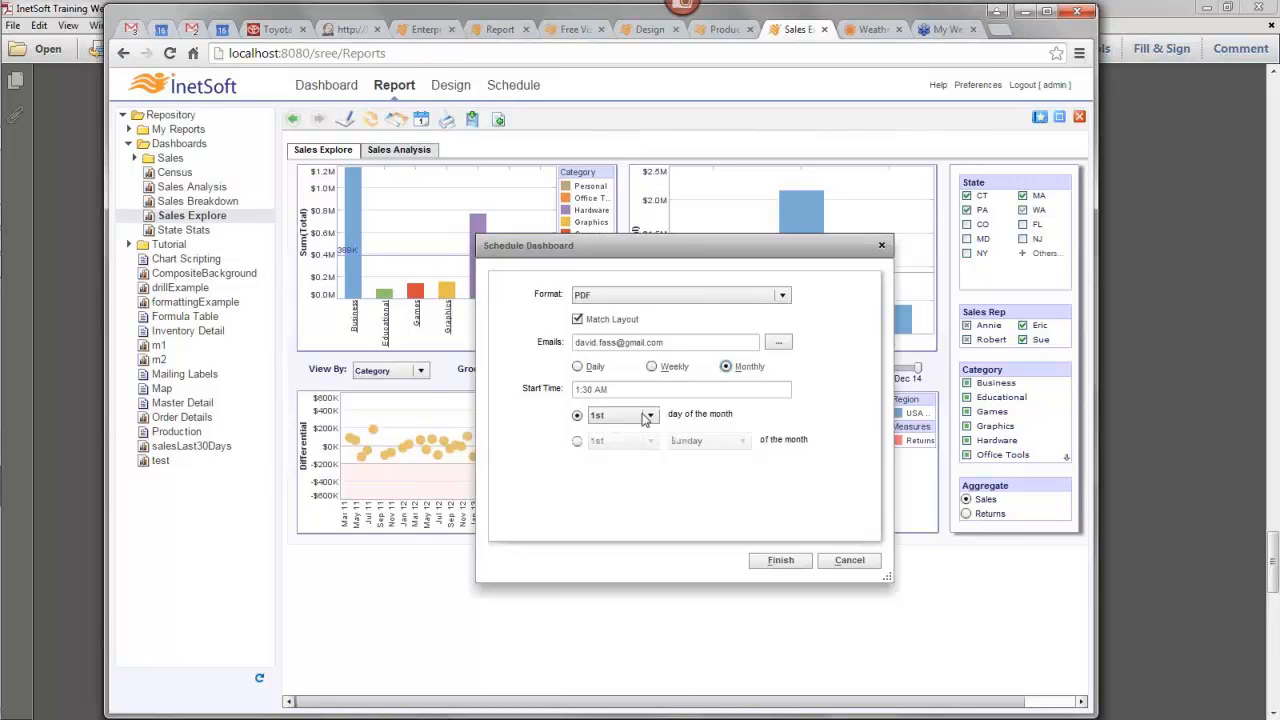
{"action": "left_click", "coordinate": [650, 415]}
{"action": "left_click", "coordinate": [740, 420]}
{"action": "left_click", "coordinate": [577, 441]}
{"action": "left_click", "coordinate": [741, 441]}
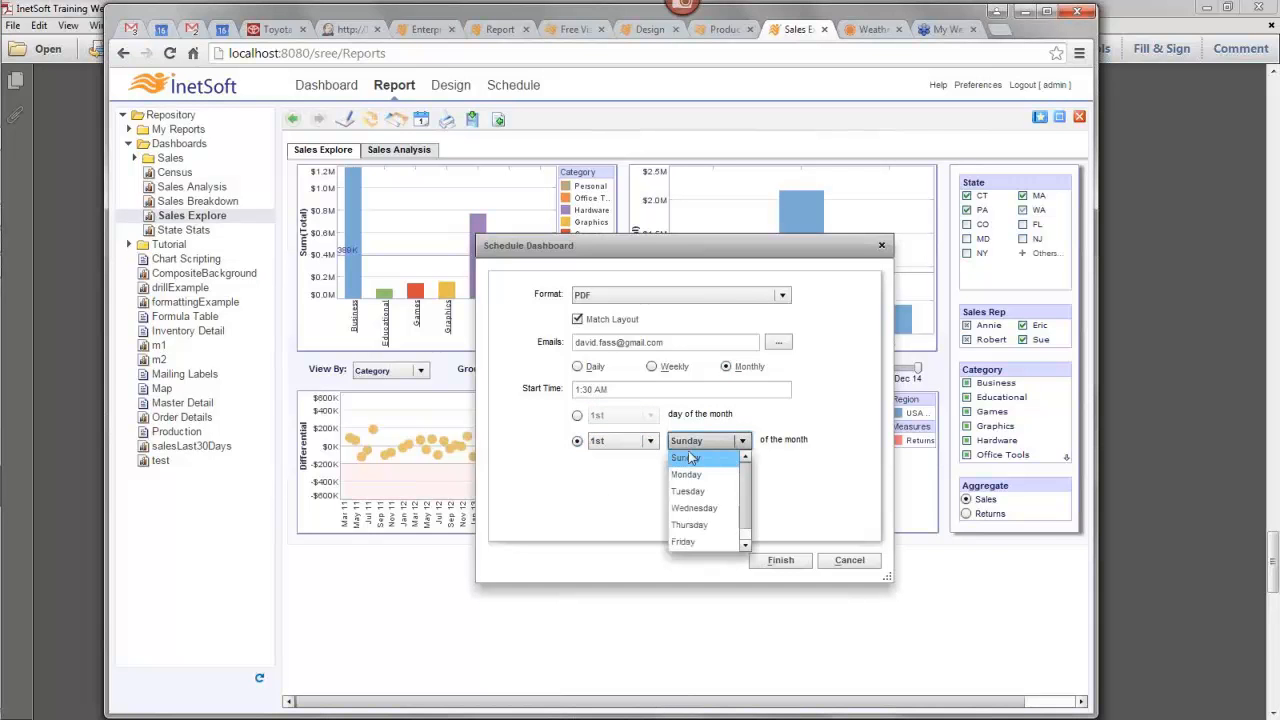
{"action": "left_click", "coordinate": [833, 428]}
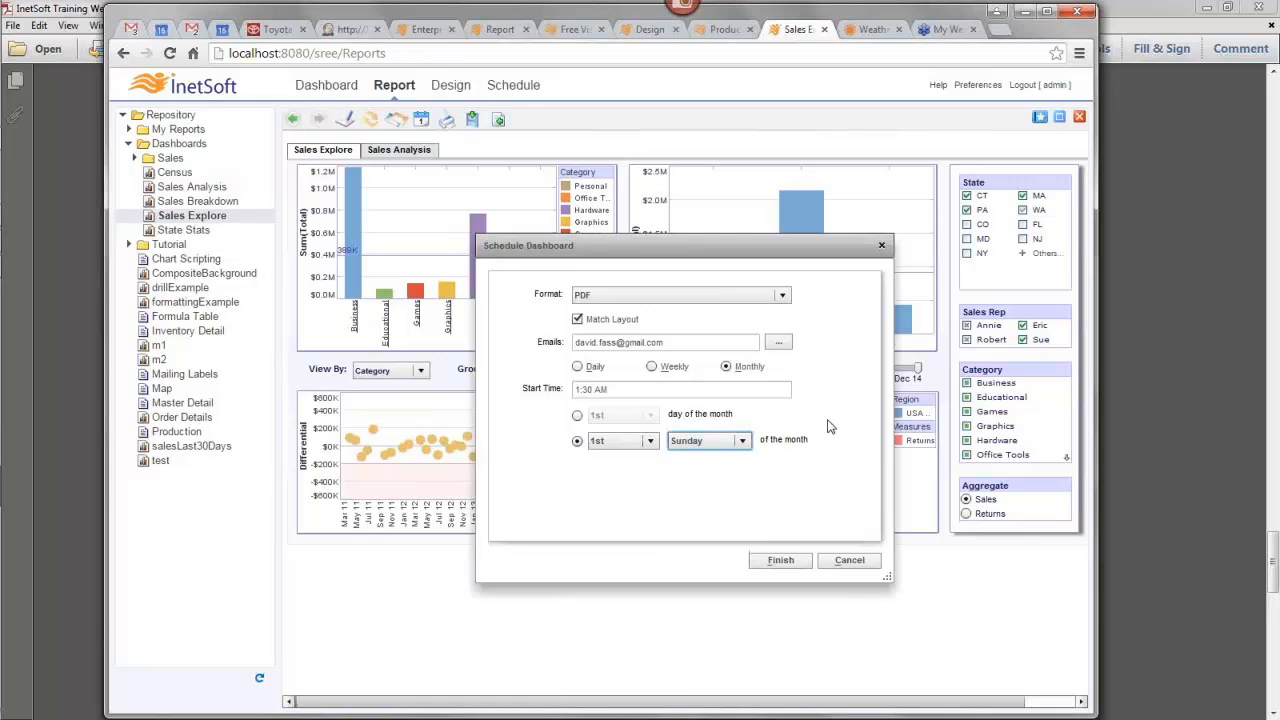
Step: Set the dashboard schedule to daily recurrence and finish creating it
{"action": "left_click", "coordinate": [577, 366]}
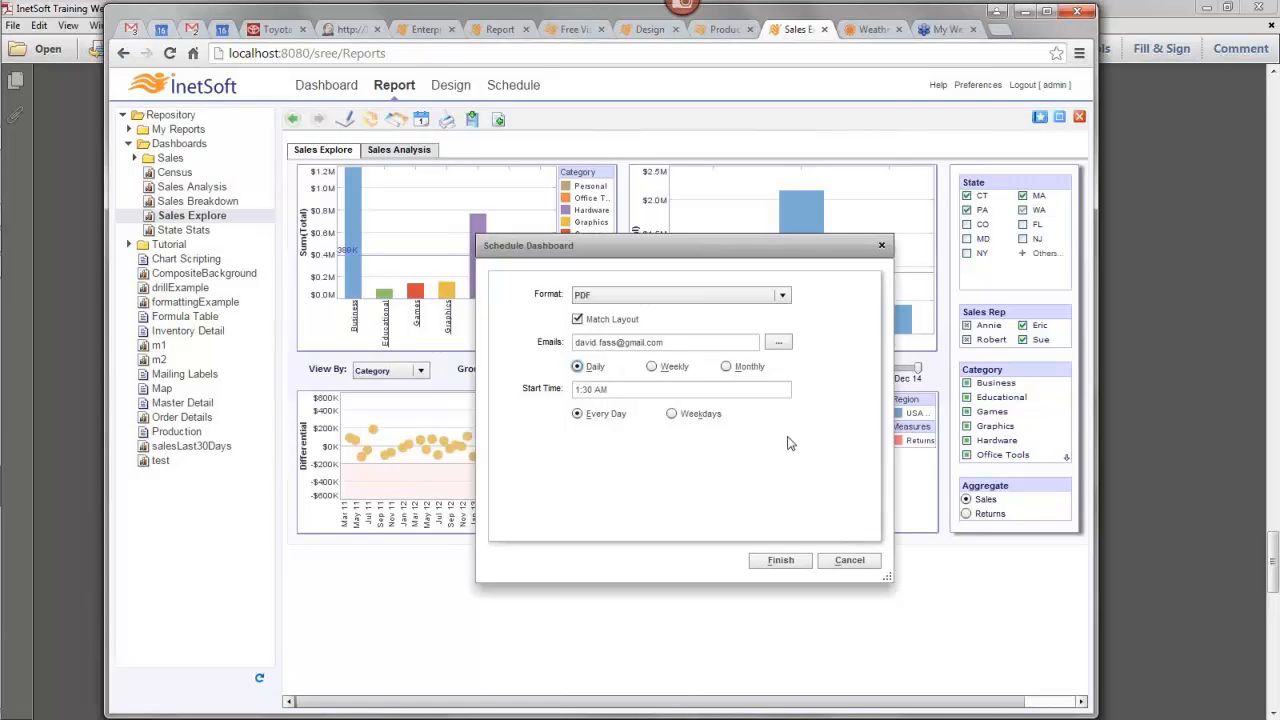
{"action": "left_click", "coordinate": [792, 565]}
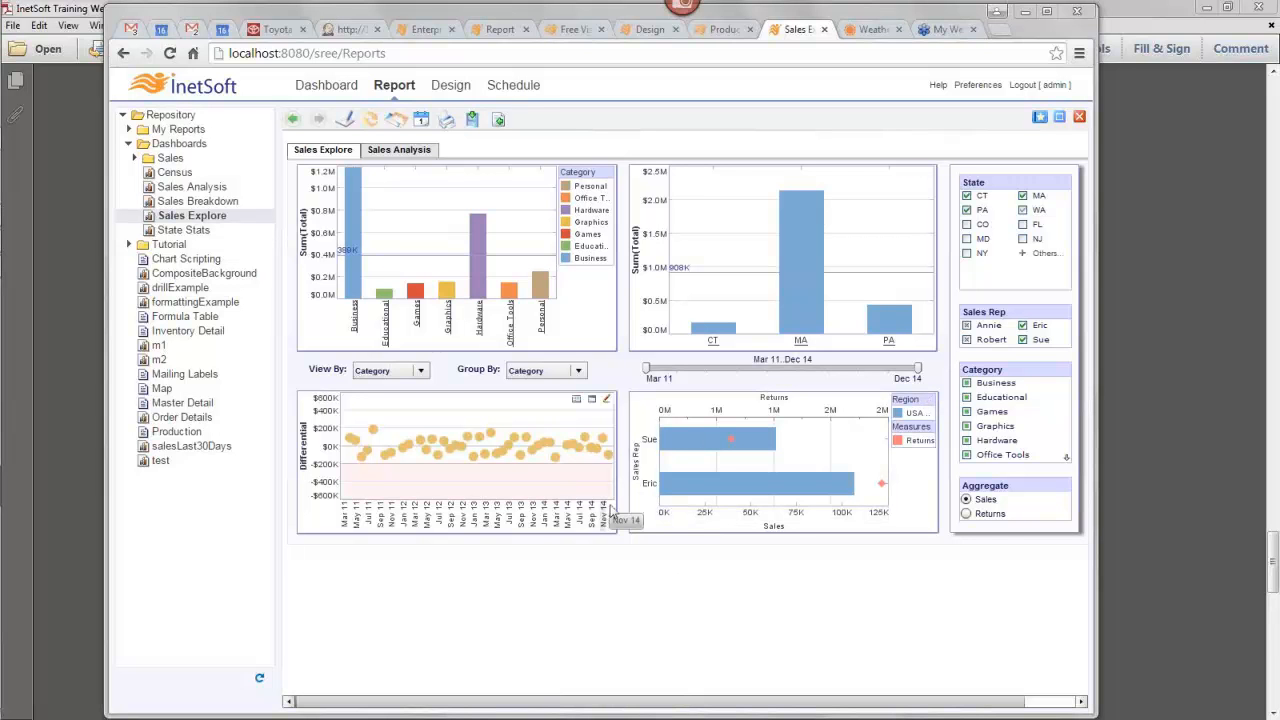
Step: Open the scheduled Sales Explore task for editing and review the Run After choices of its Chained condition
{"action": "left_click", "coordinate": [519, 86]}
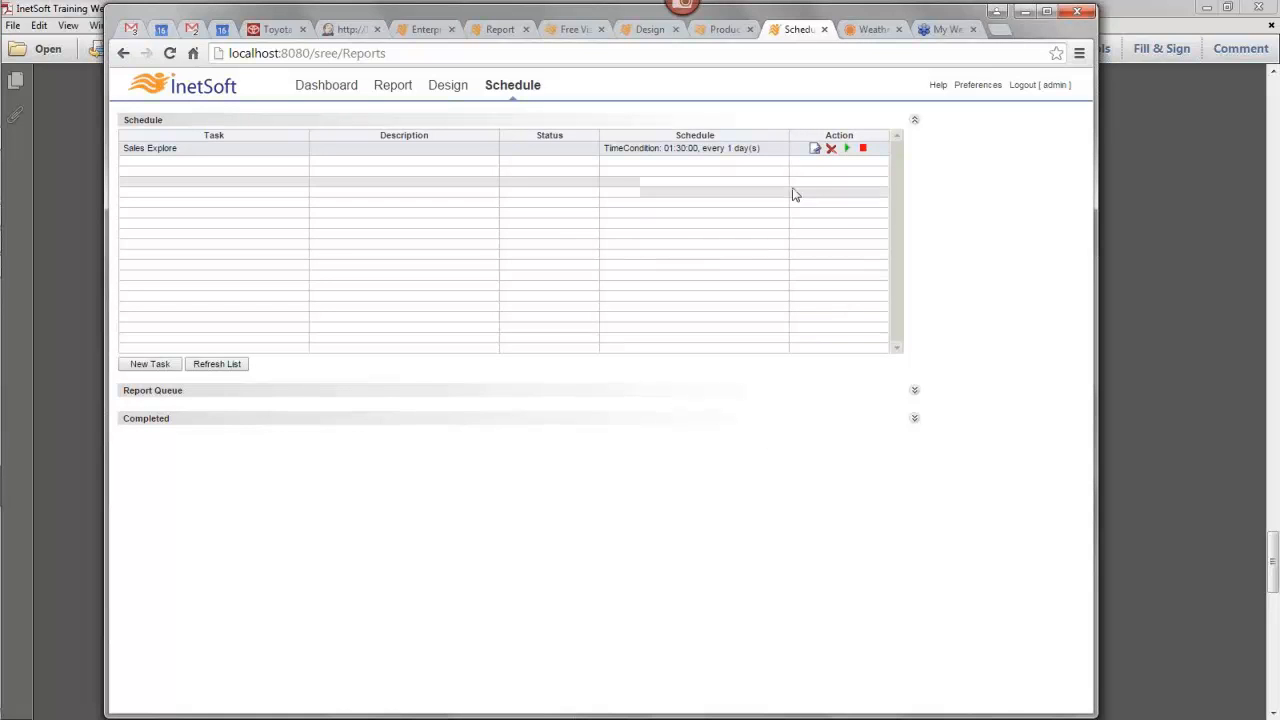
{"action": "left_click", "coordinate": [814, 148]}
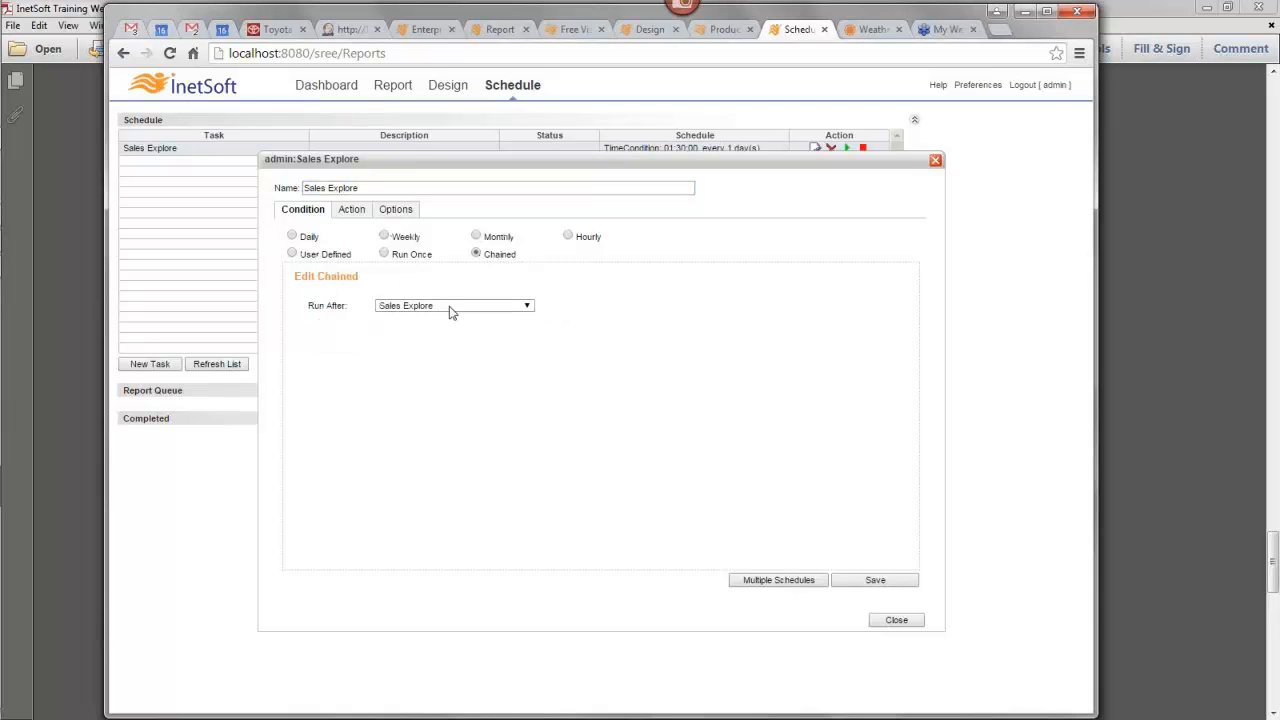
{"action": "left_click", "coordinate": [505, 305]}
{"action": "left_click", "coordinate": [483, 305]}
Step: Examine the Sales Explore task's viewsheet action, including its bookmark choices, e-mail delivery settings and available formats
{"action": "left_click", "coordinate": [352, 211]}
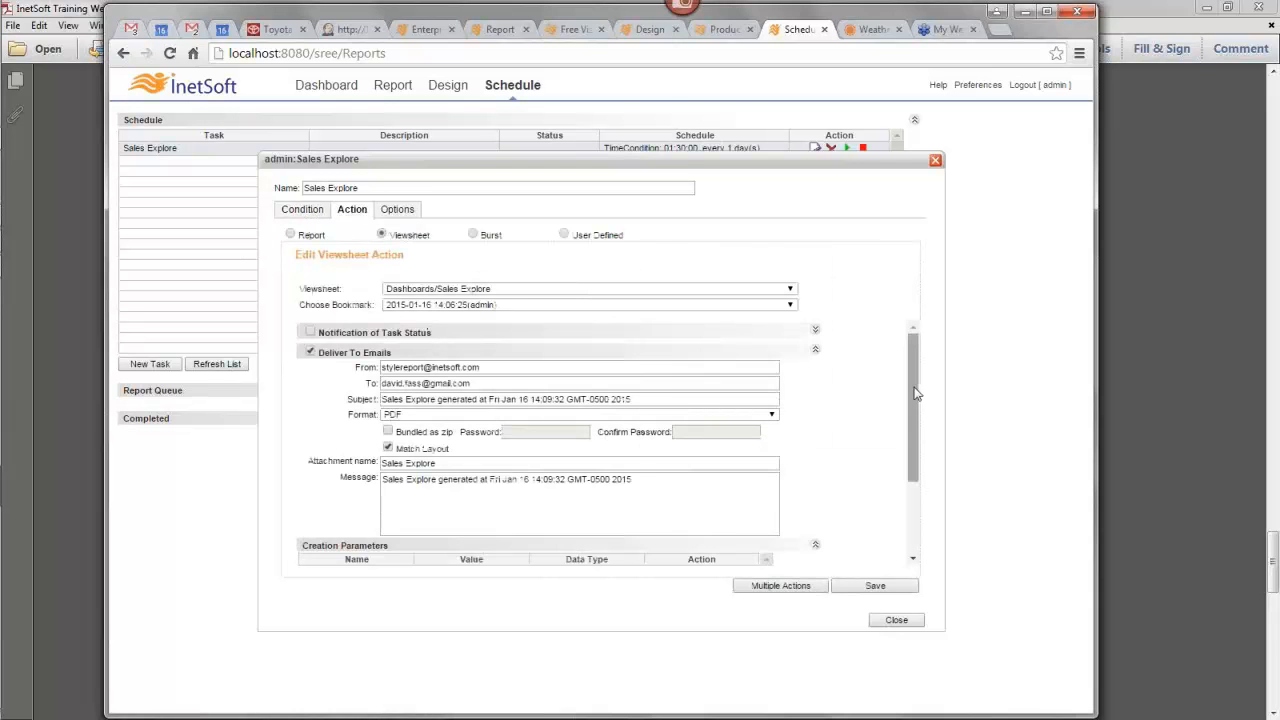
{"action": "mouse_move", "coordinate": [913, 386]}
{"action": "left_mouse_down"}
{"action": "mouse_move", "coordinate": [913, 417]}
{"action": "mouse_move", "coordinate": [911, 375]}
{"action": "left_mouse_up"}
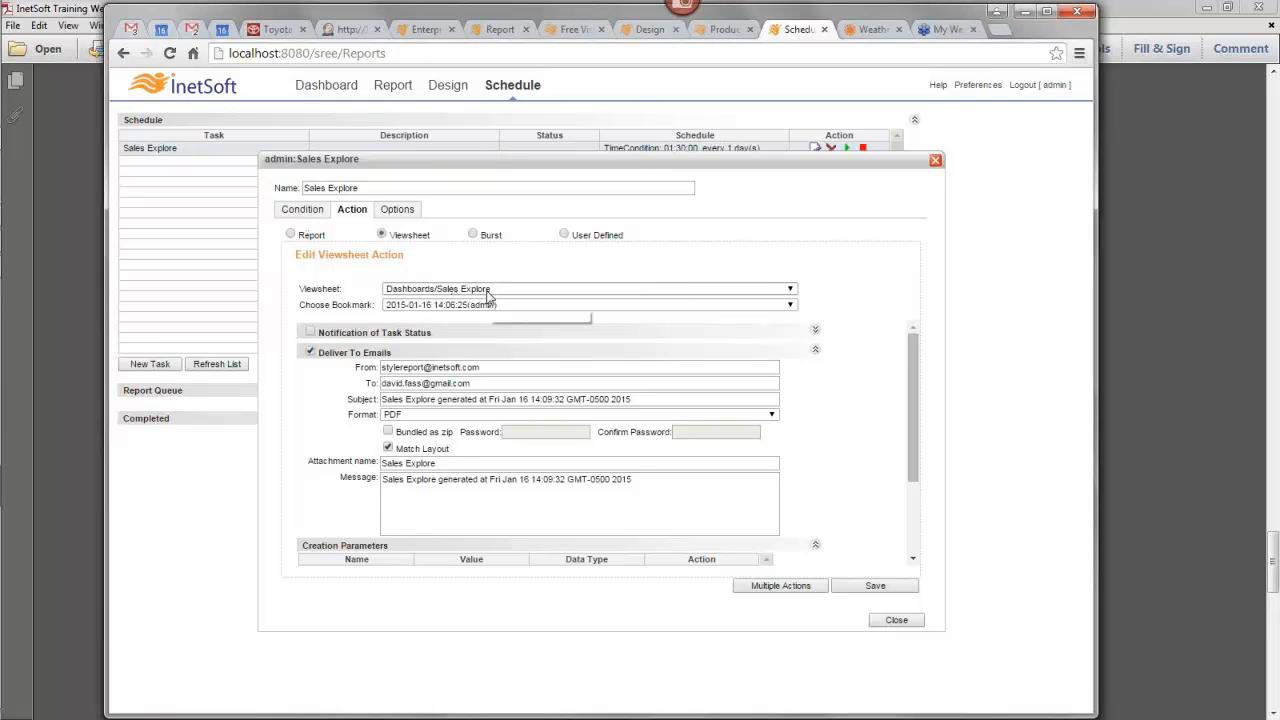
{"action": "left_click", "coordinate": [430, 305]}
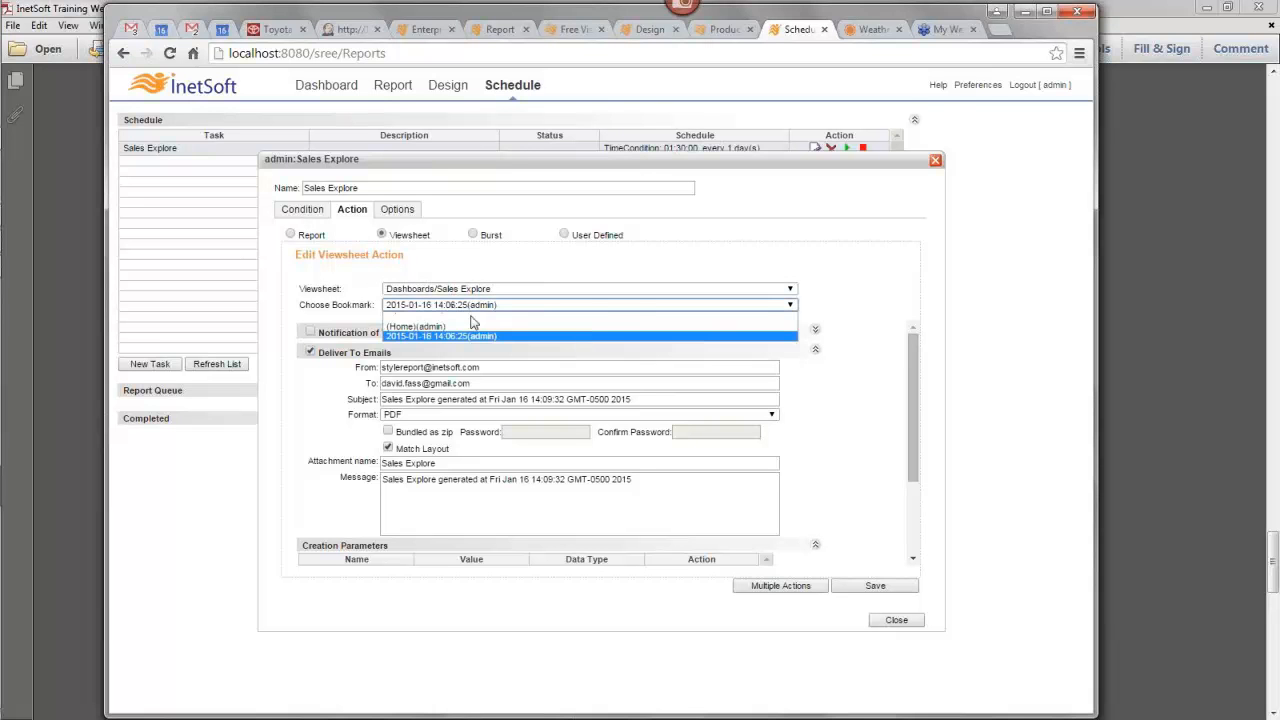
{"action": "left_click", "coordinate": [352, 317]}
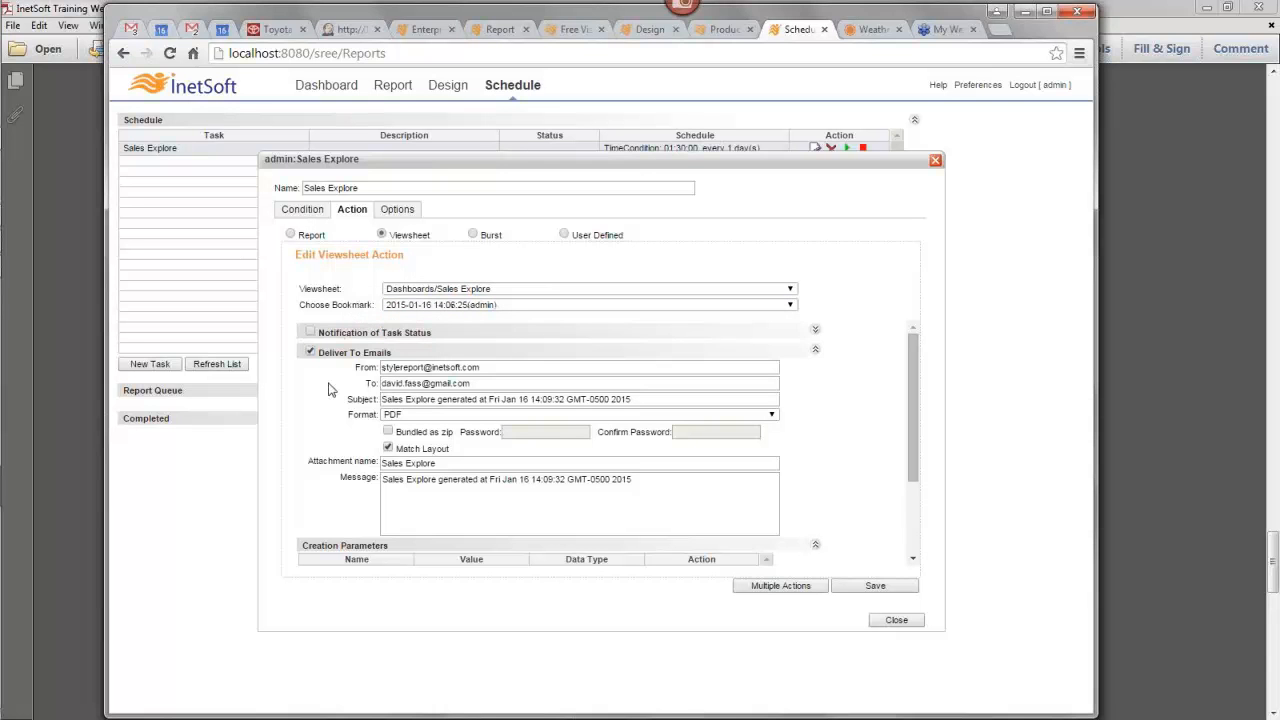
{"action": "left_click_drag", "start_coordinate": [917, 386], "coordinate": [890, 367]}
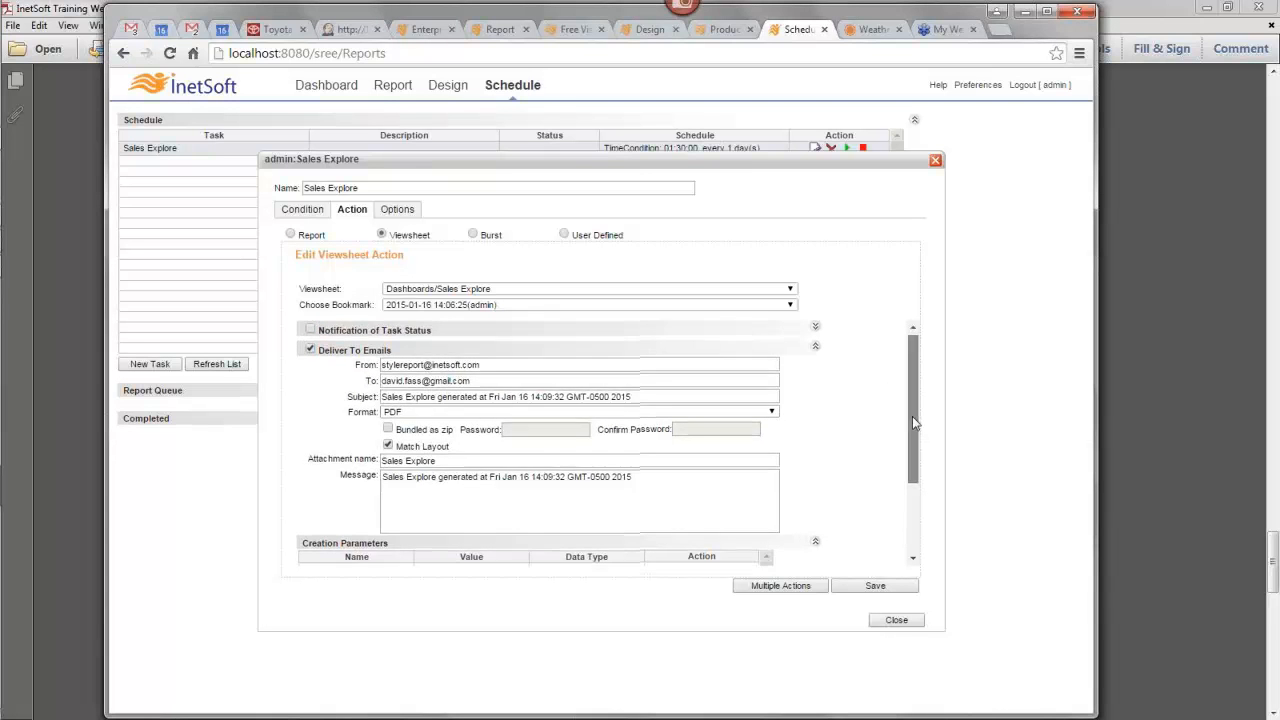
{"action": "left_click_drag", "start_coordinate": [912, 416], "coordinate": [912, 433]}
{"action": "left_click", "coordinate": [395, 385]}
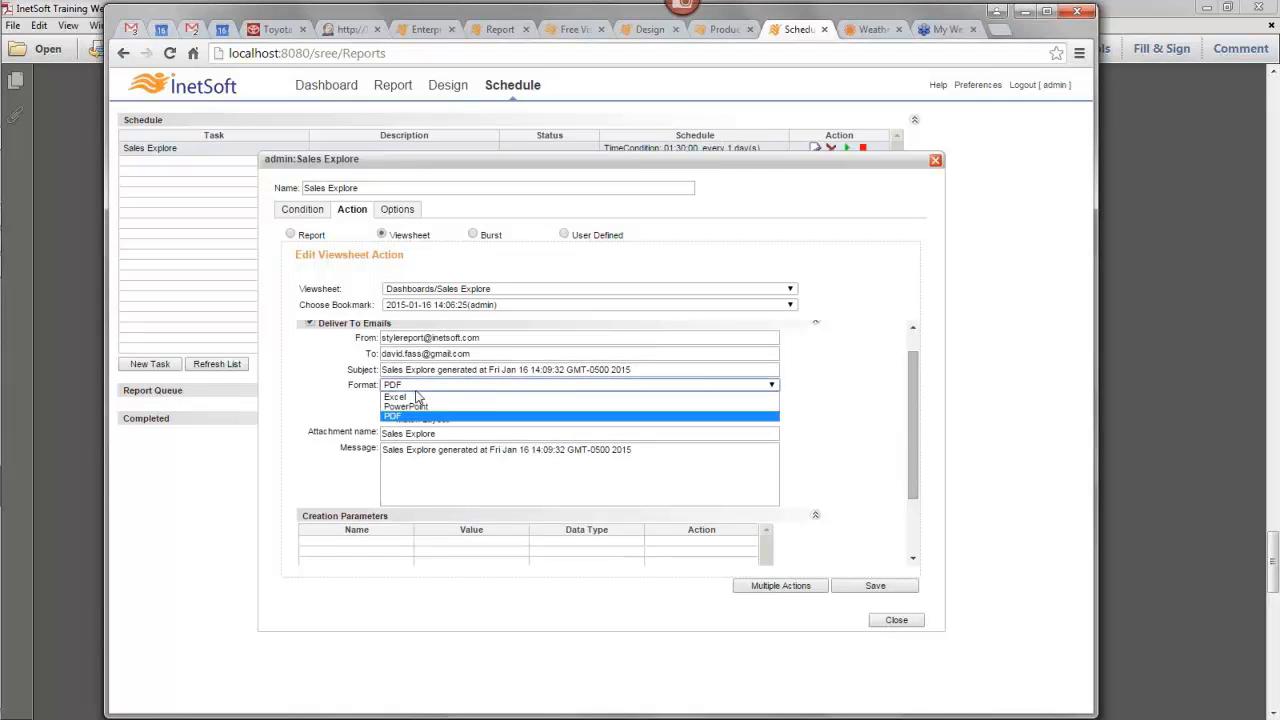
{"action": "left_click", "coordinate": [406, 370]}
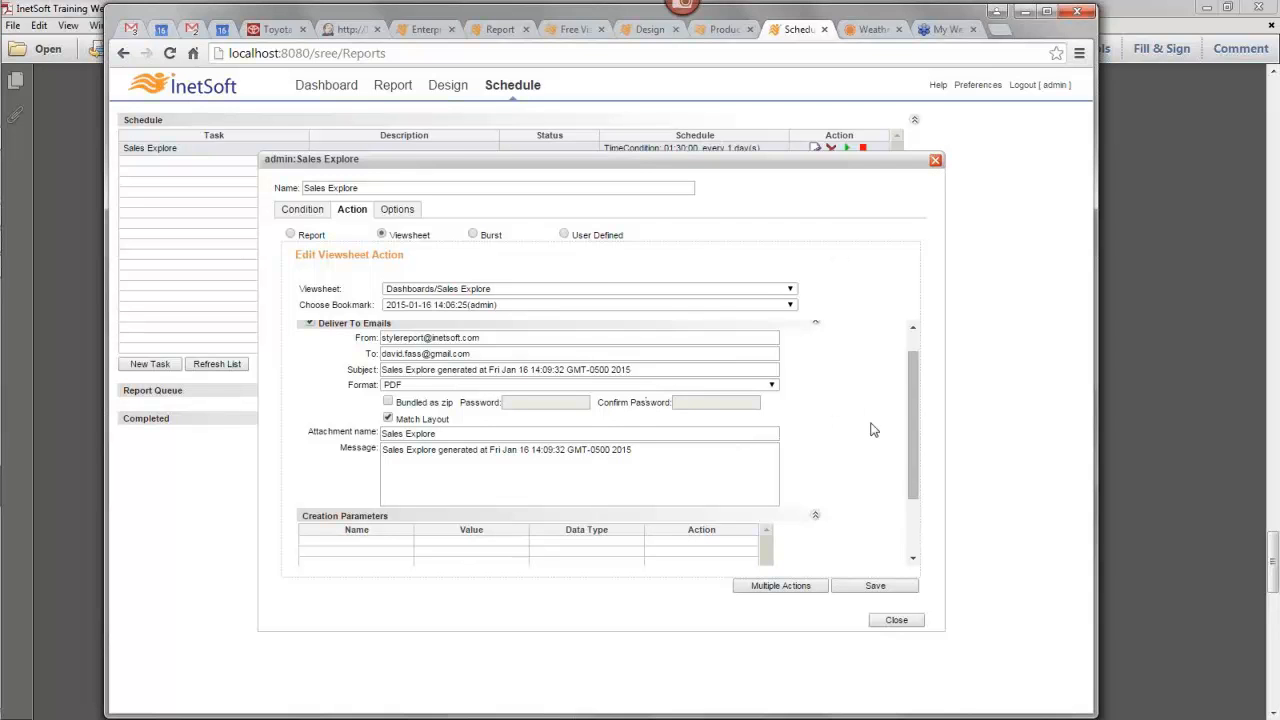
Step: Close the task editor, open the Sales Explore dashboard from the Dashboards folder, and look at its Schedule Dashboard bookmark options
{"action": "left_click", "coordinate": [935, 161]}
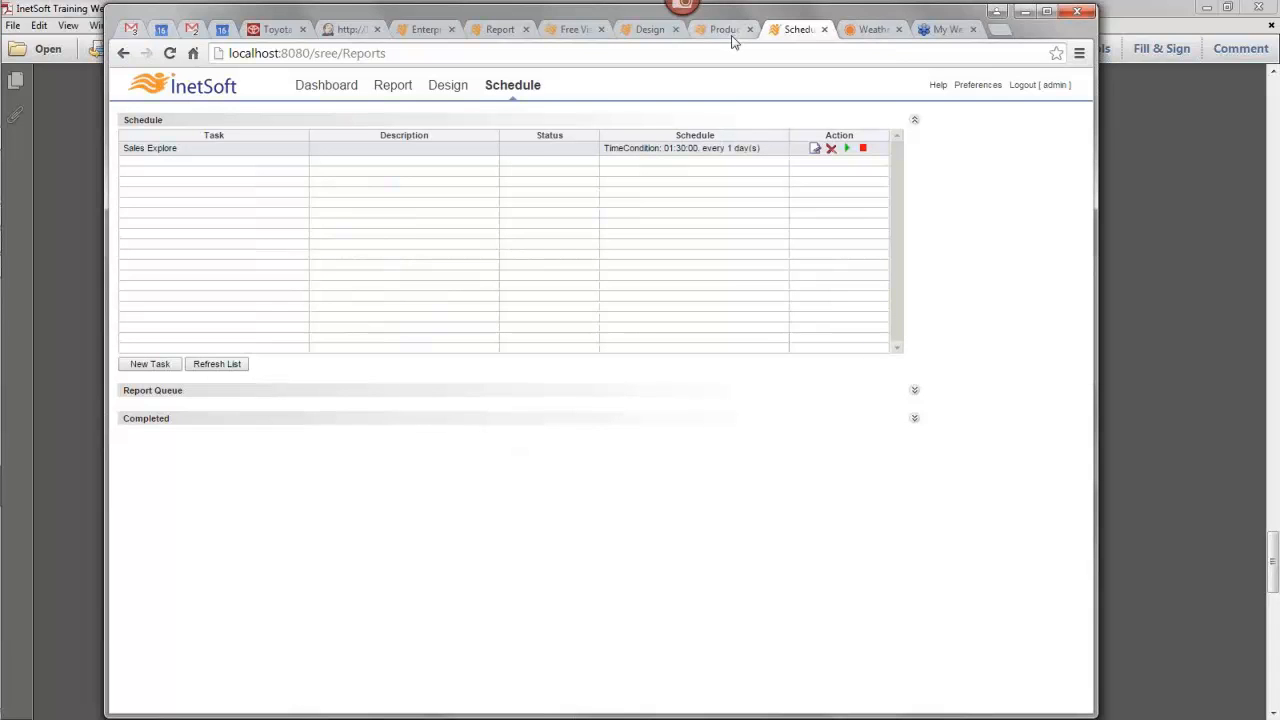
{"action": "left_click", "coordinate": [440, 96]}
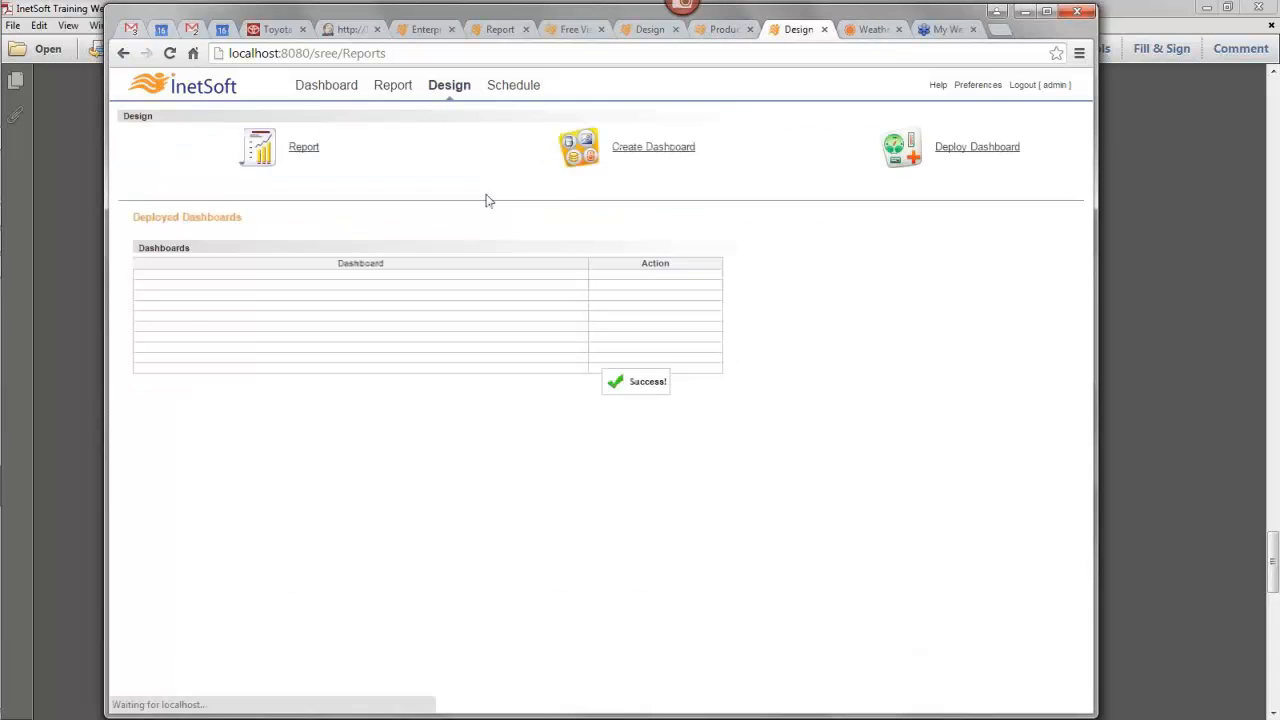
{"action": "left_click", "coordinate": [393, 88]}
{"action": "left_click", "coordinate": [178, 143]}
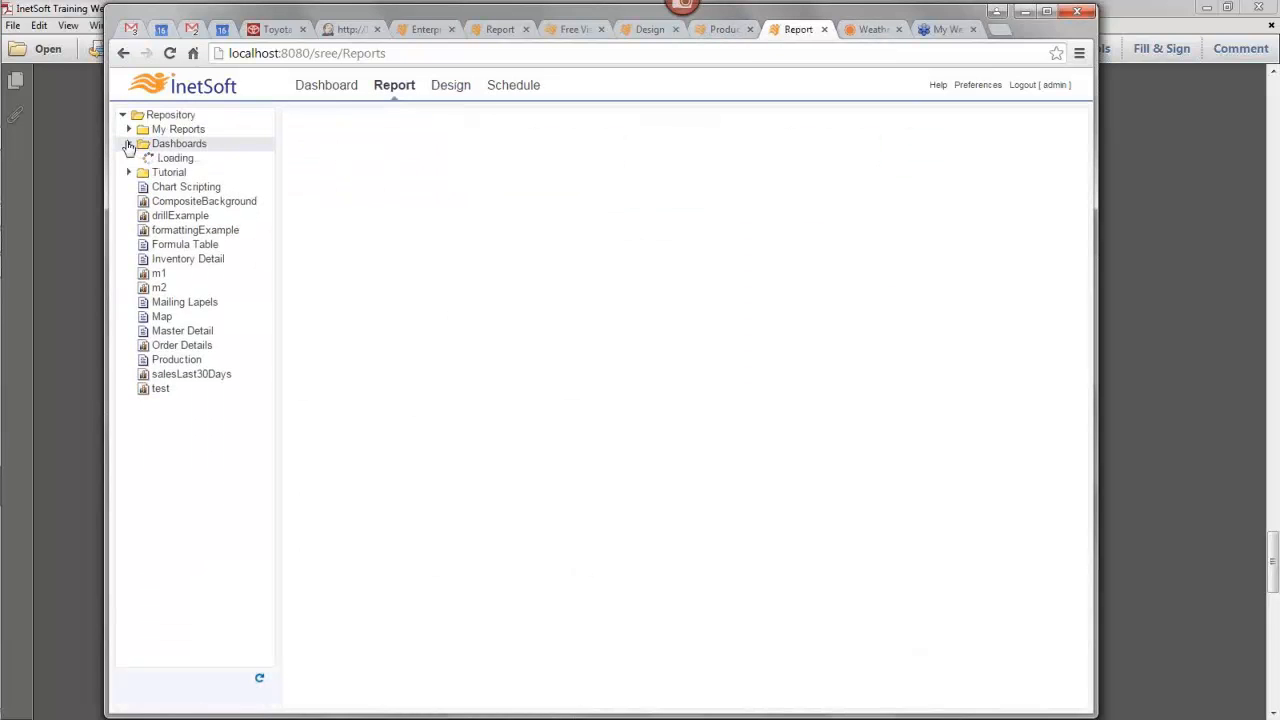
{"action": "left_click", "coordinate": [192, 215]}
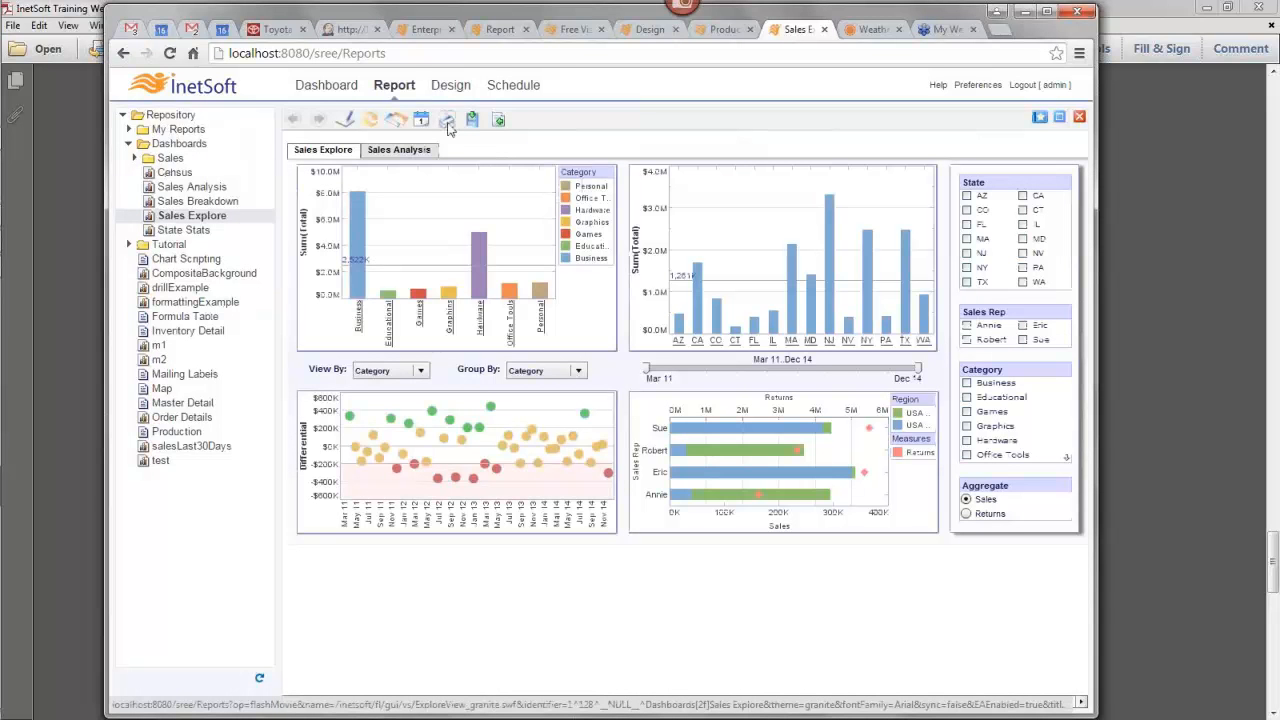
{"action": "left_click", "coordinate": [422, 121]}
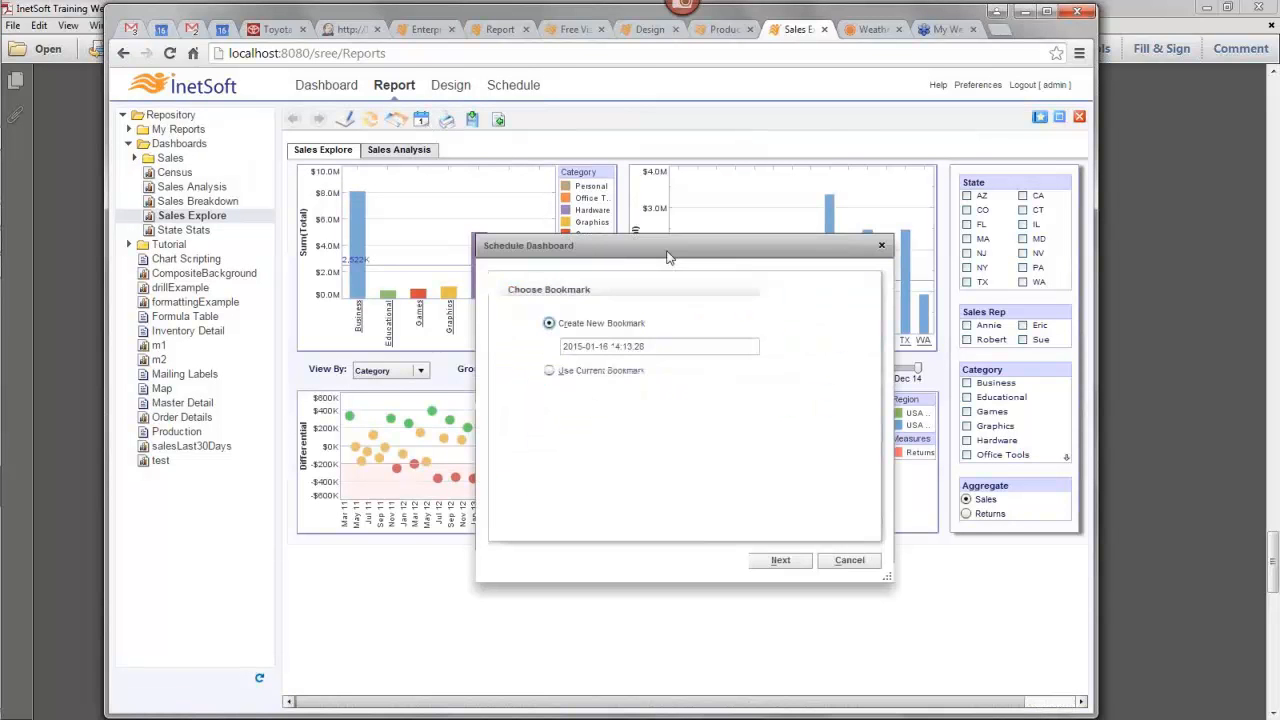
{"action": "left_click", "coordinate": [881, 245]}
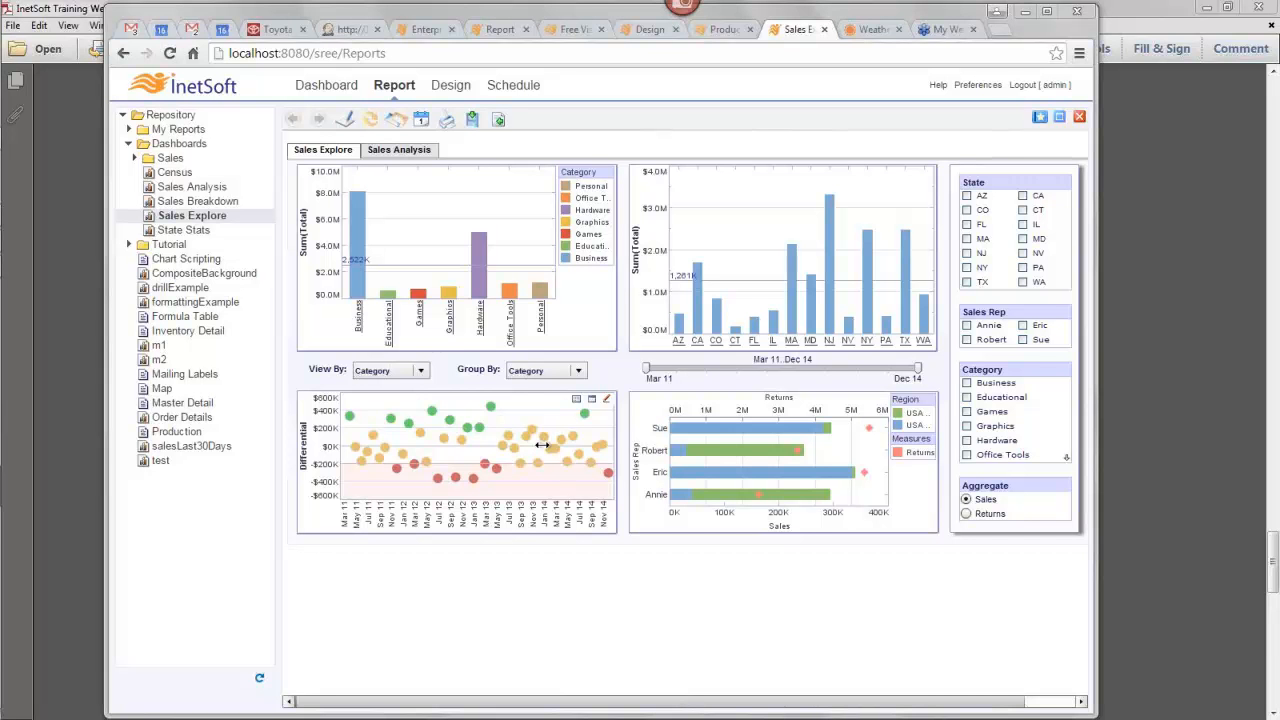
Step: Create a new task in the portal's schedule and enter Sales Explore 2 as its name
{"action": "left_click", "coordinate": [515, 87]}
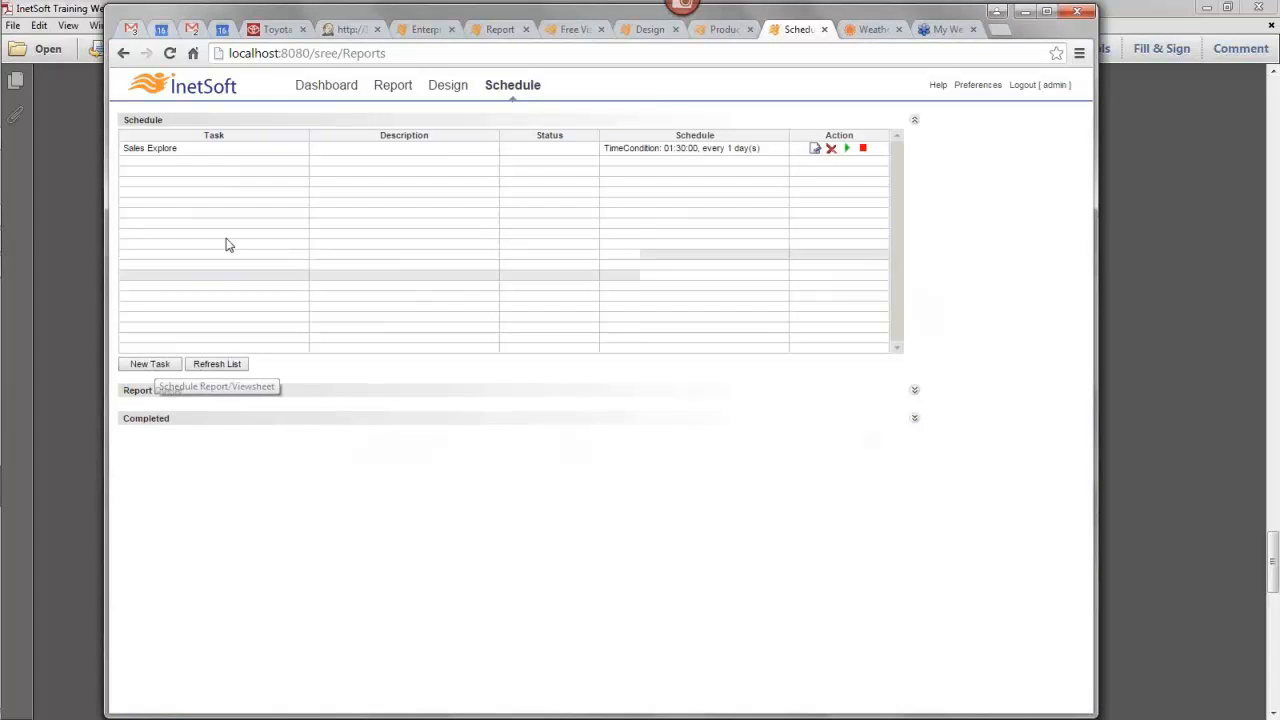
{"action": "left_click", "coordinate": [160, 365]}
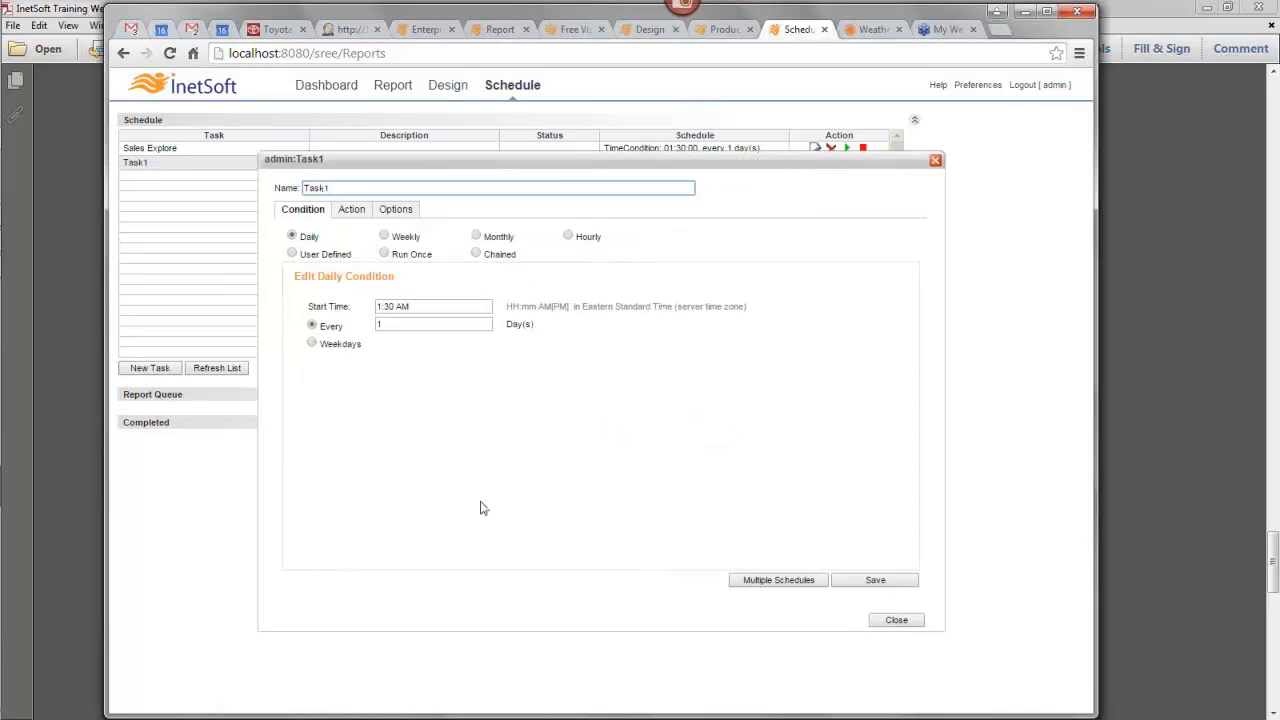
{"action": "double_click", "coordinate": [319, 188]}
{"action": "type", "text": "S"}
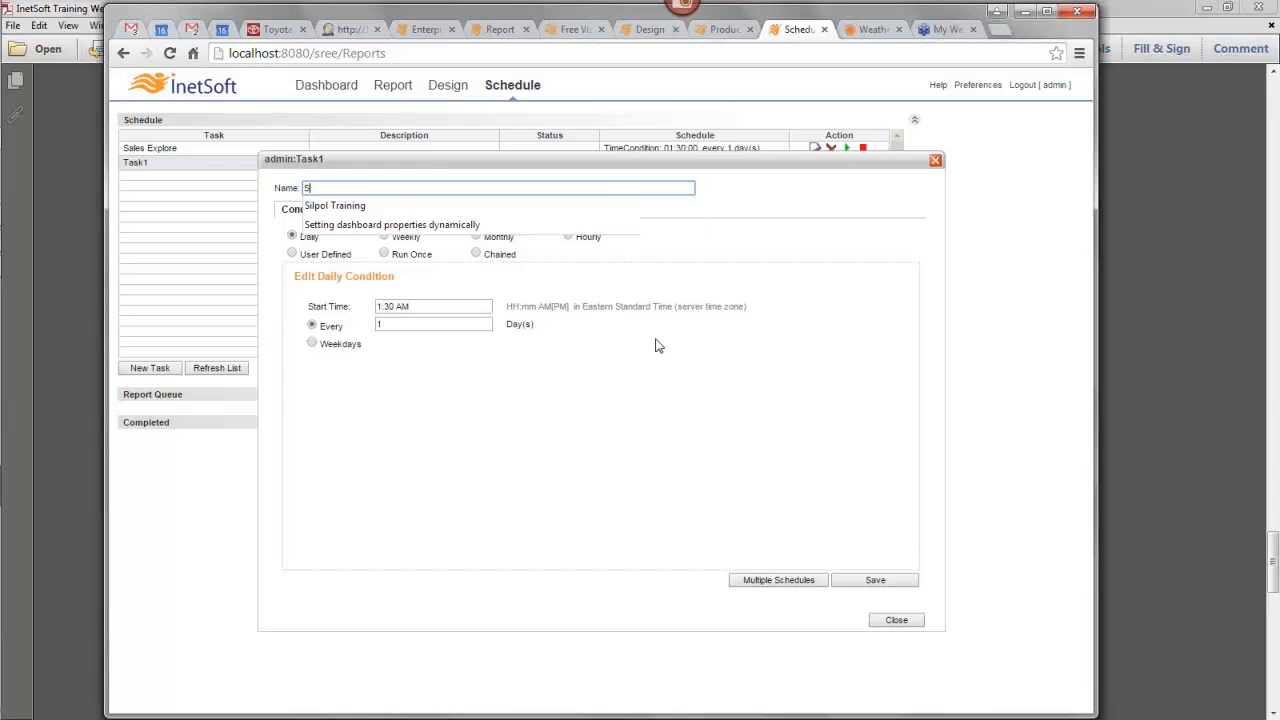
{"action": "type", "text": "ales Explore 2"}
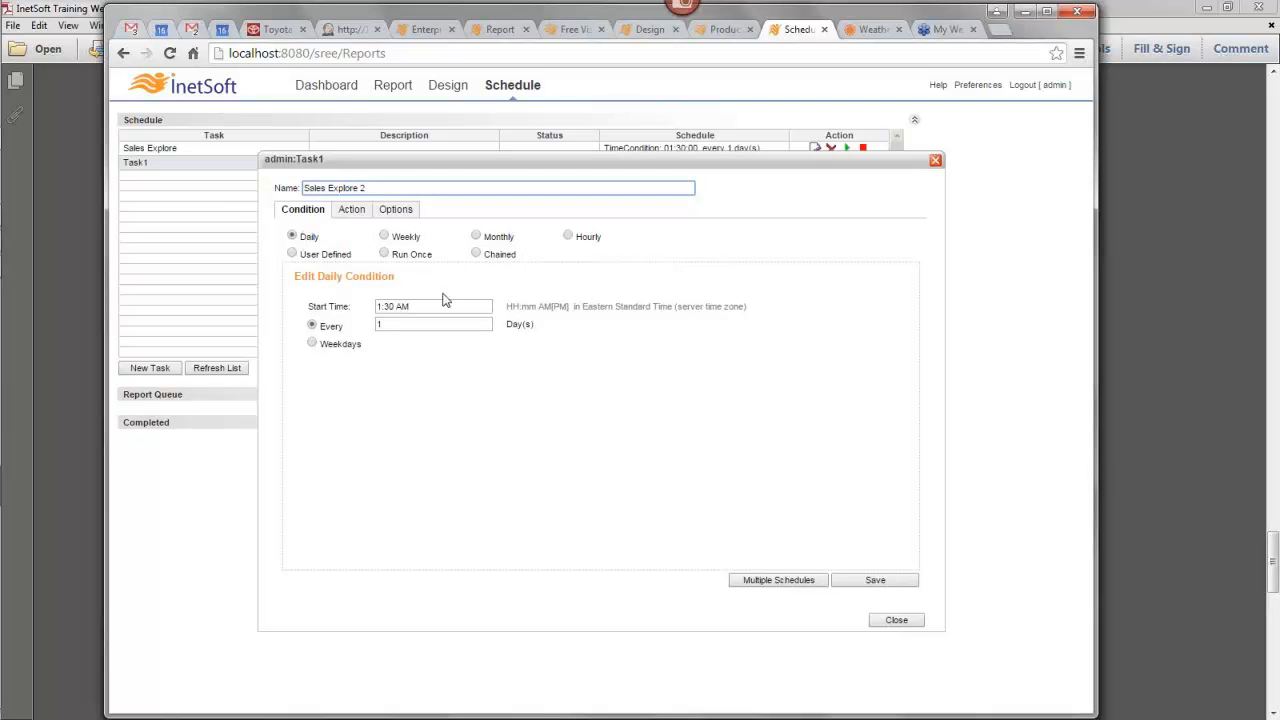
{"action": "left_click", "coordinate": [350, 209]}
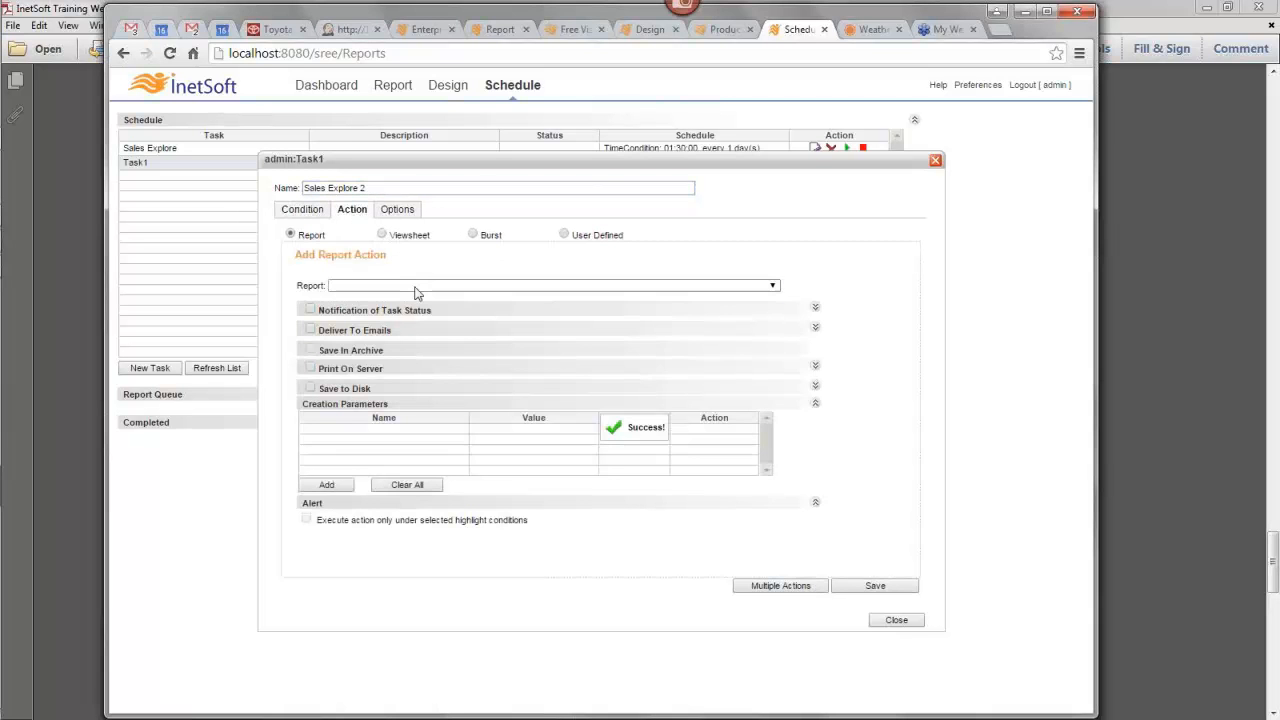
{"action": "left_click", "coordinate": [416, 291]}
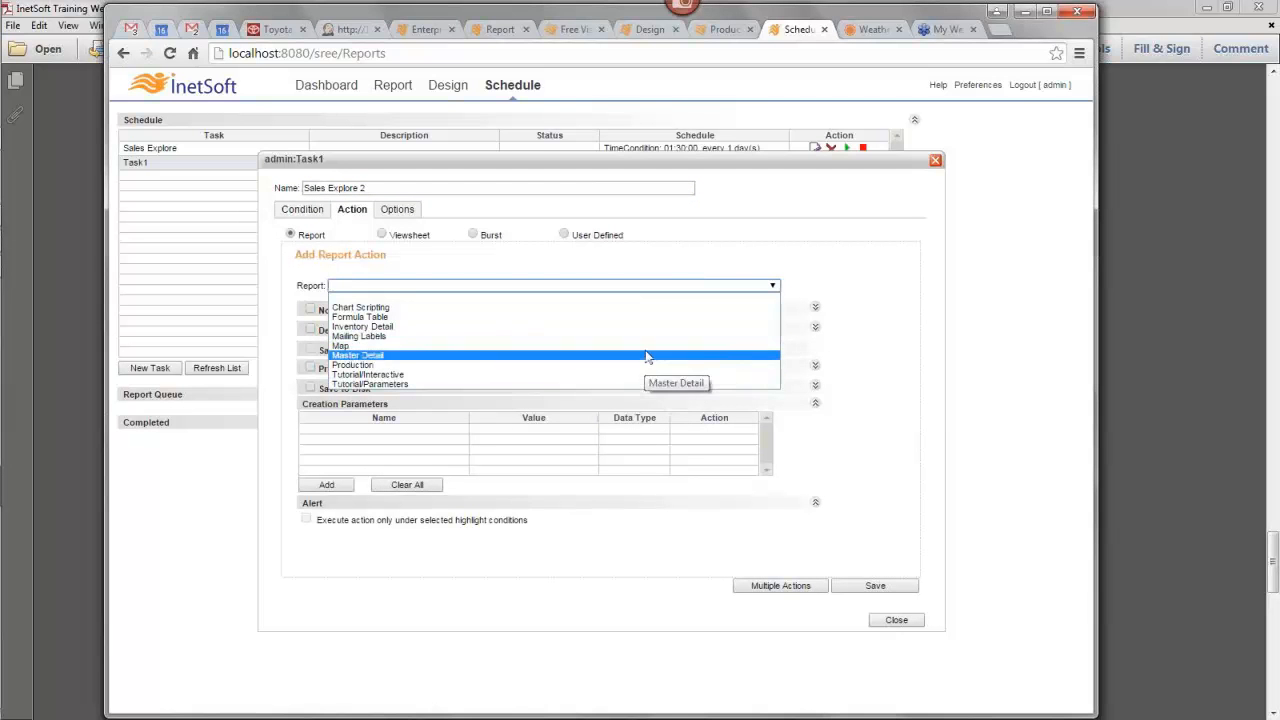
{"action": "left_click", "coordinate": [383, 235]}
{"action": "left_click", "coordinate": [450, 289]}
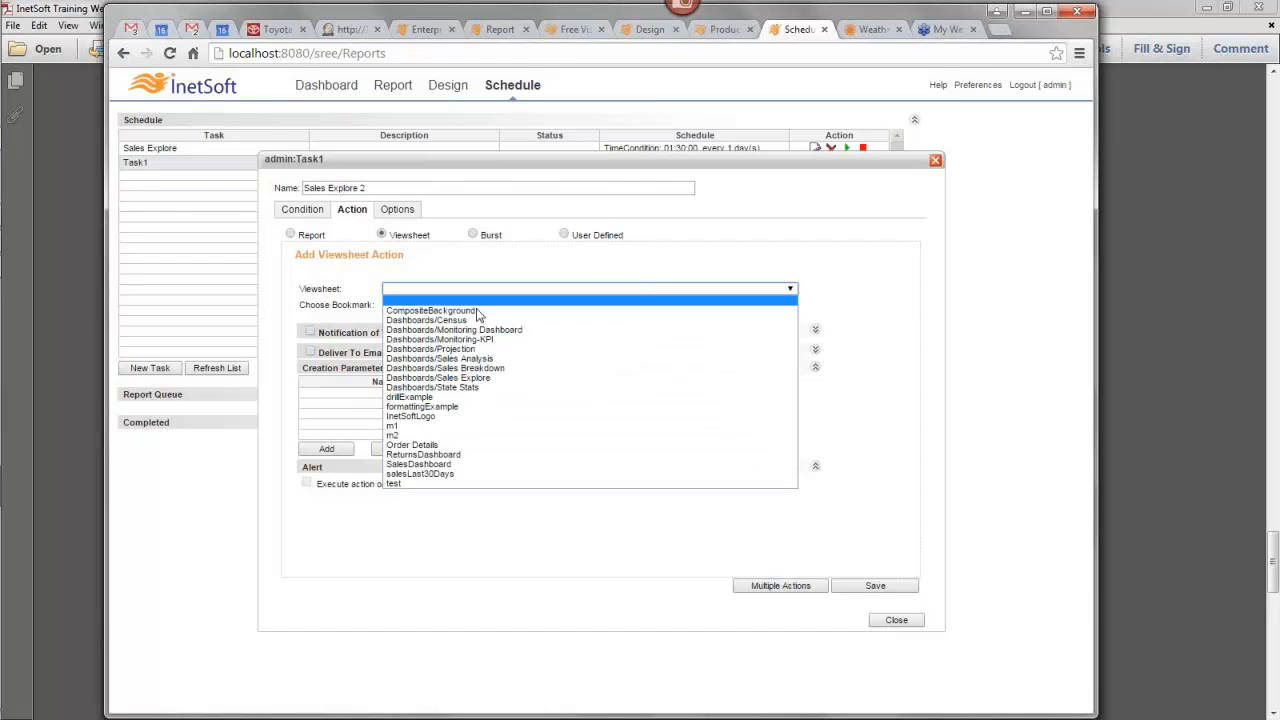
{"action": "left_click", "coordinate": [530, 378]}
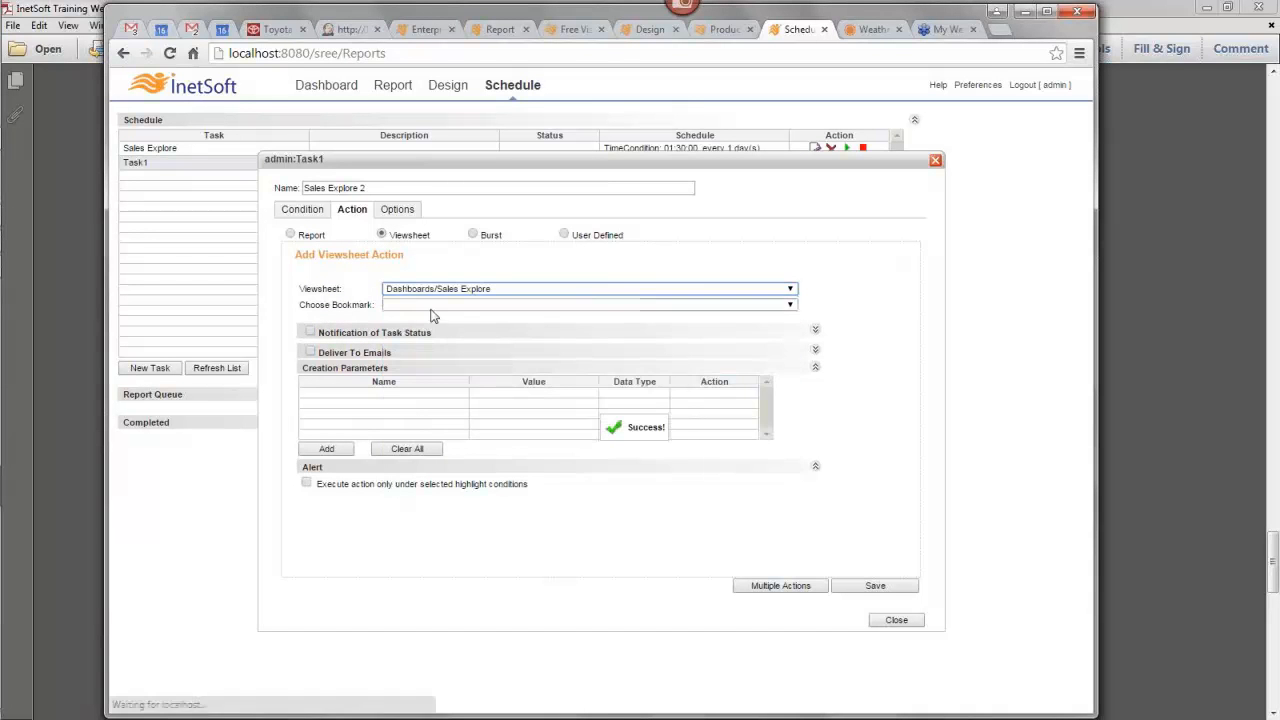
{"action": "left_click", "coordinate": [433, 306]}
{"action": "left_click", "coordinate": [432, 333]}
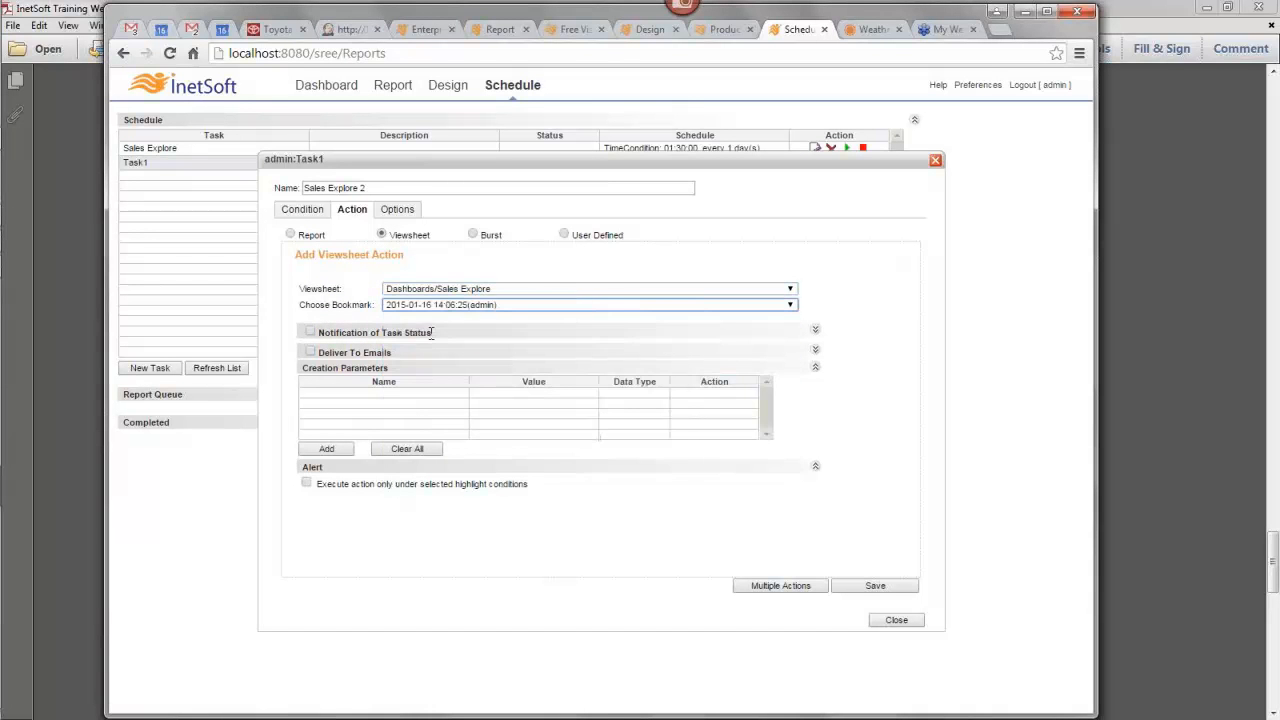
{"action": "left_click", "coordinate": [311, 352]}
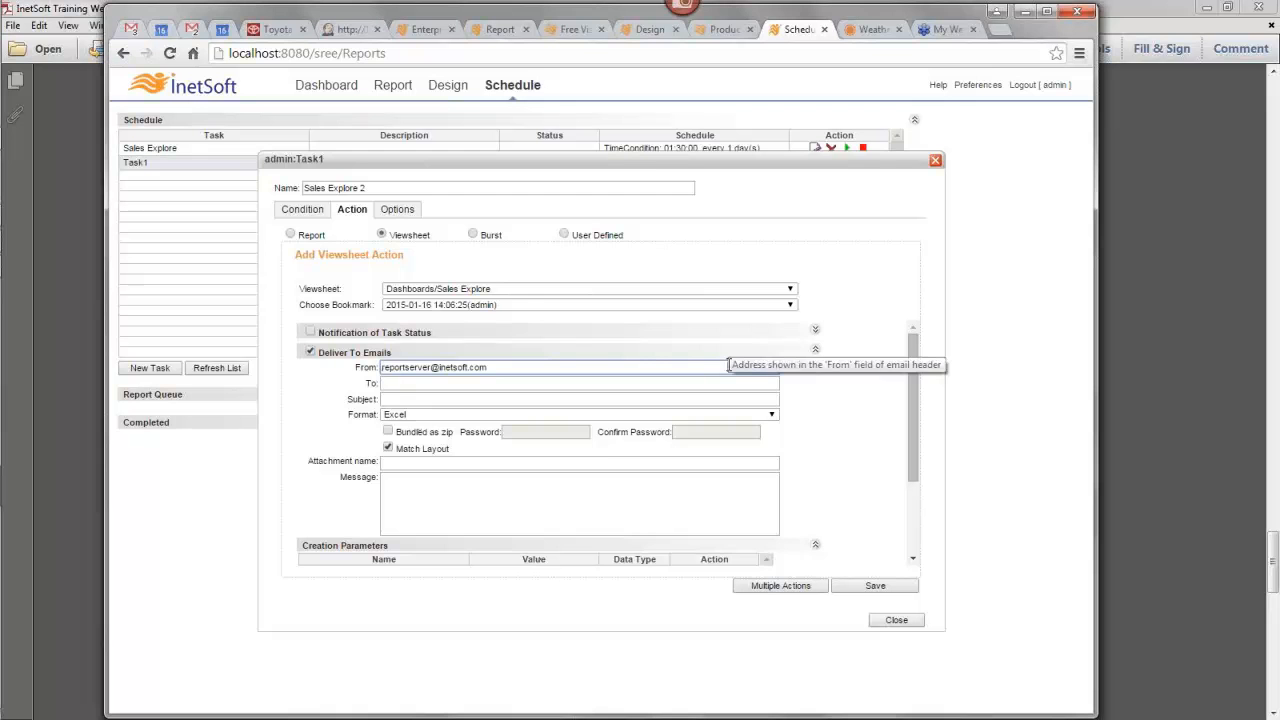
{"action": "left_click", "coordinate": [935, 160]}
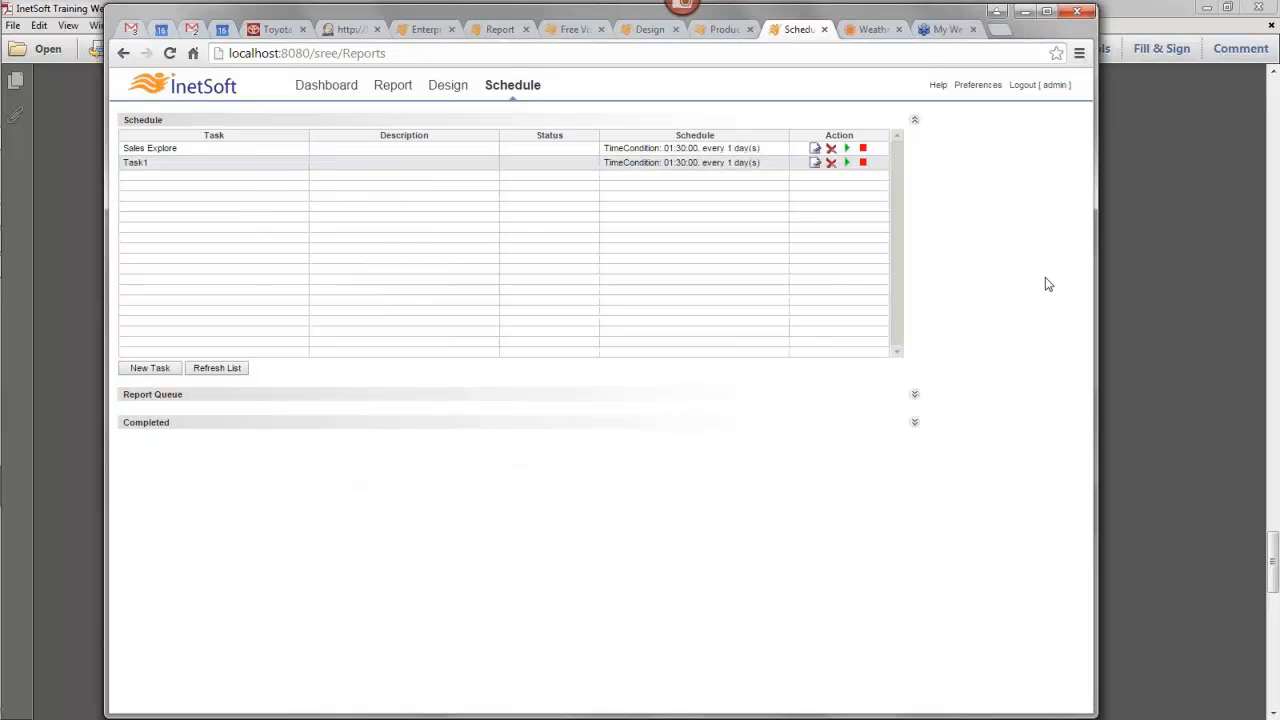
Step: Switch to Adobe Reader to read the Scheduling and Alerts slide, and minimize it
{"action": "left_click", "coordinate": [18, 240]}
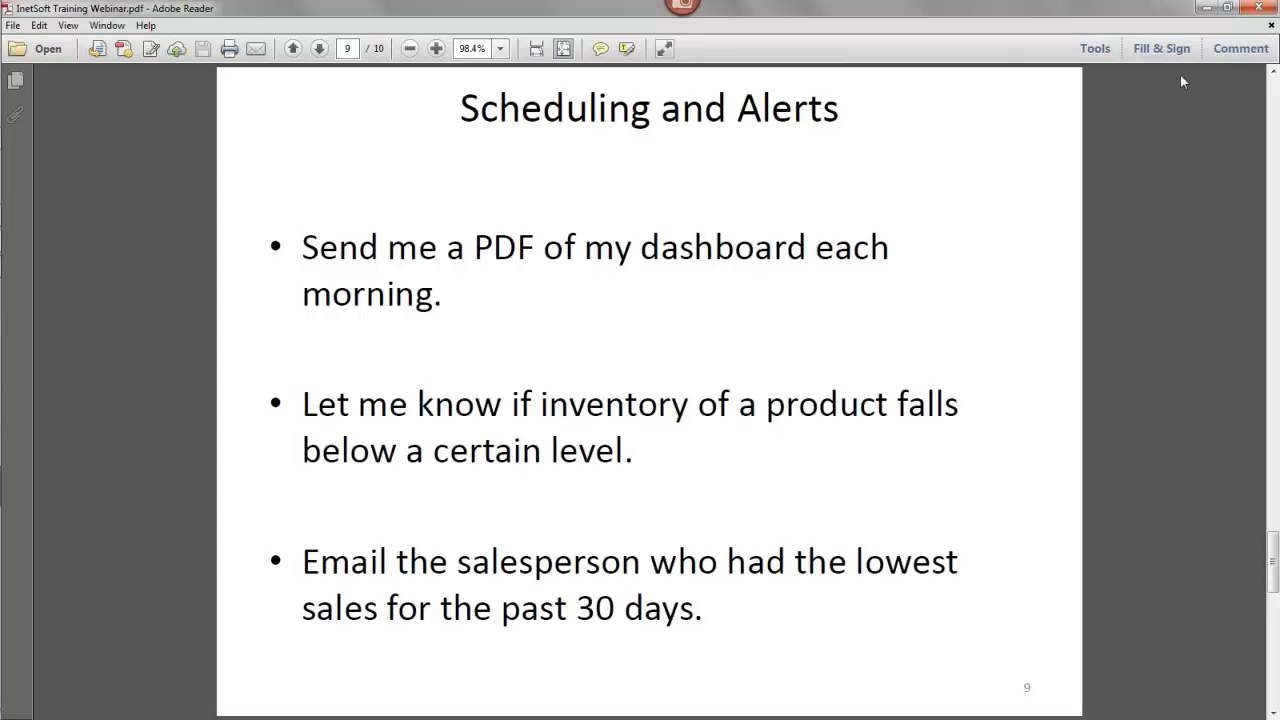
{"action": "left_click", "coordinate": [1207, 7]}
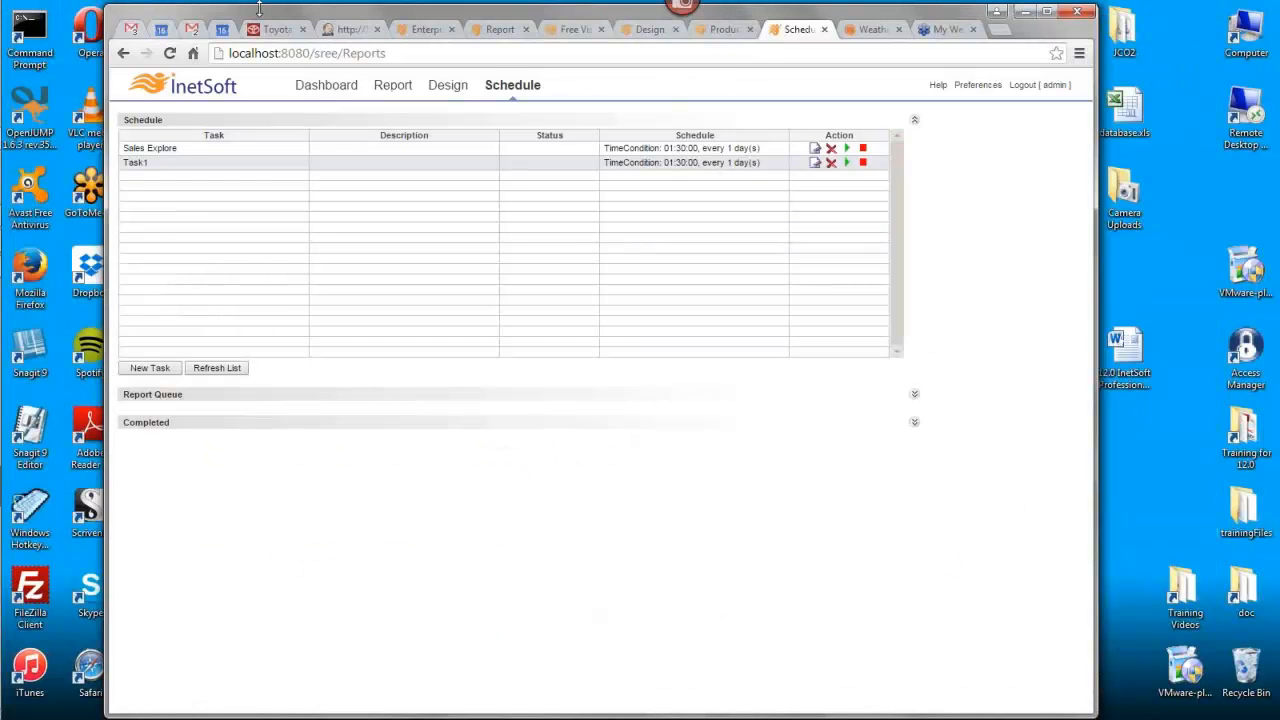
Step: Open the Visual Composer and create a new viewsheet based on the Sales Explore worksheet in the global Sales folder
{"action": "left_click", "coordinate": [443, 88]}
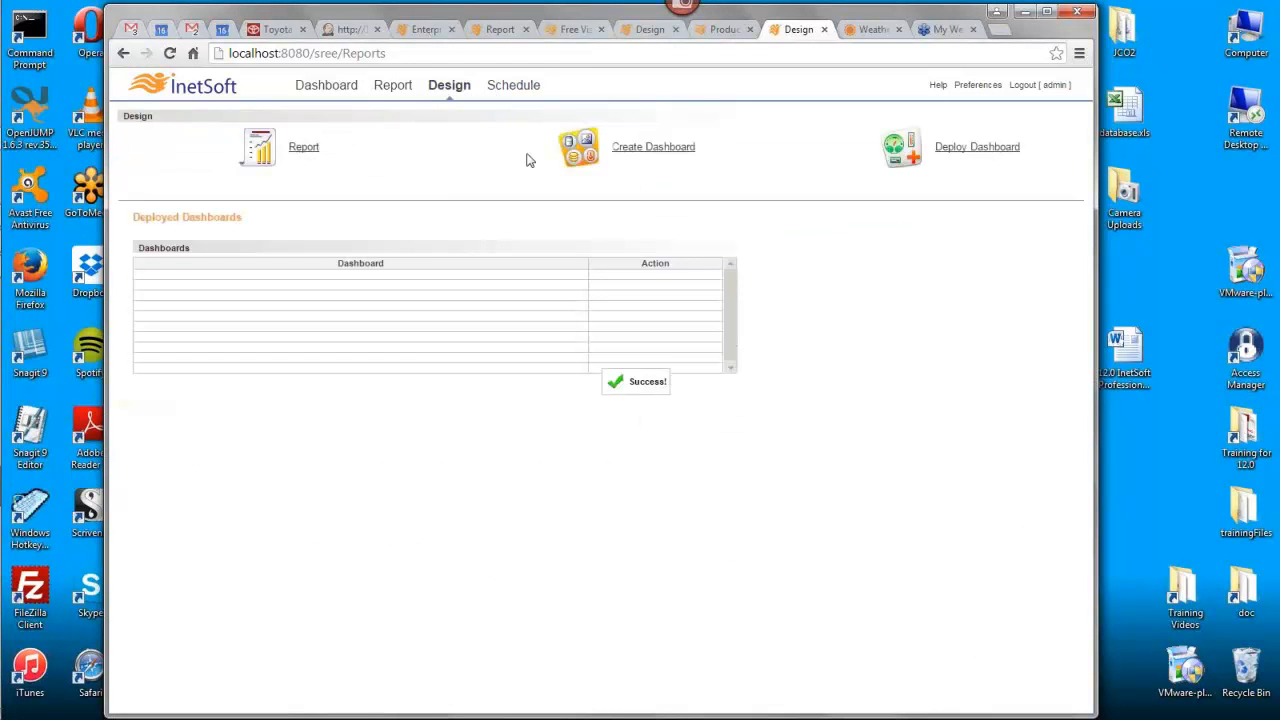
{"action": "left_click", "coordinate": [655, 158]}
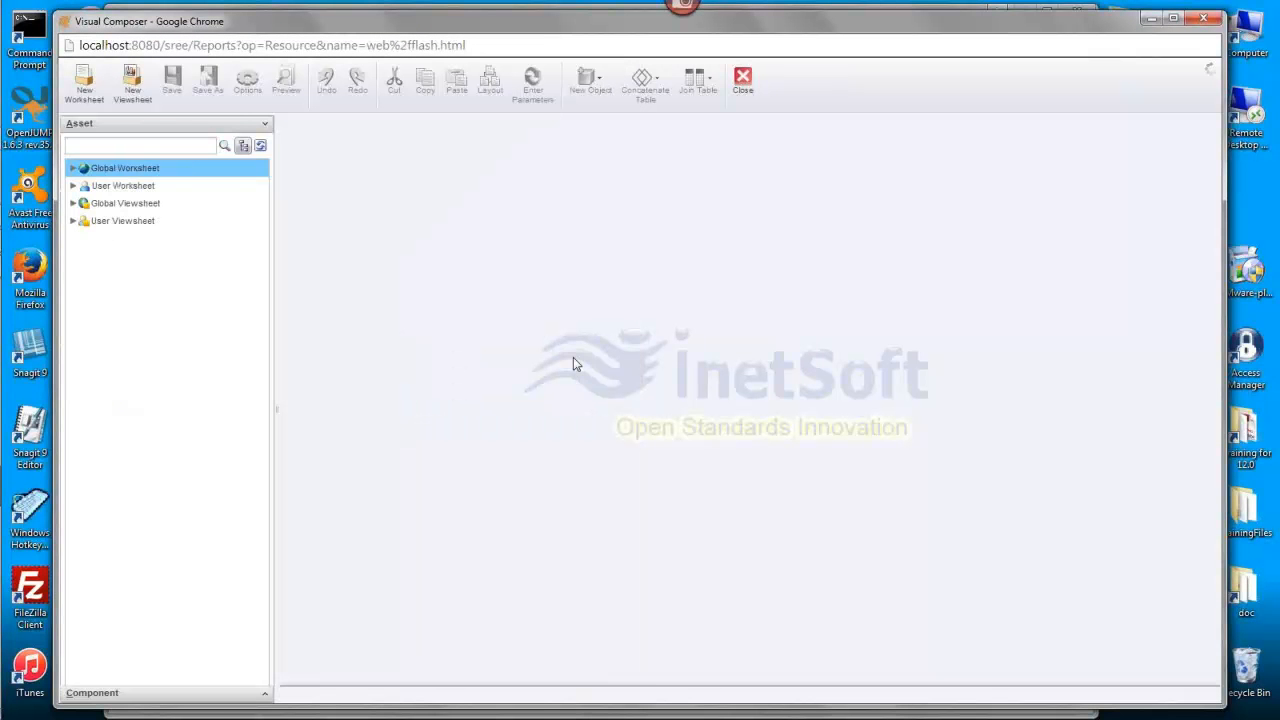
{"action": "left_click", "coordinate": [133, 88]}
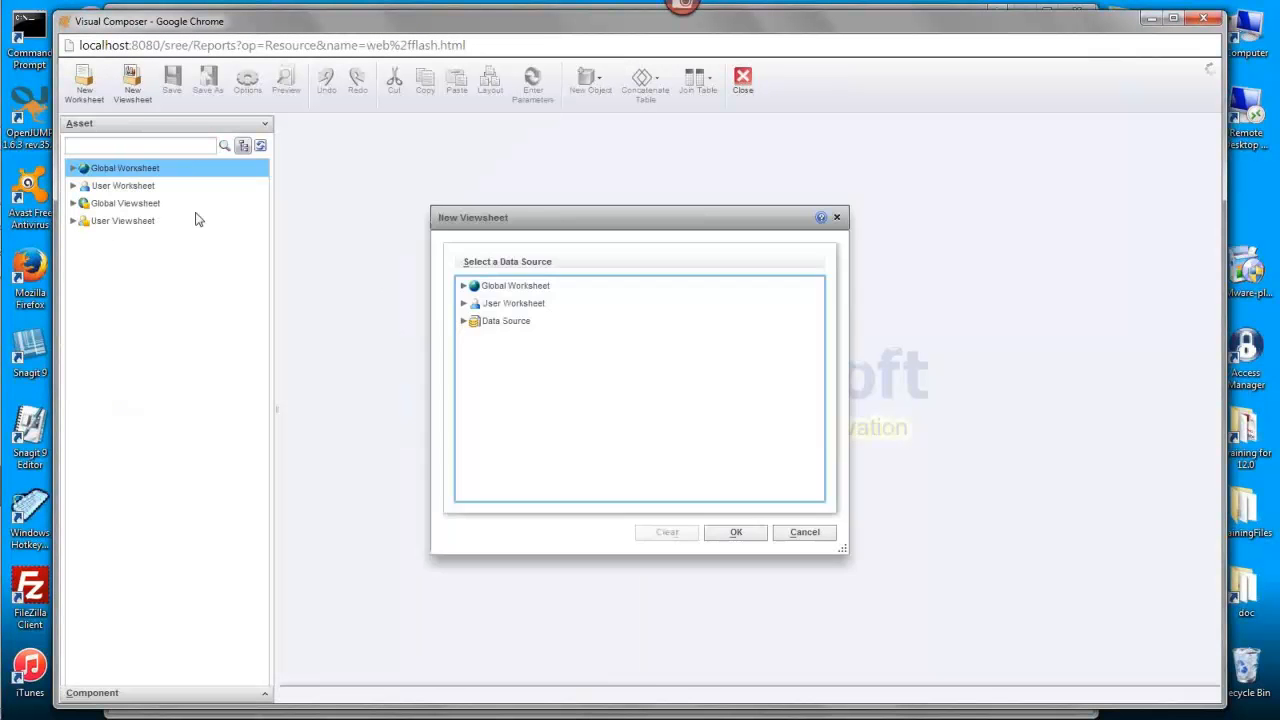
{"action": "left_click", "coordinate": [463, 286]}
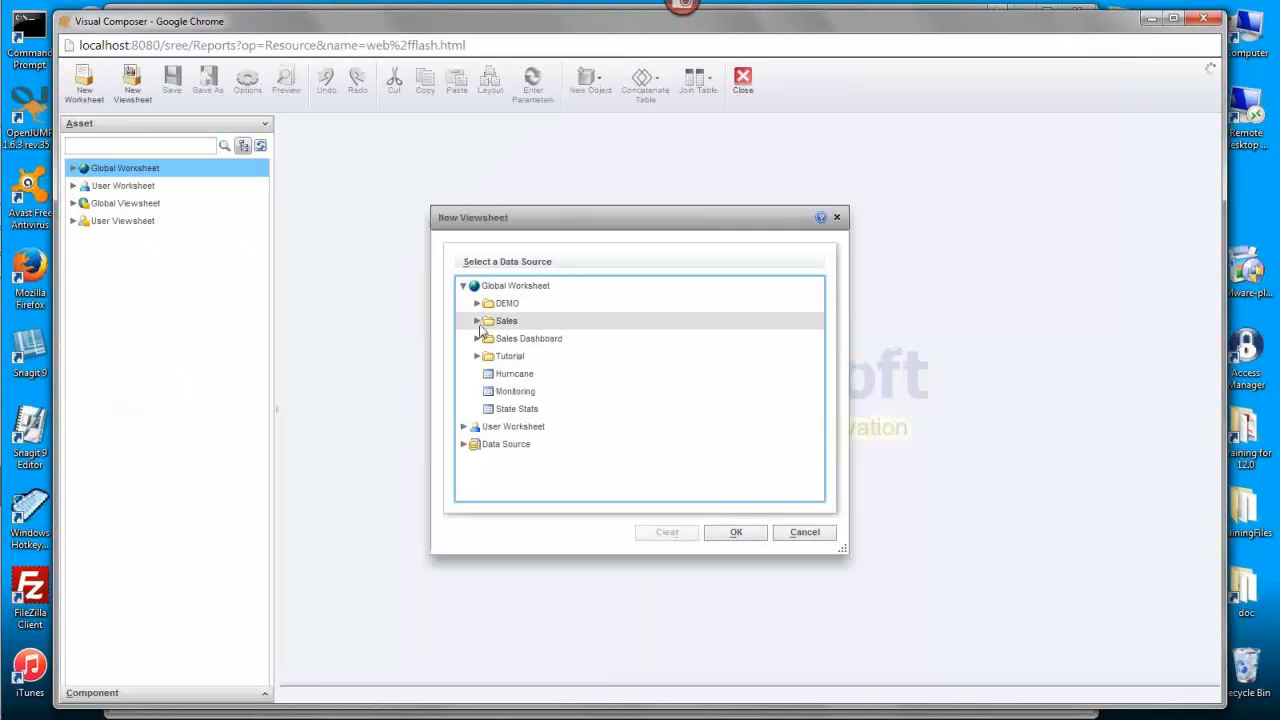
{"action": "left_click", "coordinate": [476, 321]}
{"action": "double_click", "coordinate": [535, 356]}
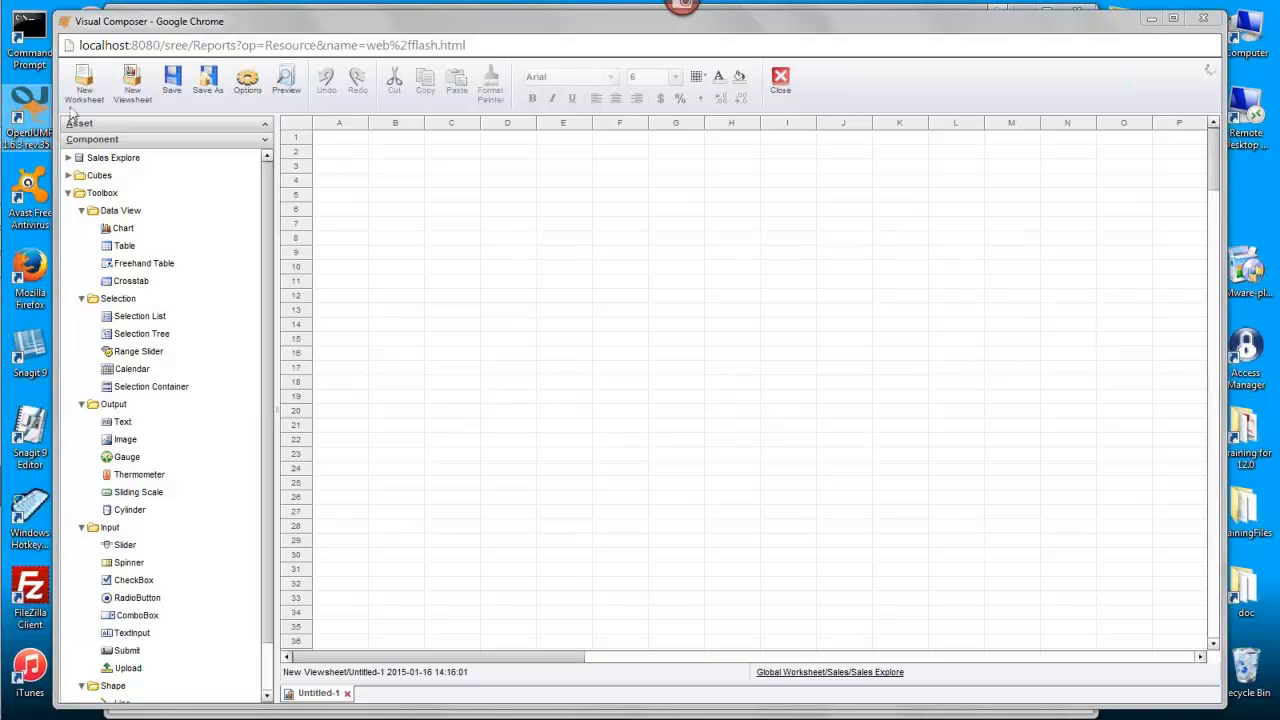
Step: Return to the portal's schedule, open Task1 for editing, and examine the e-mail delivery options of its report action
{"action": "mouse_move", "coordinate": [4, 186]}
{"action": "mouse_move", "coordinate": [20, 146]}
{"action": "left_click", "coordinate": [180, 120]}
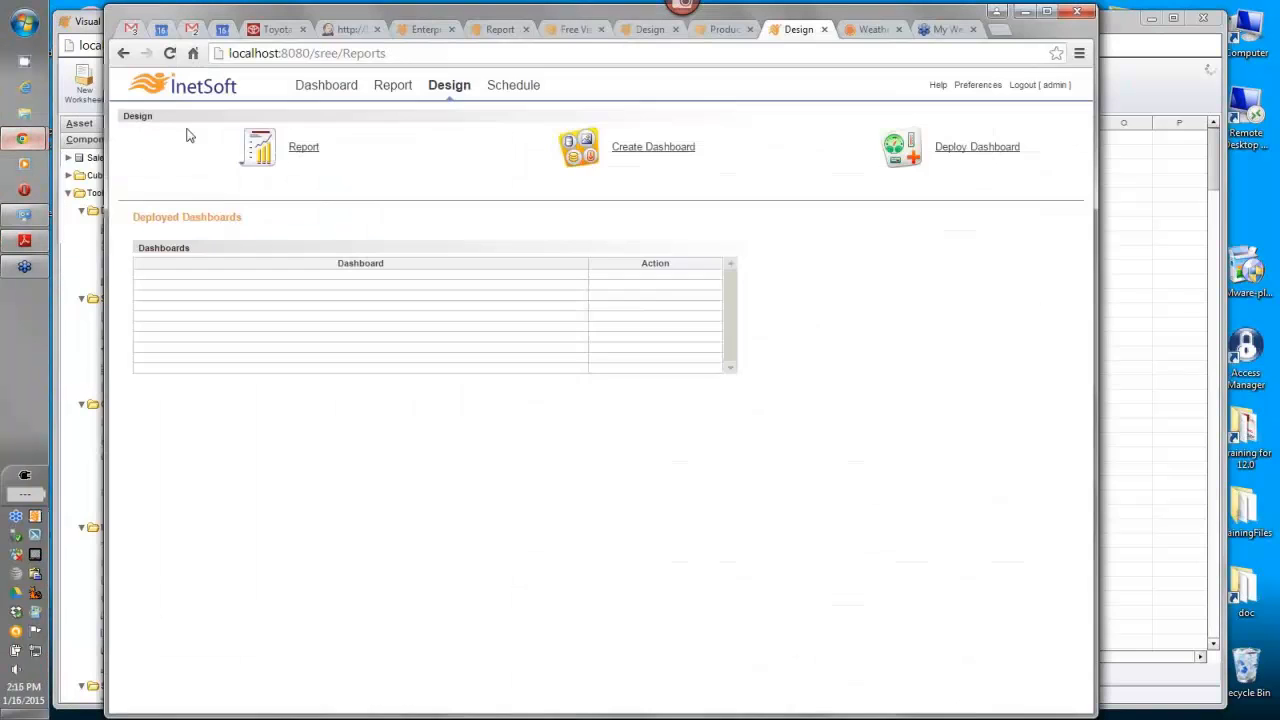
{"action": "left_click", "coordinate": [512, 86]}
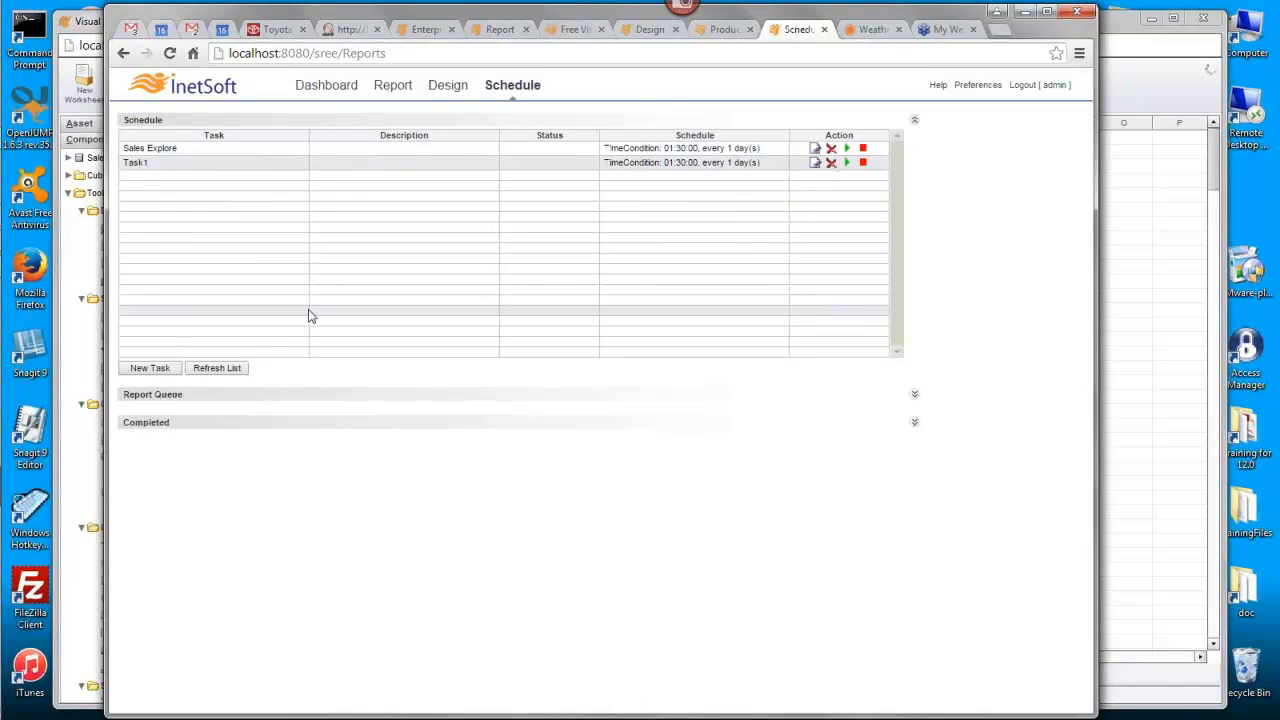
{"action": "left_click", "coordinate": [815, 164]}
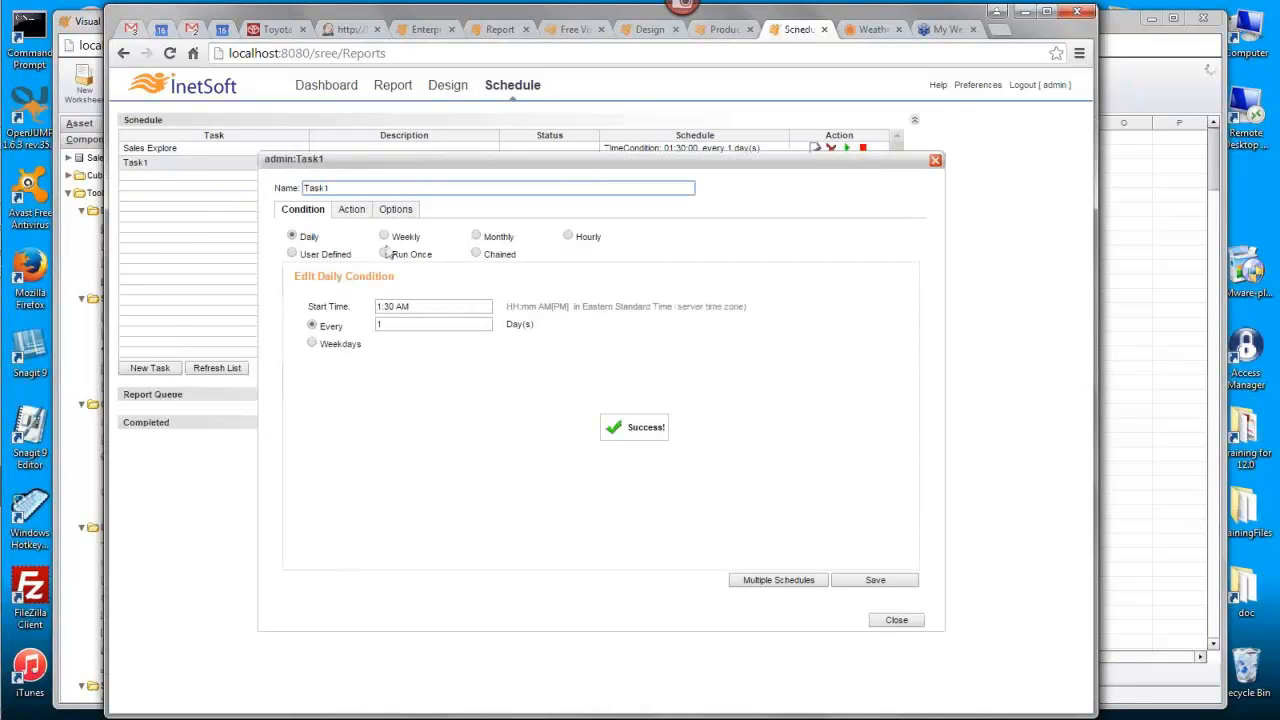
{"action": "left_click", "coordinate": [353, 211]}
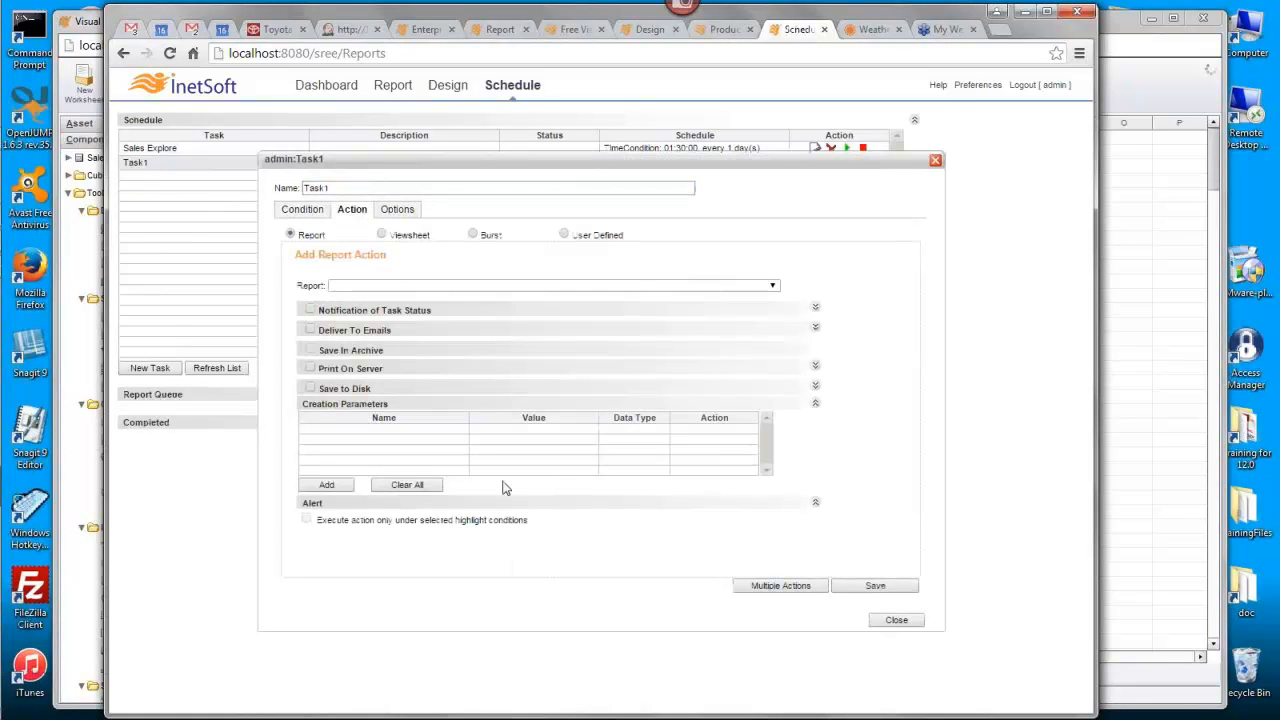
{"action": "left_click", "coordinate": [310, 330]}
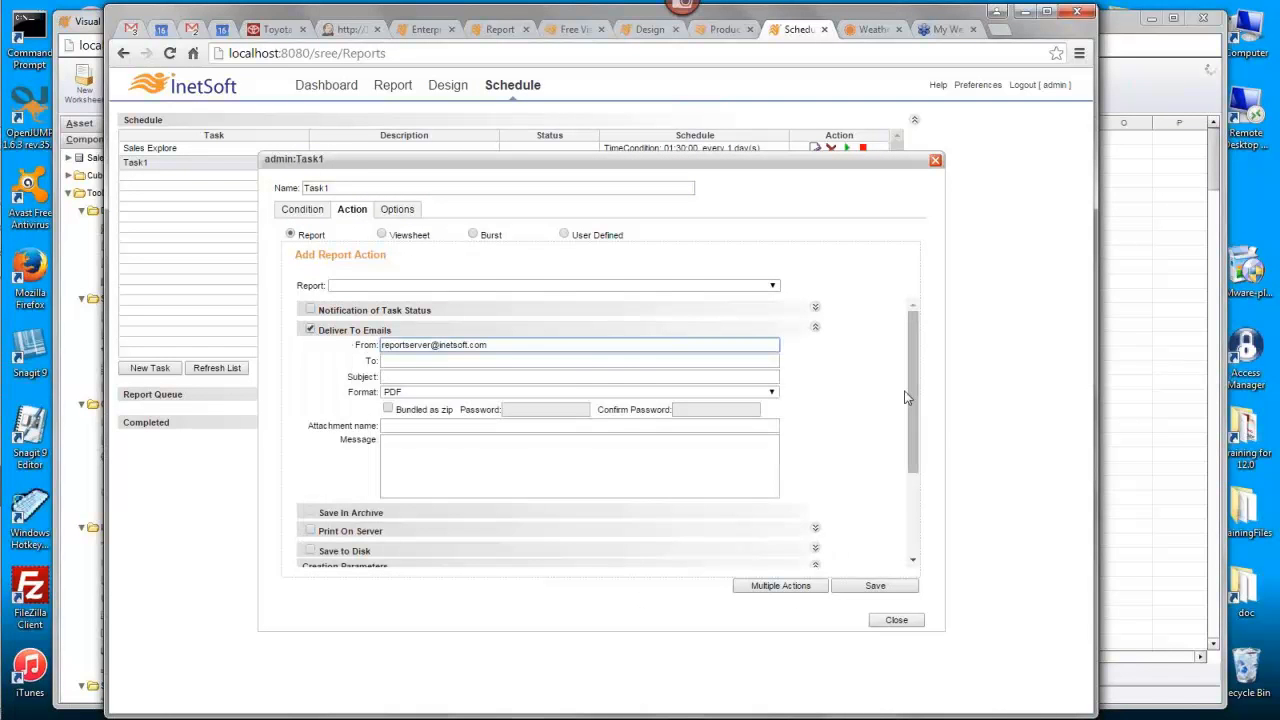
{"action": "left_click_drag", "start_coordinate": [909, 400], "coordinate": [908, 356]}
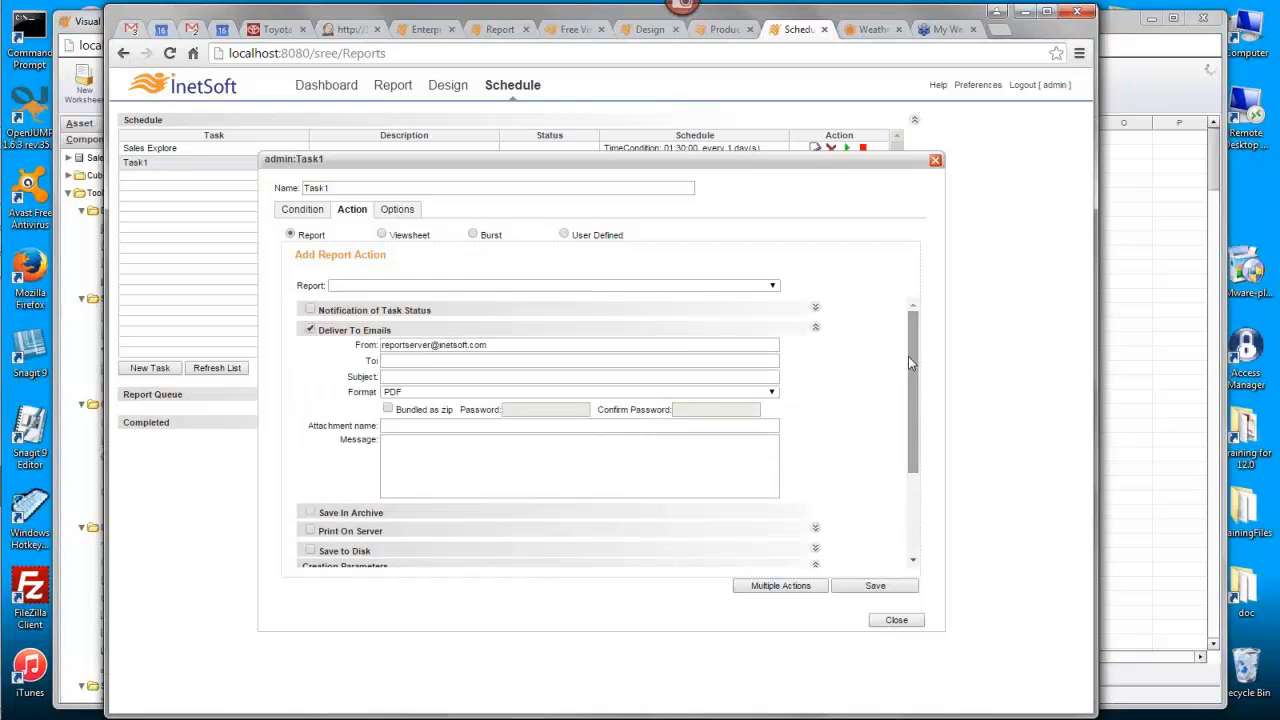
{"action": "left_click", "coordinate": [398, 376]}
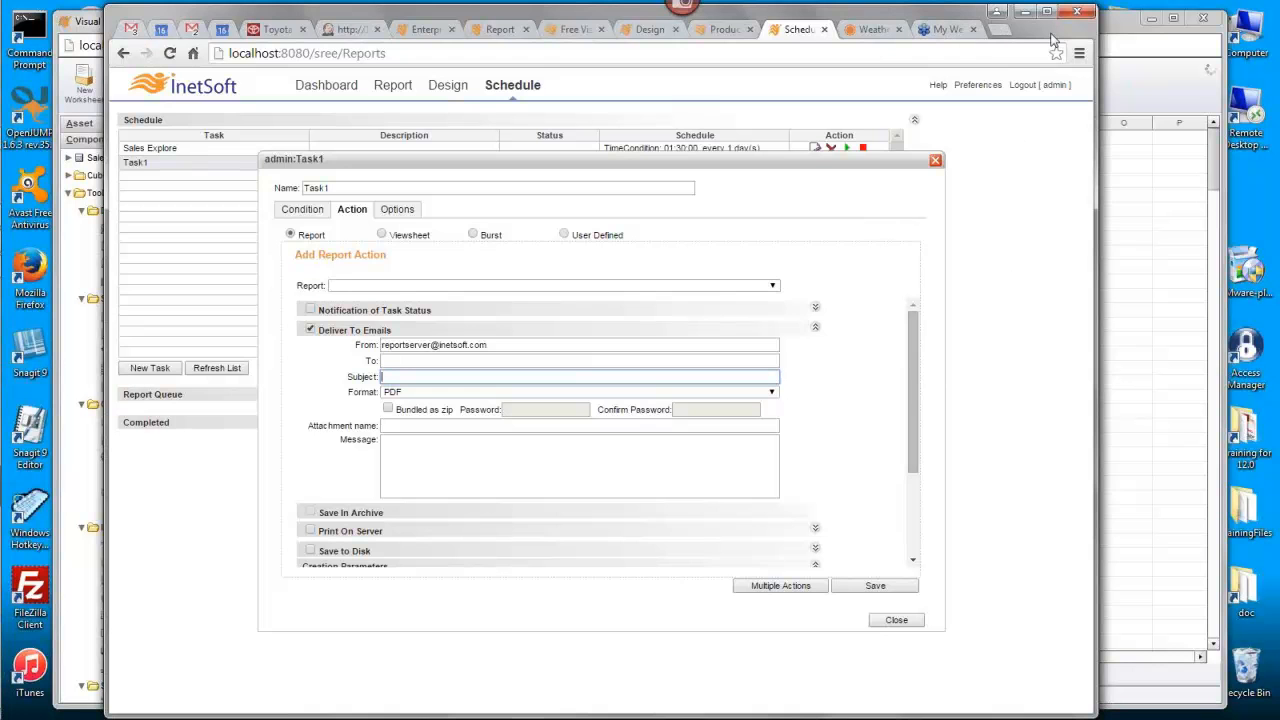
{"action": "left_click", "coordinate": [999, 29]}
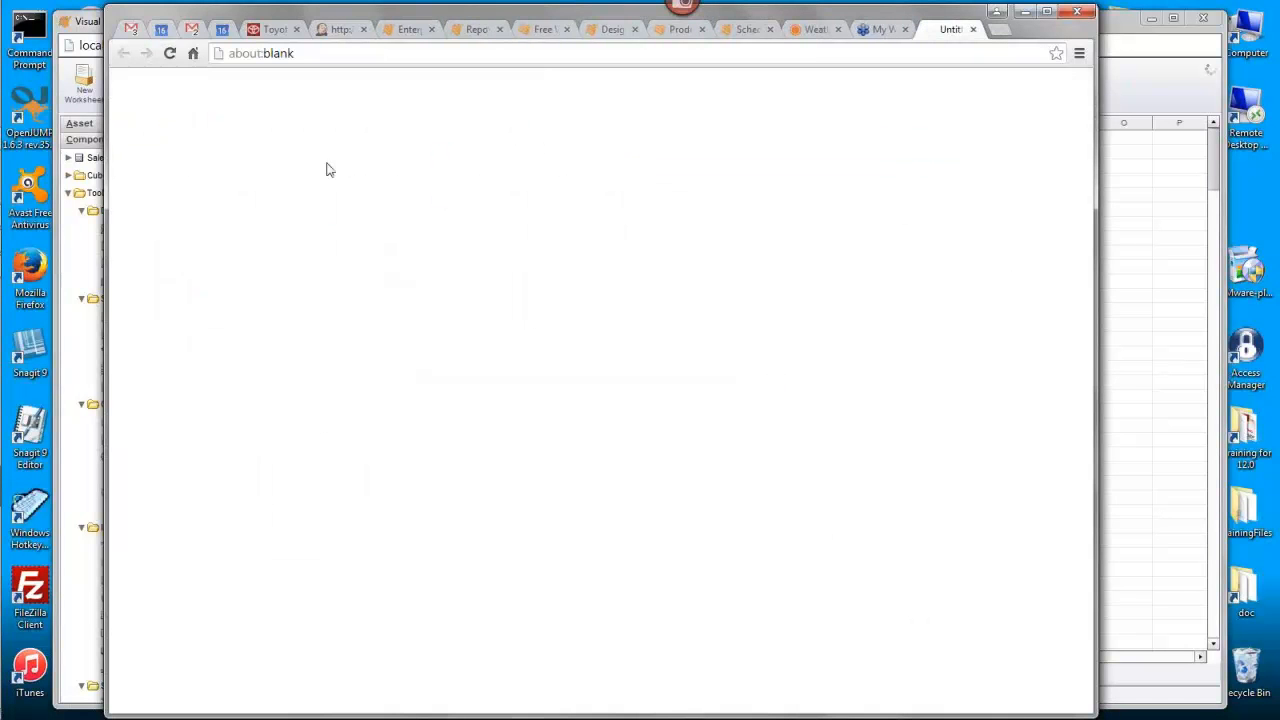
{"action": "left_click", "coordinate": [362, 53]}
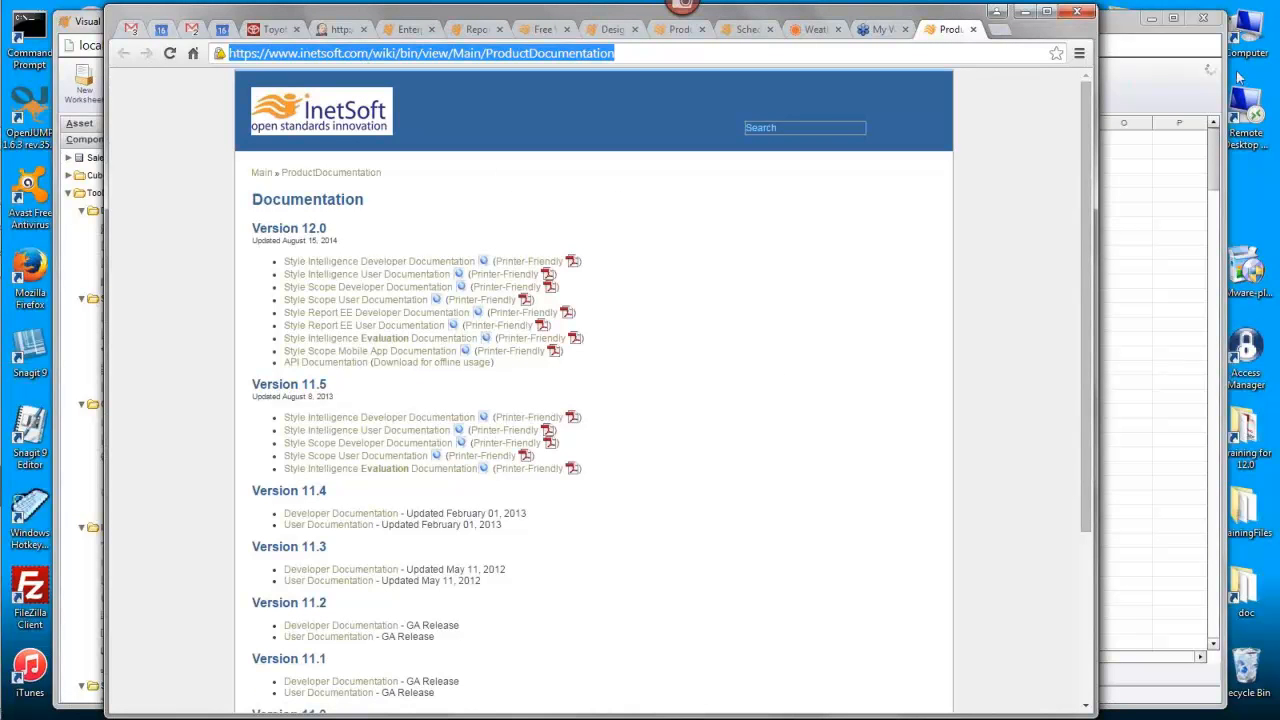
{"action": "left_click", "coordinate": [1270, 41]}
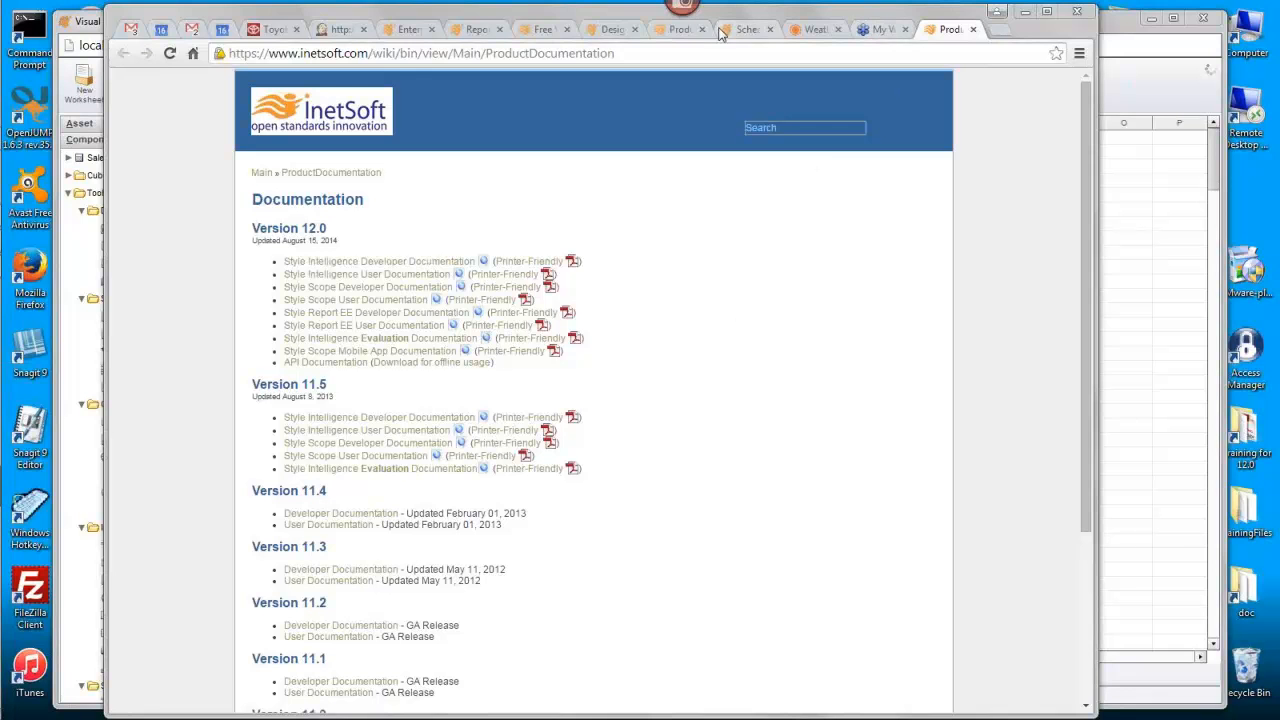
{"action": "left_click", "coordinate": [1126, 16]}
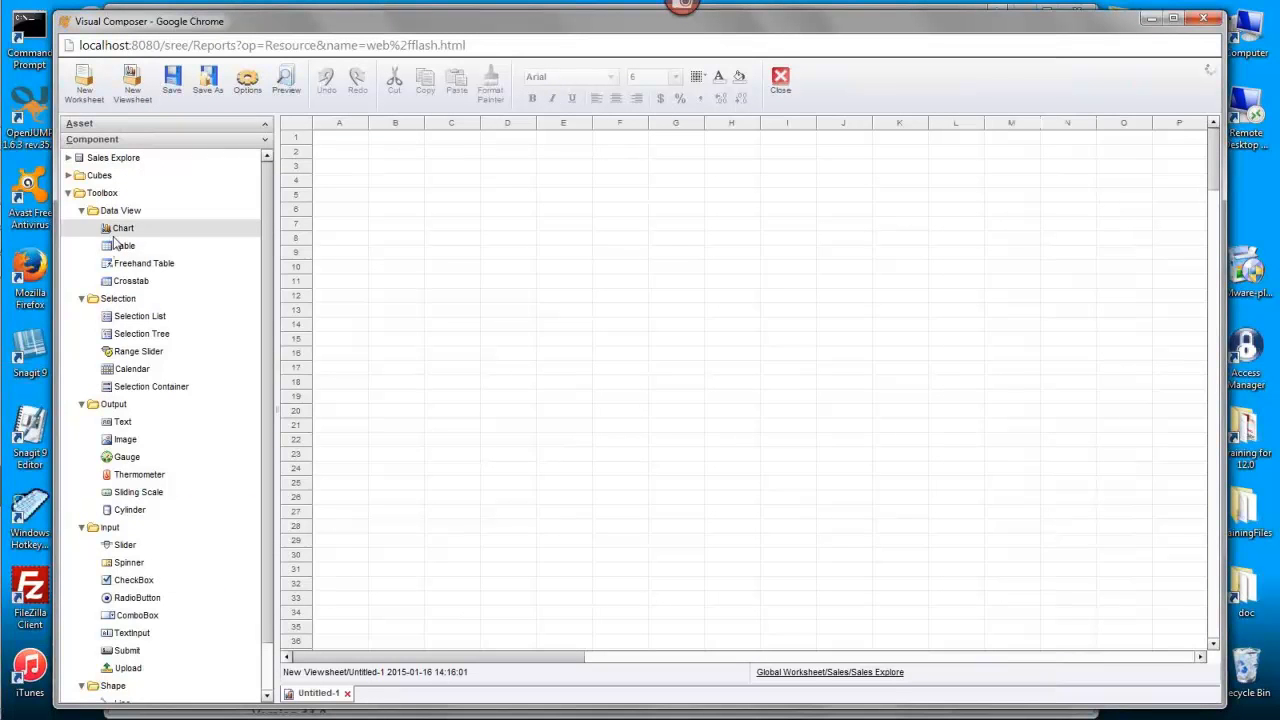
Step: Add a chart spanning about columns D to K and rows 6 to 24, and expand the Sales dimensions and measures
{"action": "left_click_drag", "start_coordinate": [121, 229], "coordinate": [525, 214]}
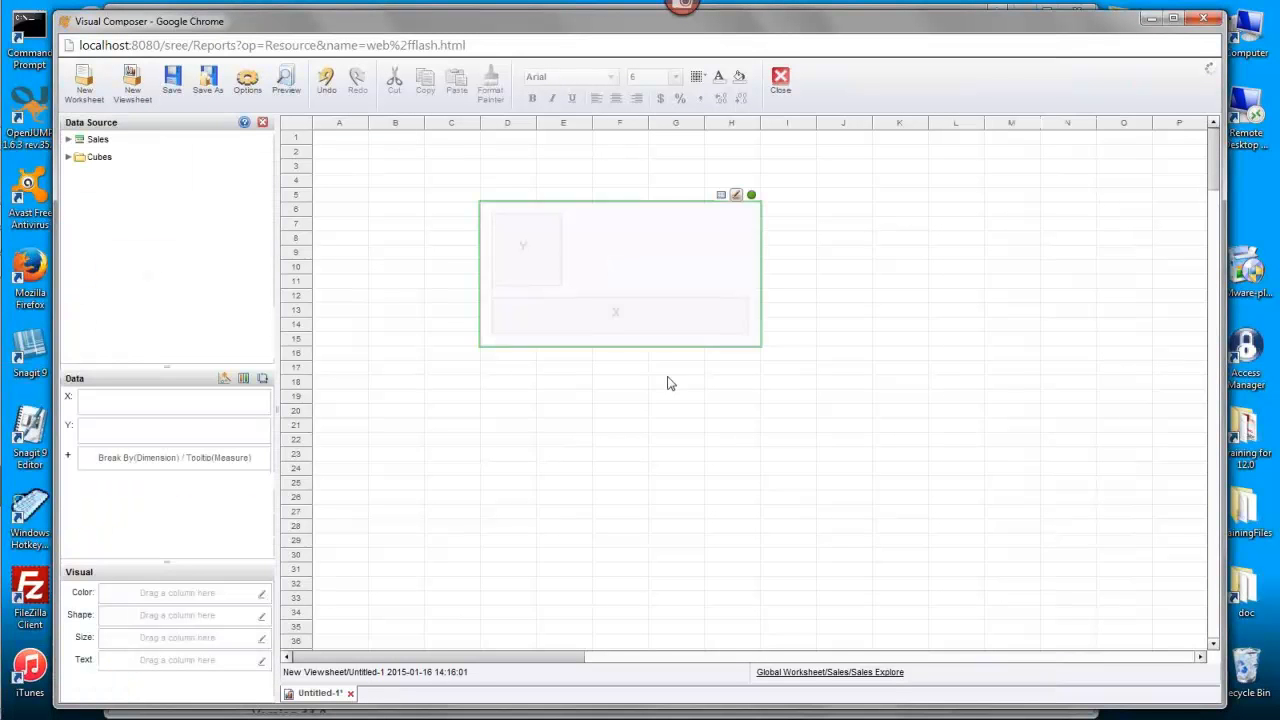
{"action": "left_click_drag", "start_coordinate": [763, 350], "coordinate": [928, 478]}
{"action": "left_click", "coordinate": [68, 140]}
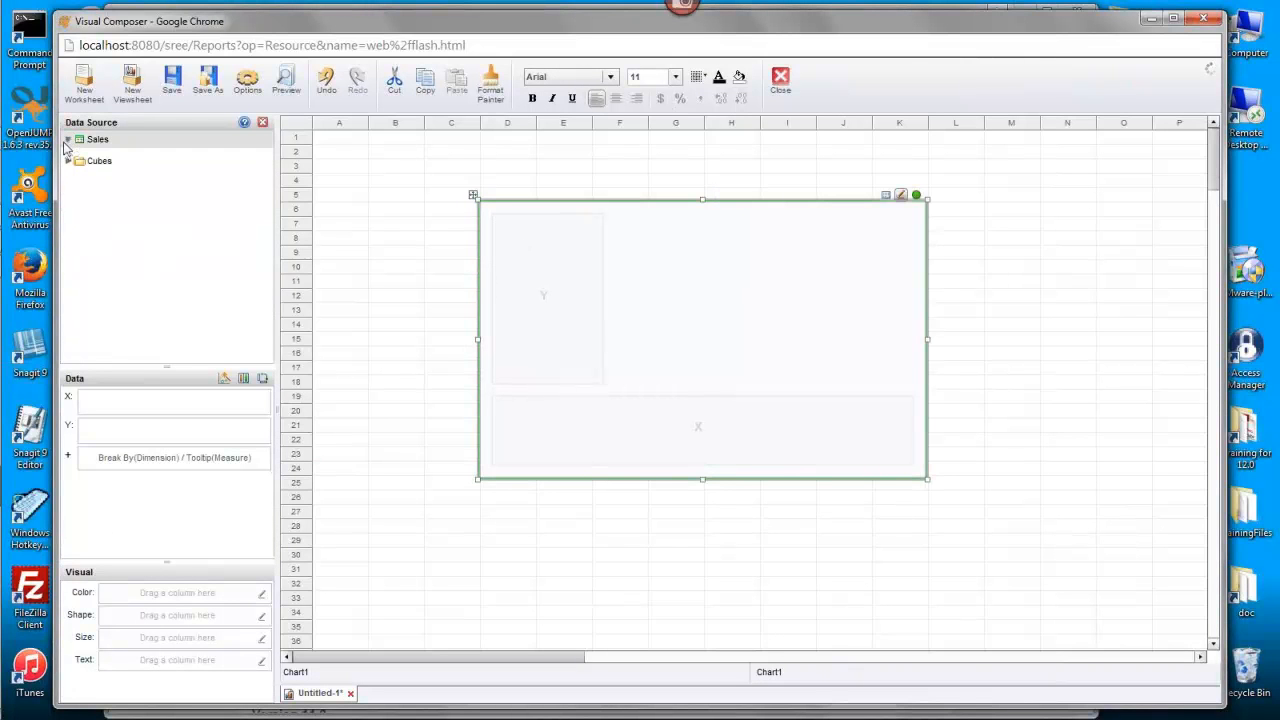
{"action": "left_click", "coordinate": [82, 157]}
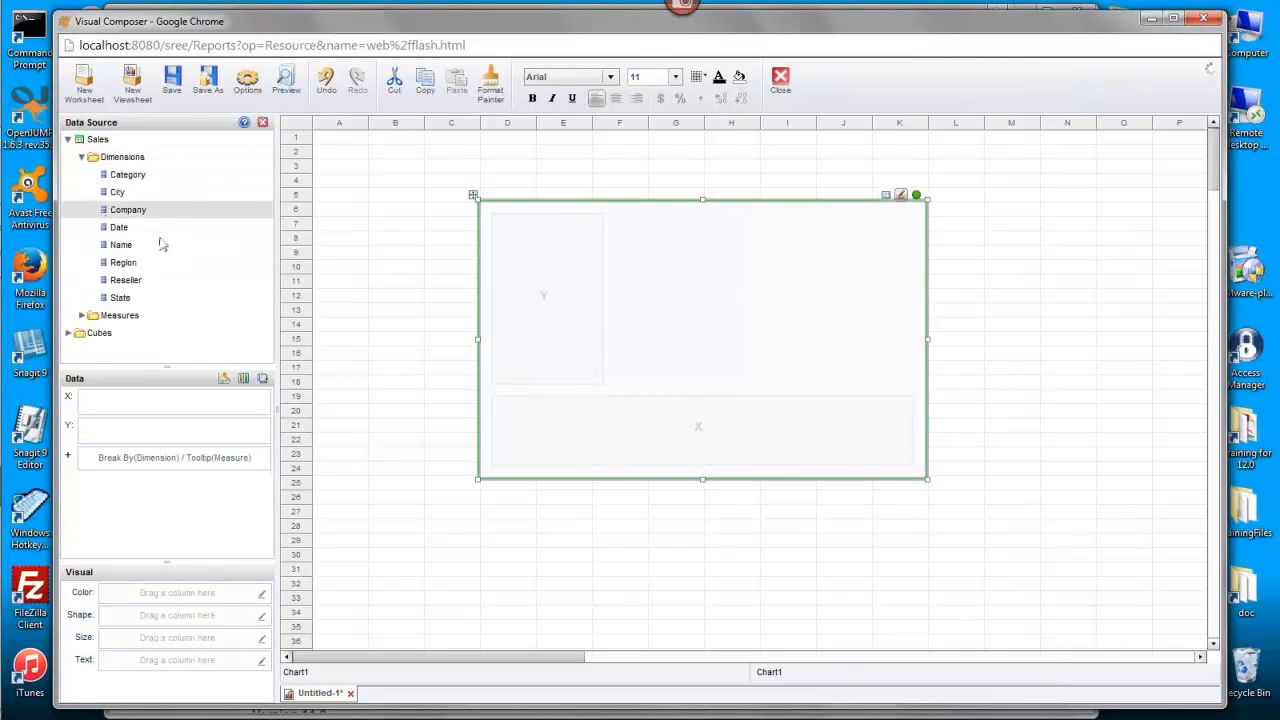
{"action": "double_click", "coordinate": [158, 313]}
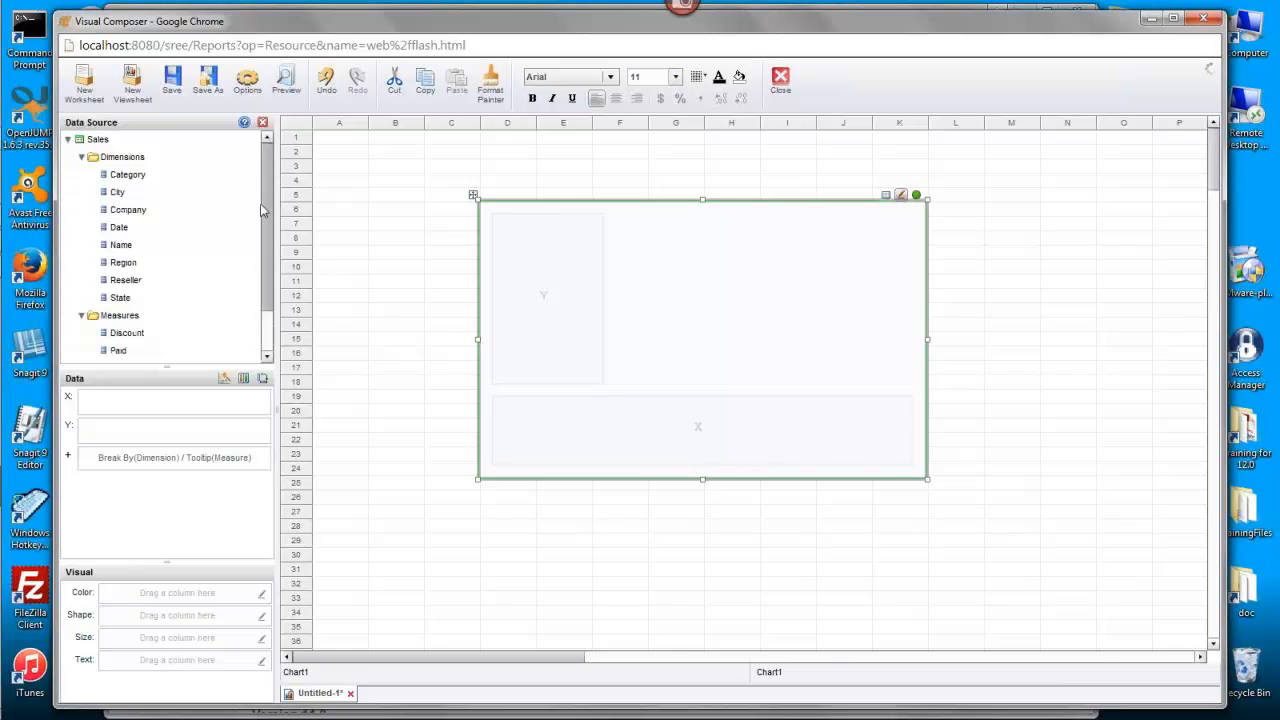
{"action": "scroll", "coordinate": [268, 230], "scroll_direction": "down", "scroll_amount": 3}
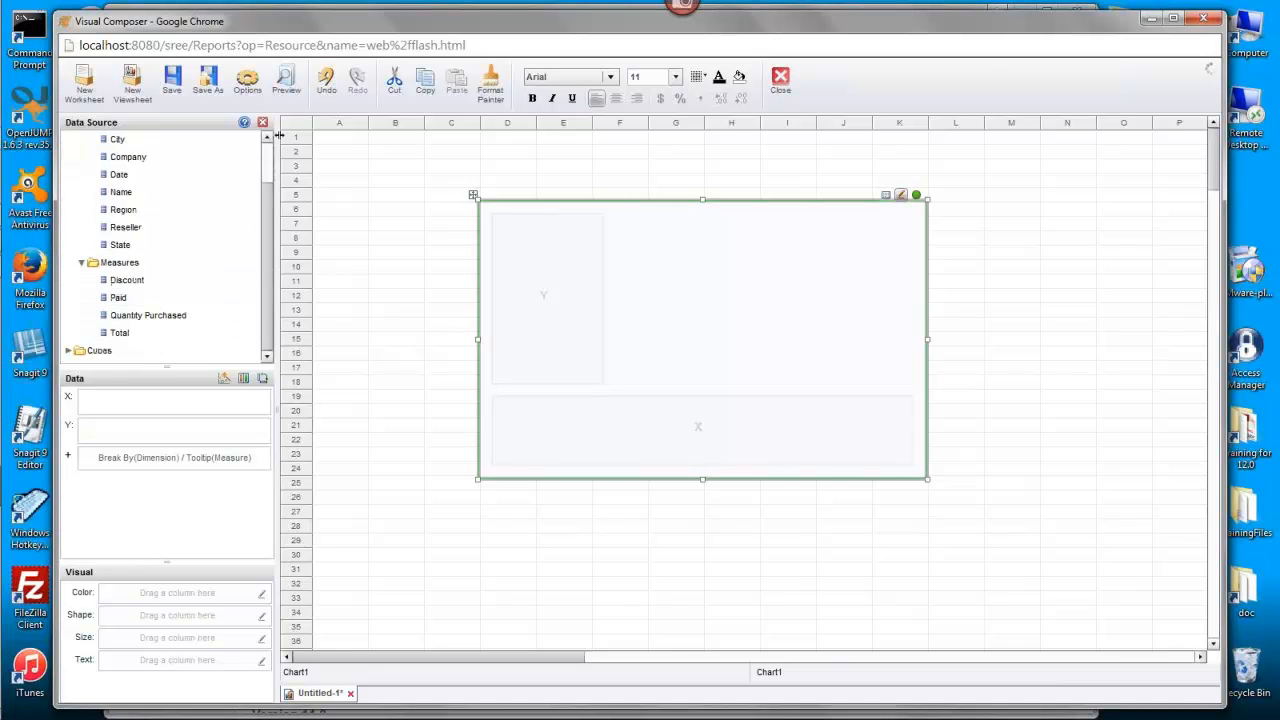
Step: Change the viewsheet's data source to Order Model under the Orders data source and apply the viewsheet options
{"action": "left_click", "coordinate": [247, 90]}
{"action": "left_click", "coordinate": [668, 250]}
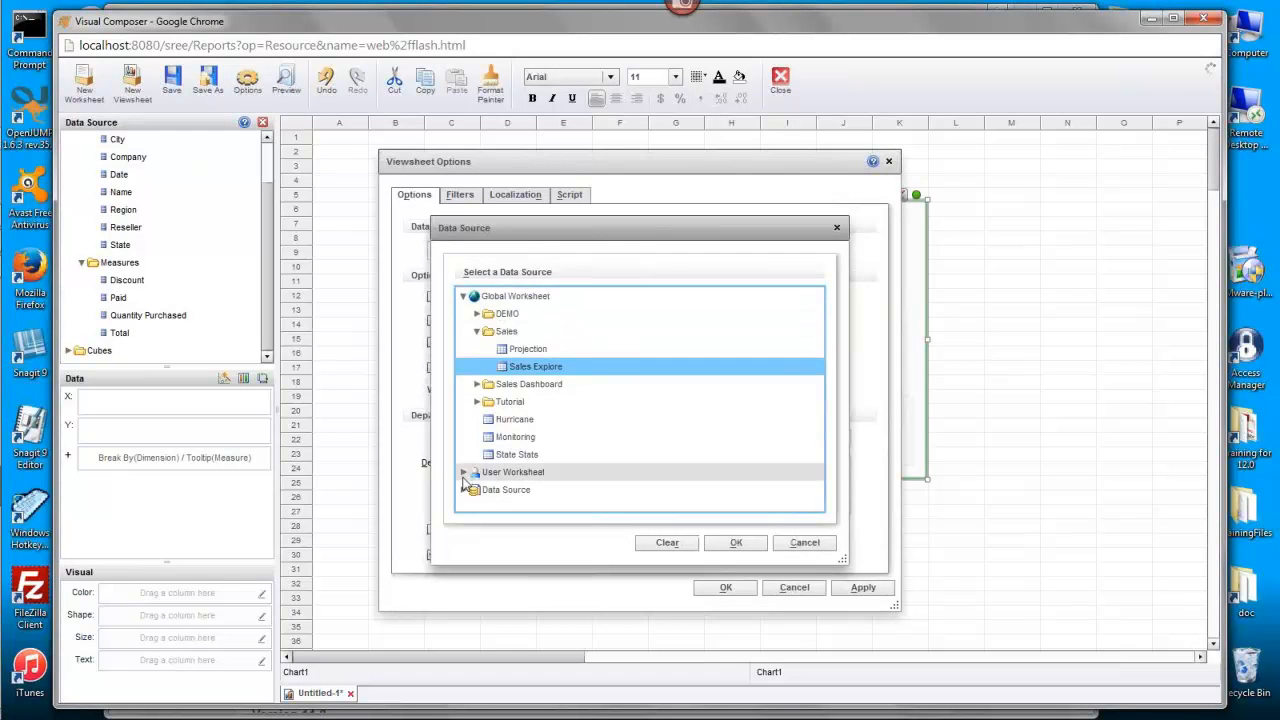
{"action": "left_click", "coordinate": [790, 489]}
{"action": "scroll", "coordinate": [786, 477], "scroll_direction": "down", "scroll_amount": 1}
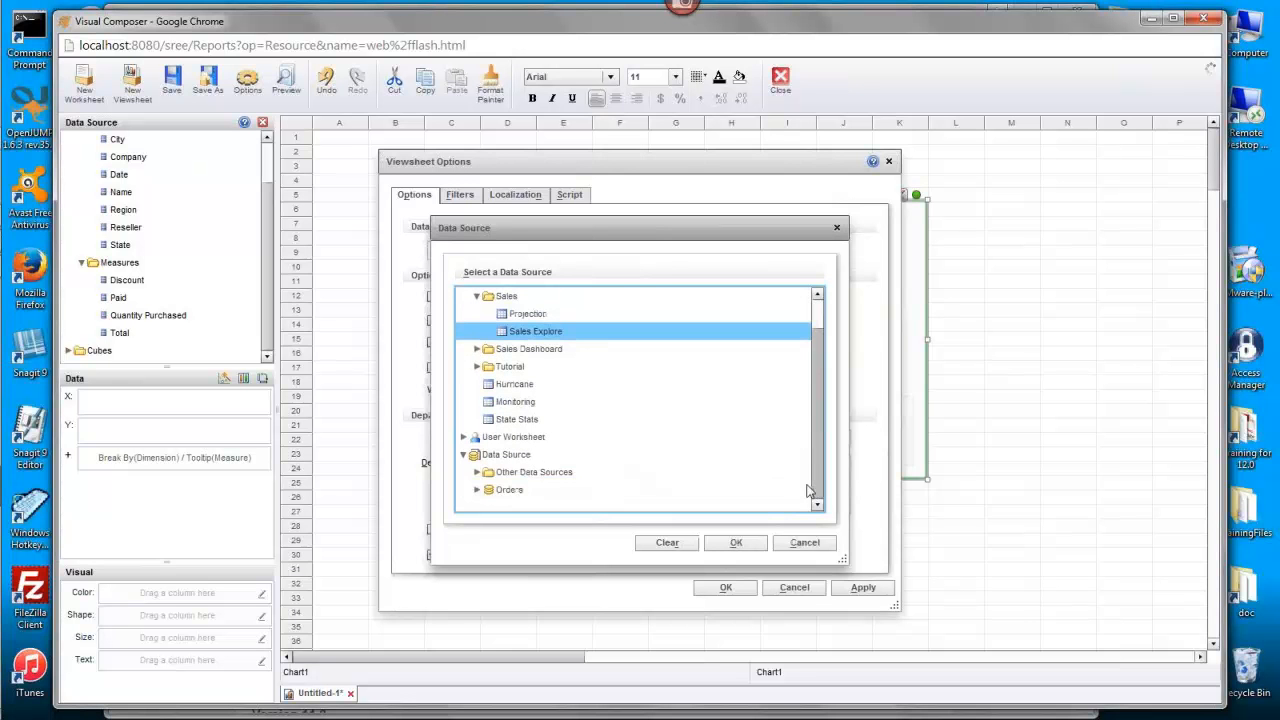
{"action": "left_click", "coordinate": [478, 492]}
{"action": "left_click", "coordinate": [476, 492]}
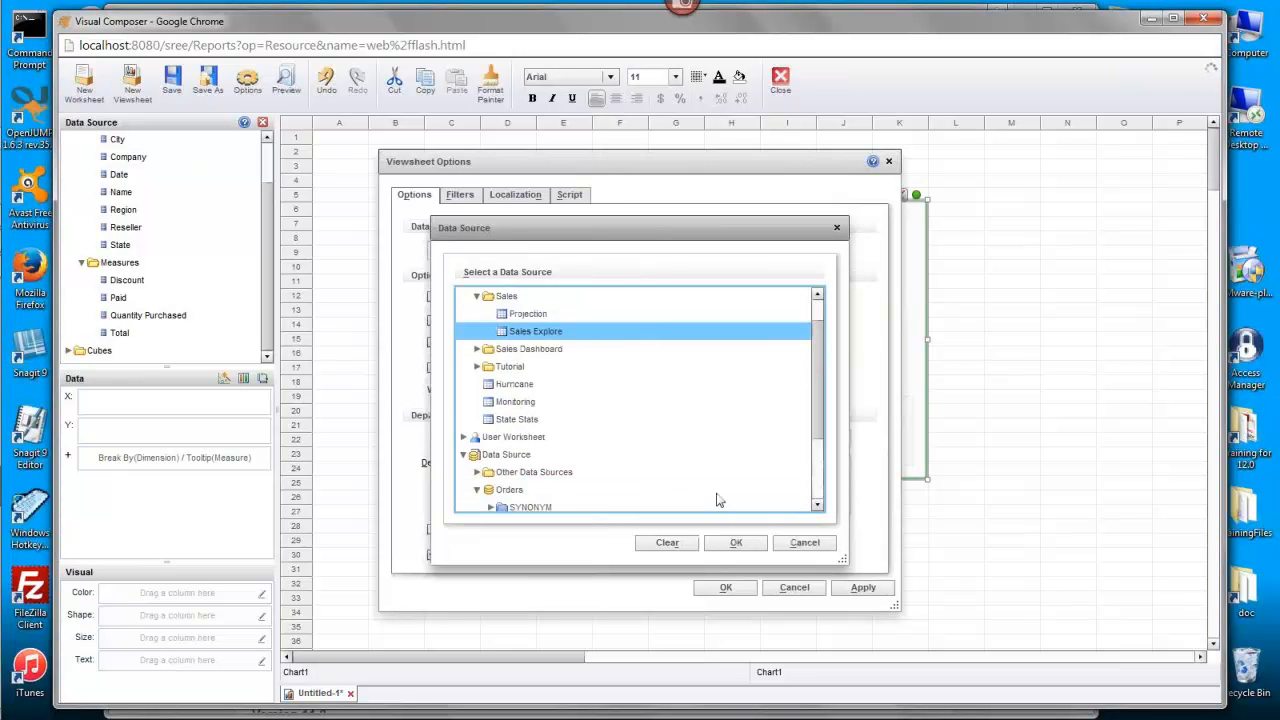
{"action": "scroll", "coordinate": [705, 480], "scroll_direction": "down", "scroll_amount": 3}
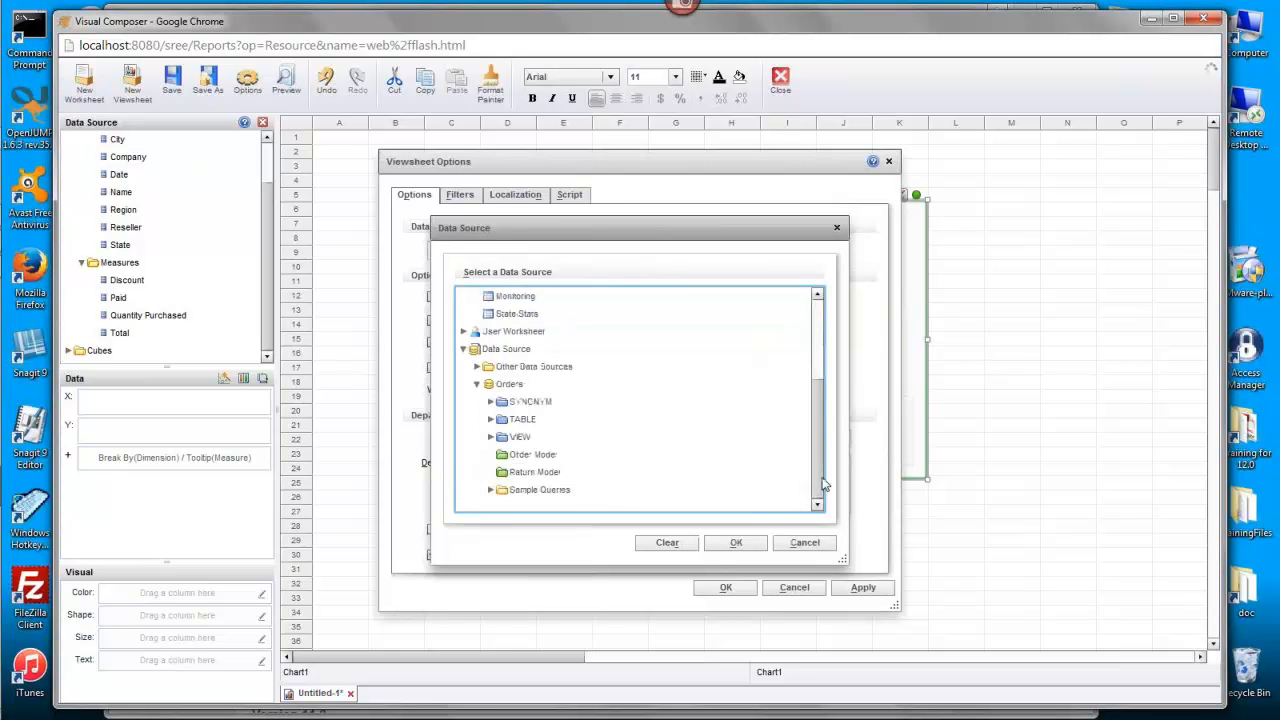
{"action": "left_click", "coordinate": [528, 456]}
{"action": "left_click", "coordinate": [736, 544]}
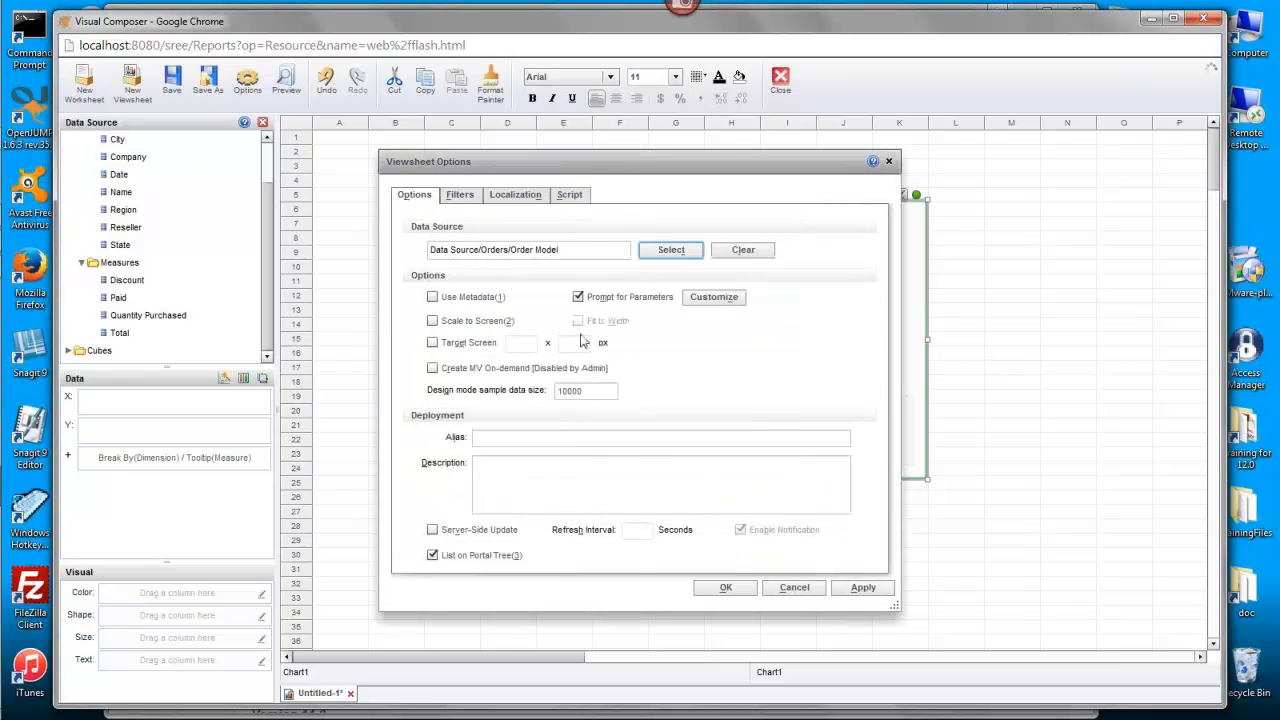
{"action": "left_click", "coordinate": [728, 588]}
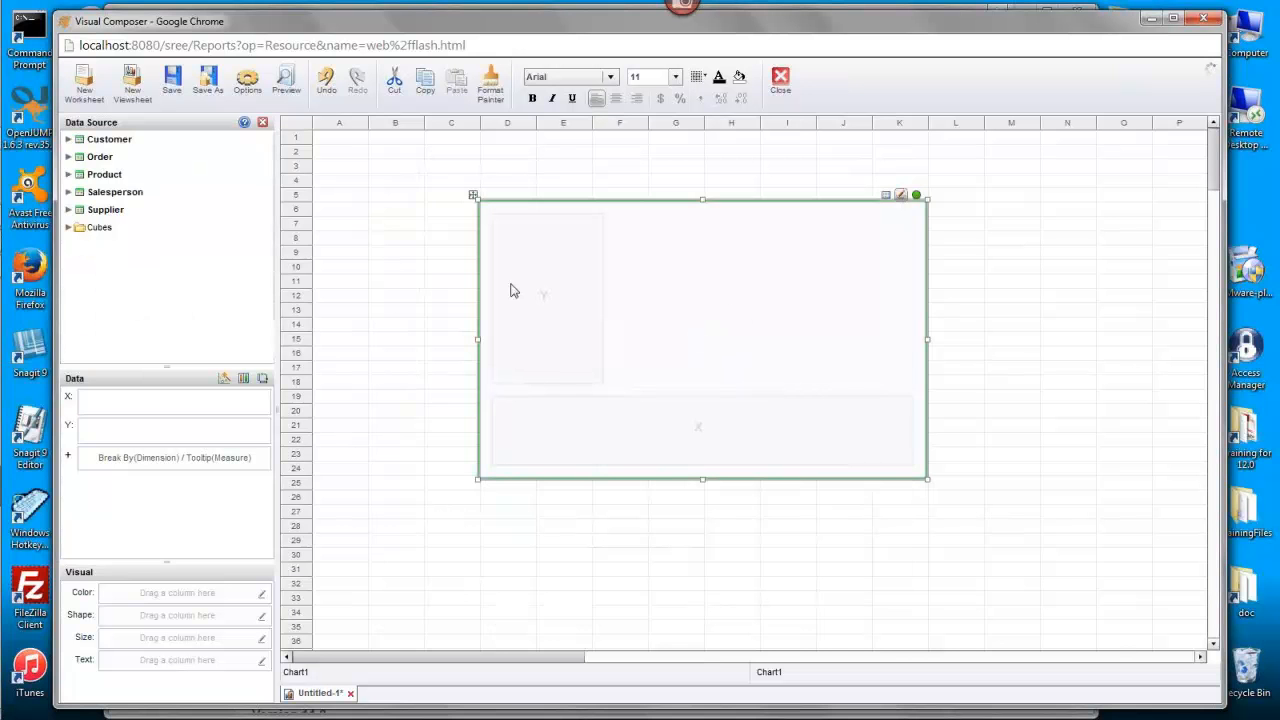
Step: Plot Product:Number In Stock on the chart's Y axis against Product:Name on the X axis
{"action": "left_click", "coordinate": [68, 175]}
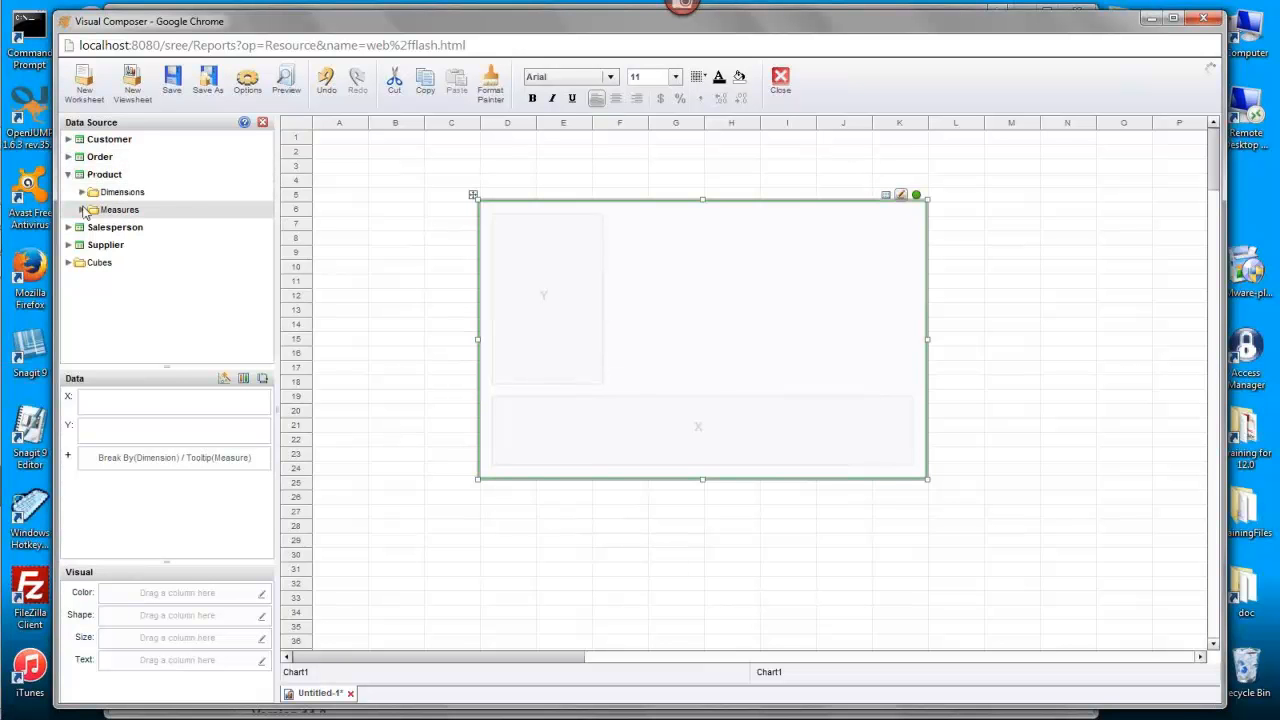
{"action": "left_click", "coordinate": [82, 210]}
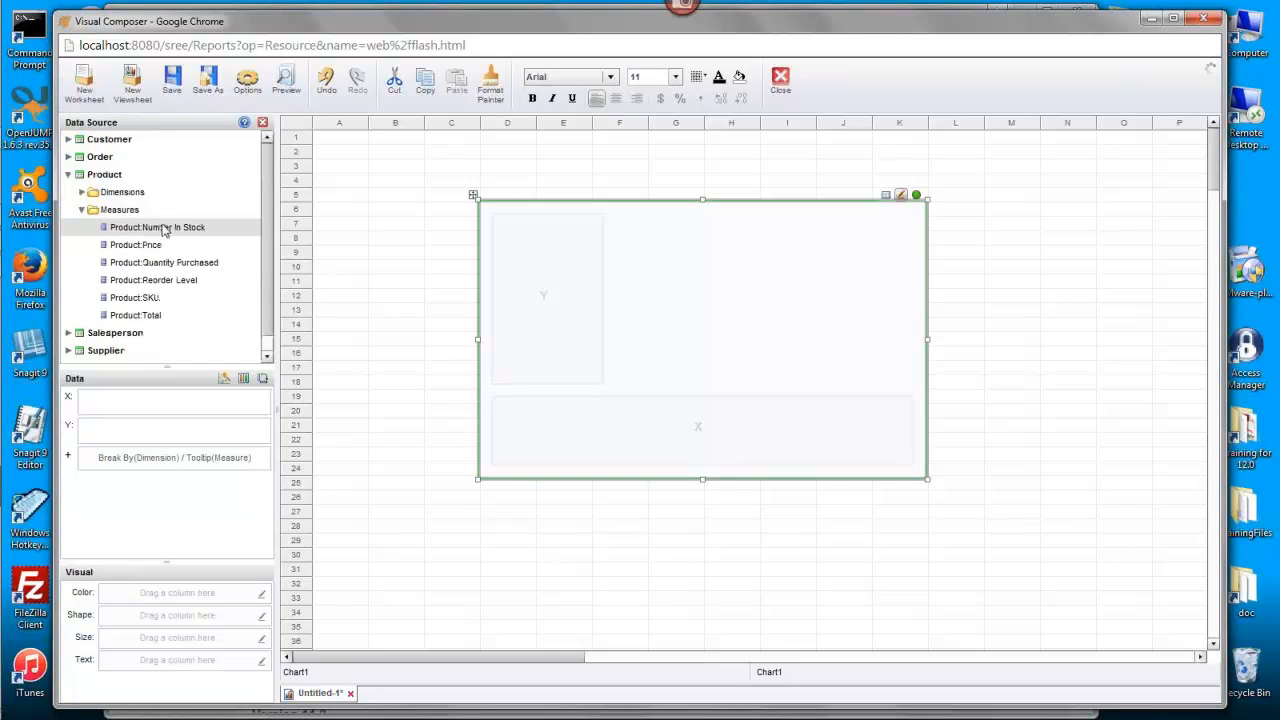
{"action": "left_click_drag", "start_coordinate": [158, 235], "coordinate": [169, 428]}
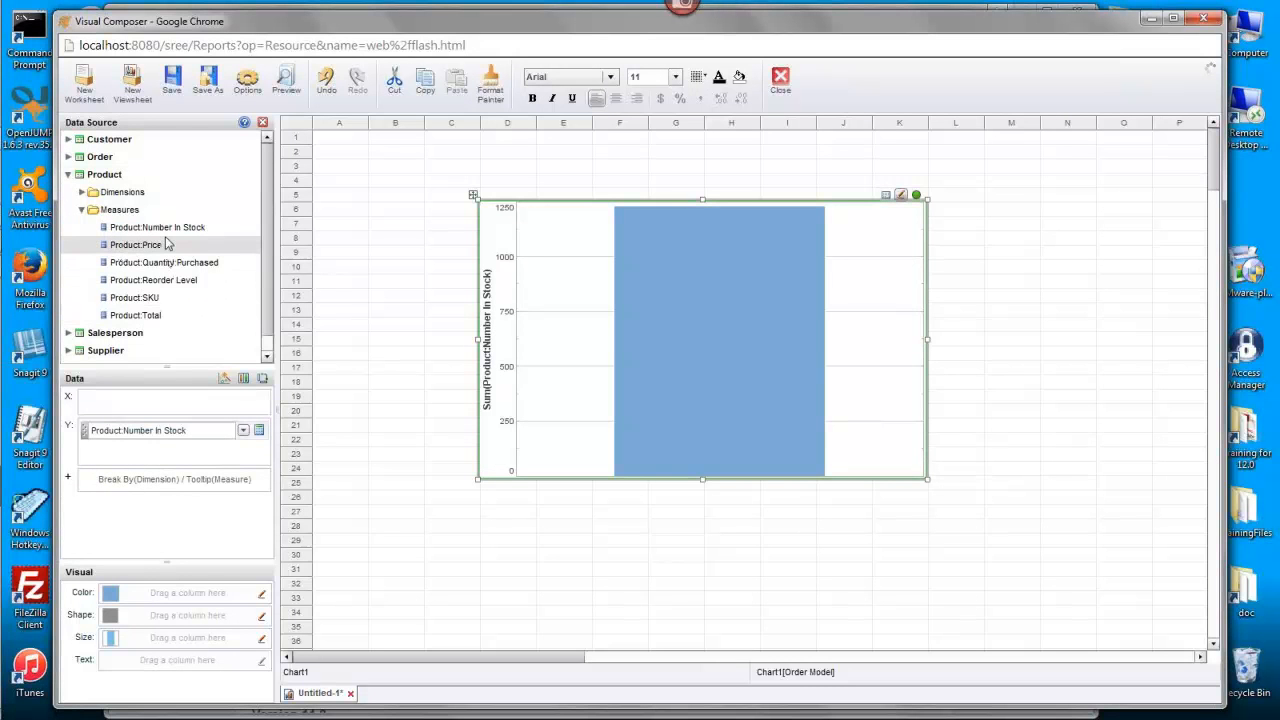
{"action": "left_click", "coordinate": [81, 192]}
{"action": "left_click_drag", "start_coordinate": [137, 245], "coordinate": [120, 404]}
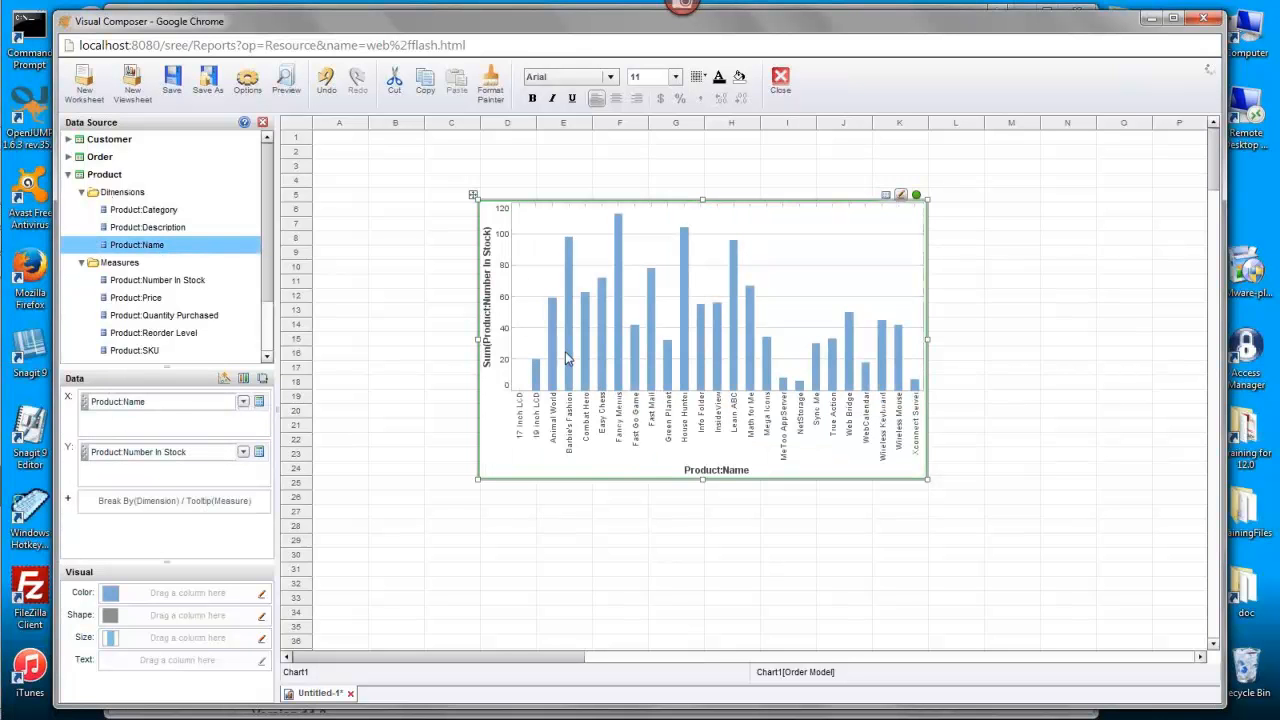
Step: Set the aggregate of the chart's Product:Number In Stock measure to Max
{"action": "left_click", "coordinate": [259, 452]}
{"action": "left_click", "coordinate": [271, 498]}
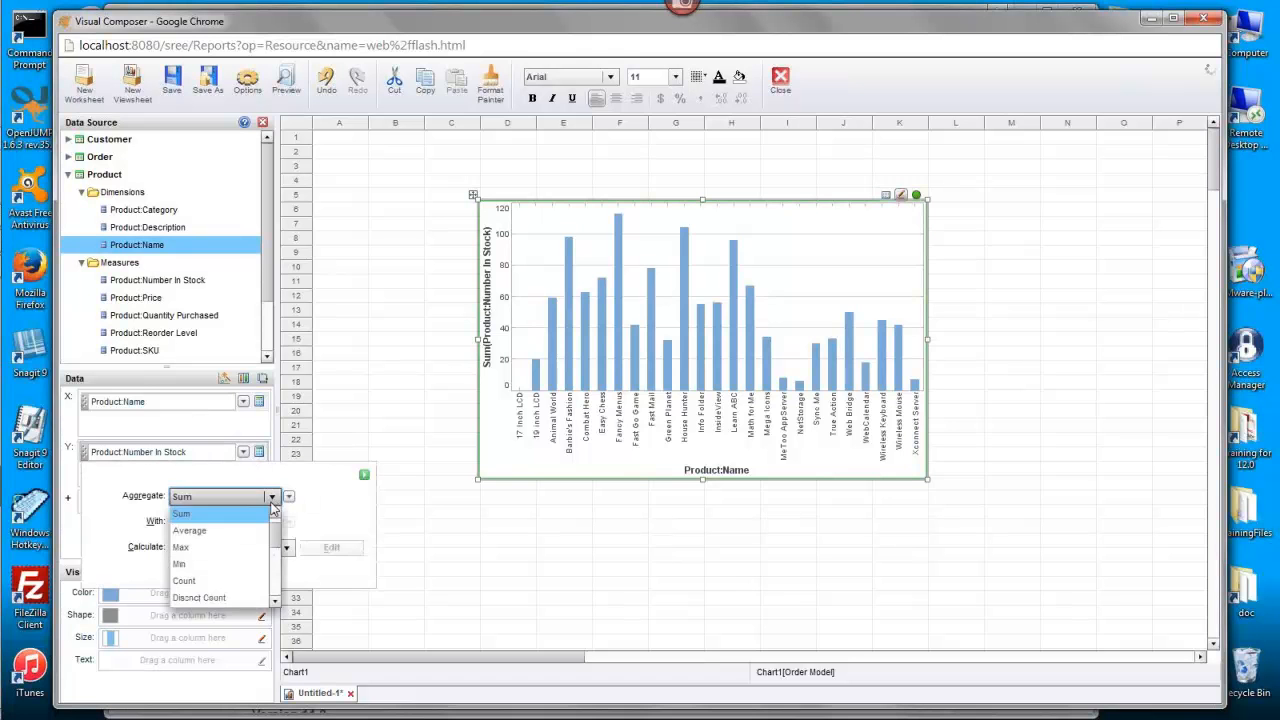
{"action": "left_click", "coordinate": [210, 531]}
{"action": "left_click", "coordinate": [365, 476]}
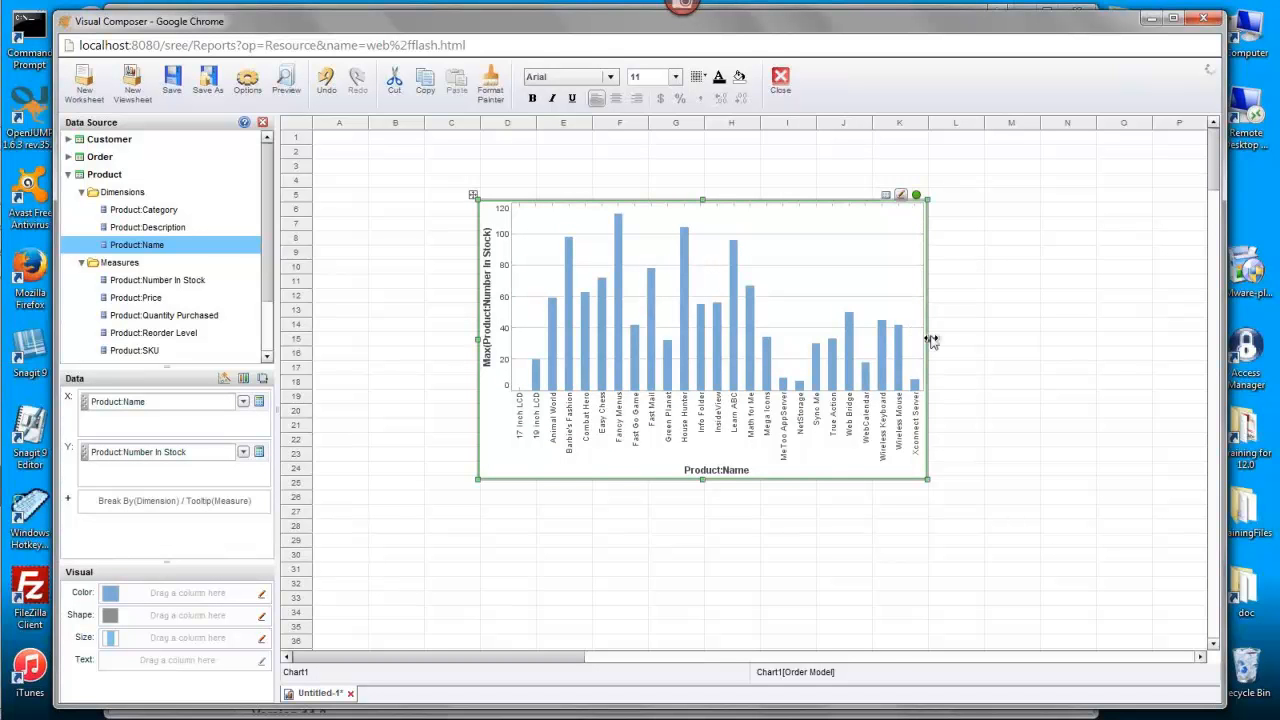
Step: Widen the chart to just past column L and save the viewsheet as inventoryDashboard under Global Viewsheet
{"action": "left_click_drag", "start_coordinate": [930, 341], "coordinate": [996, 341]}
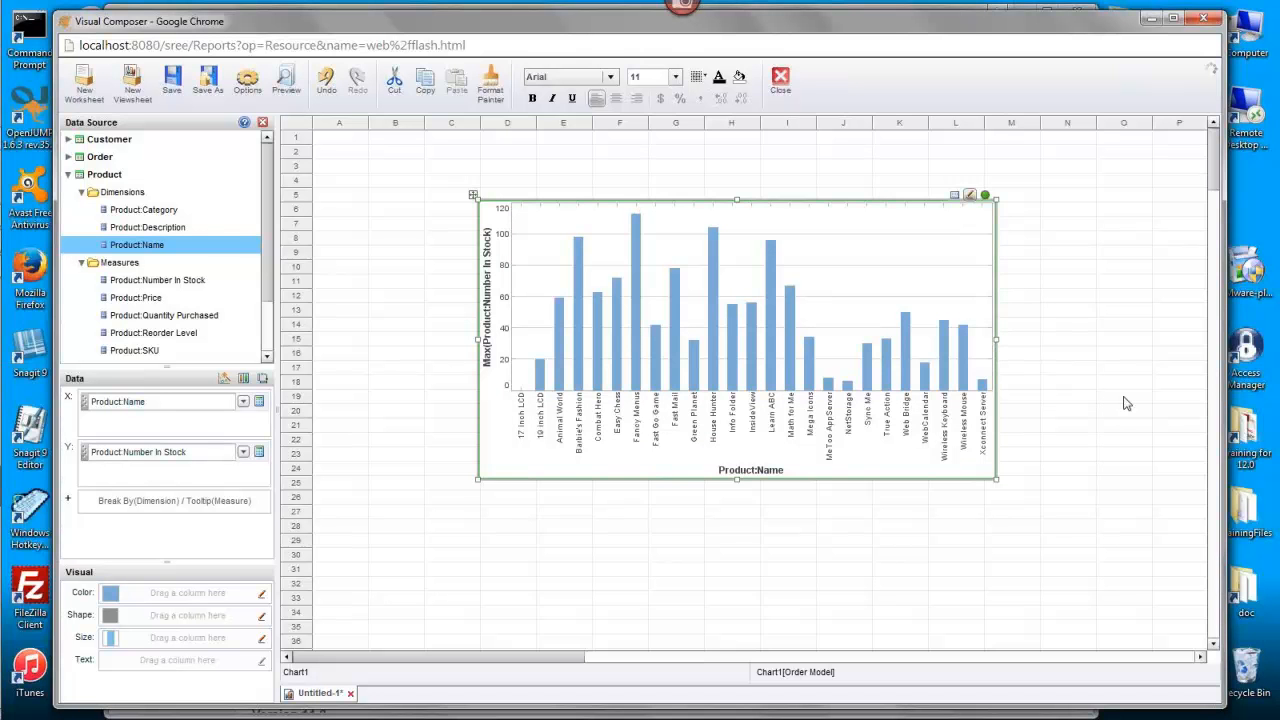
{"action": "left_click", "coordinate": [172, 84]}
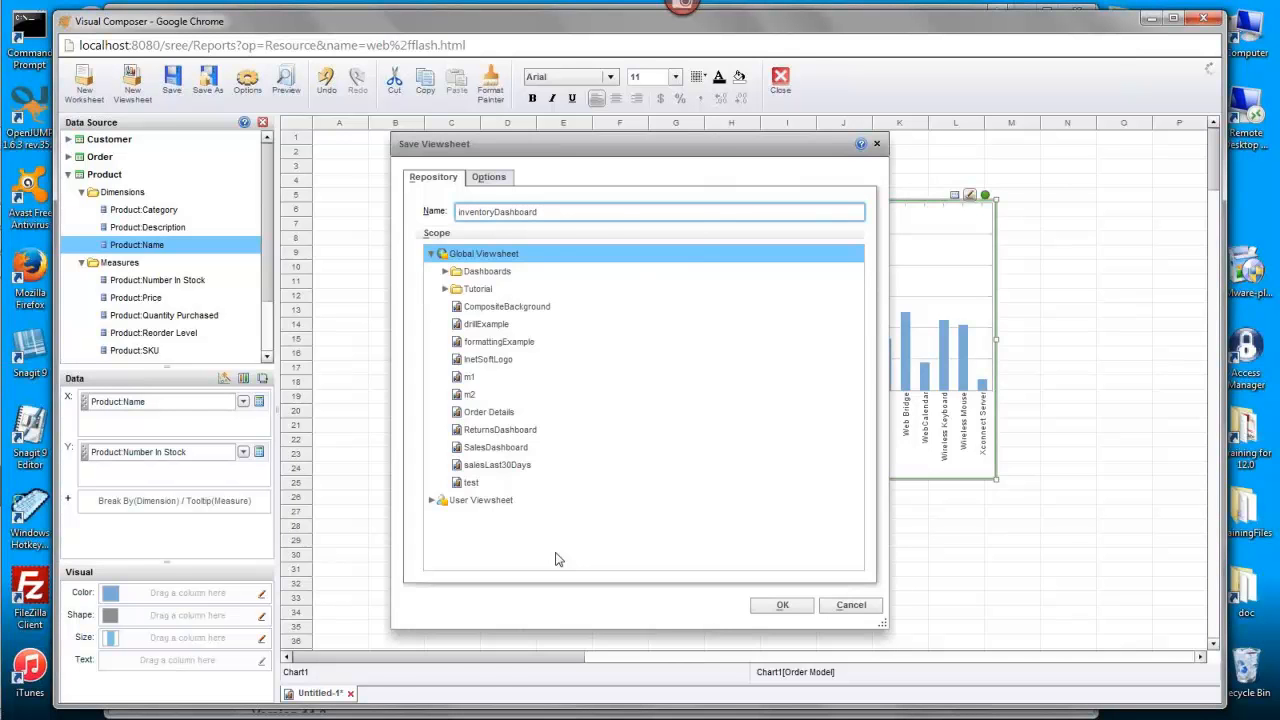
{"action": "key", "text": "Return"}
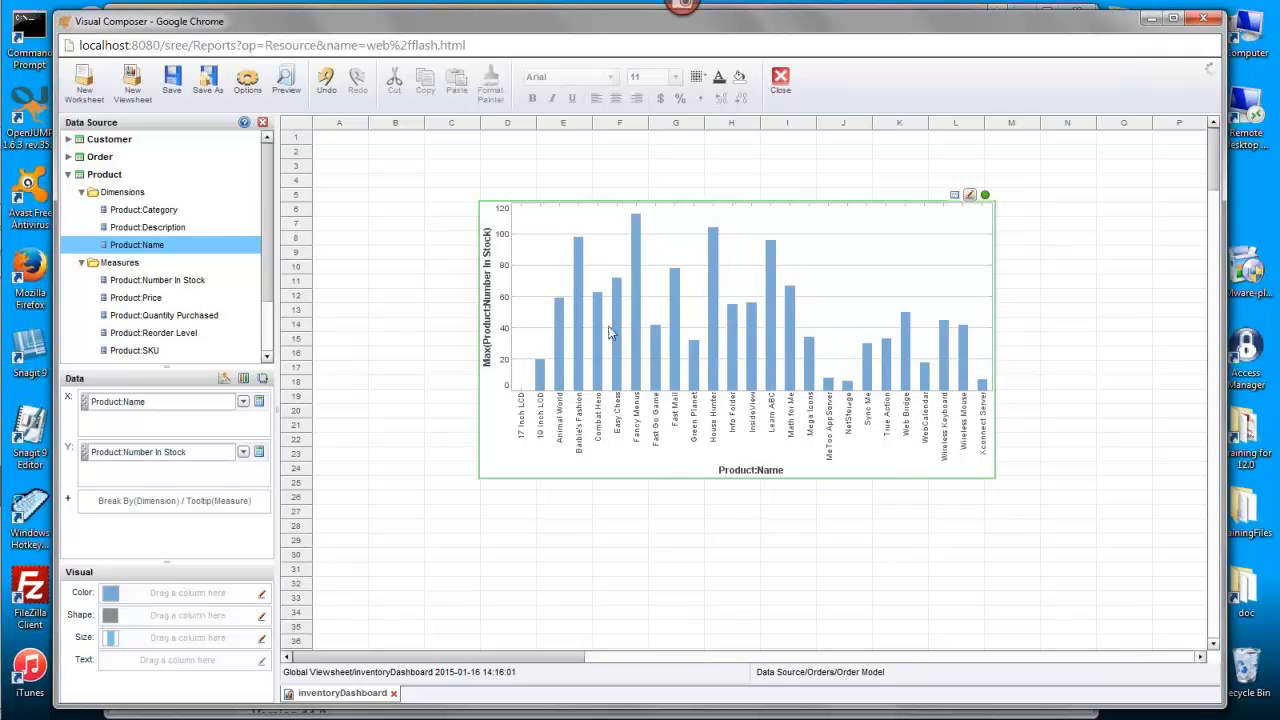
Step: Create a highlight named lessthan15 for the chart's Max(Product:Number In Stock) bars and set its color to red
{"action": "mouse_move", "coordinate": [657, 342]}
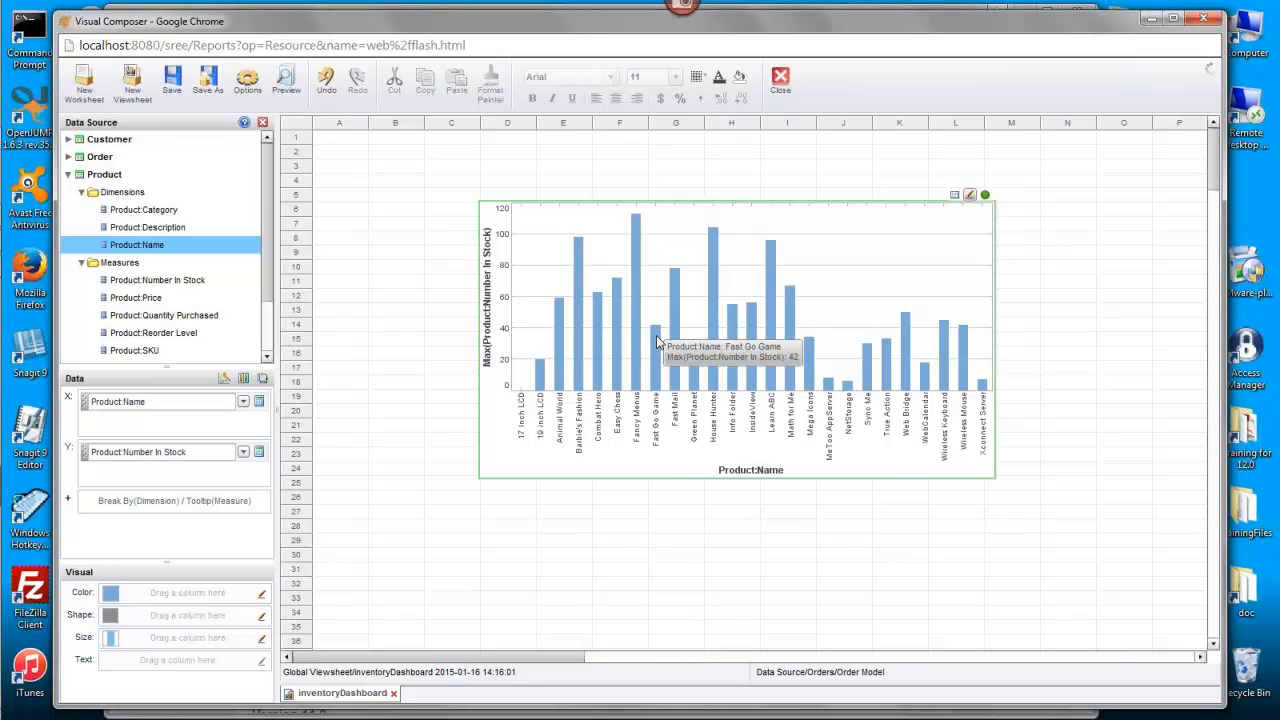
{"action": "left_click", "coordinate": [675, 350]}
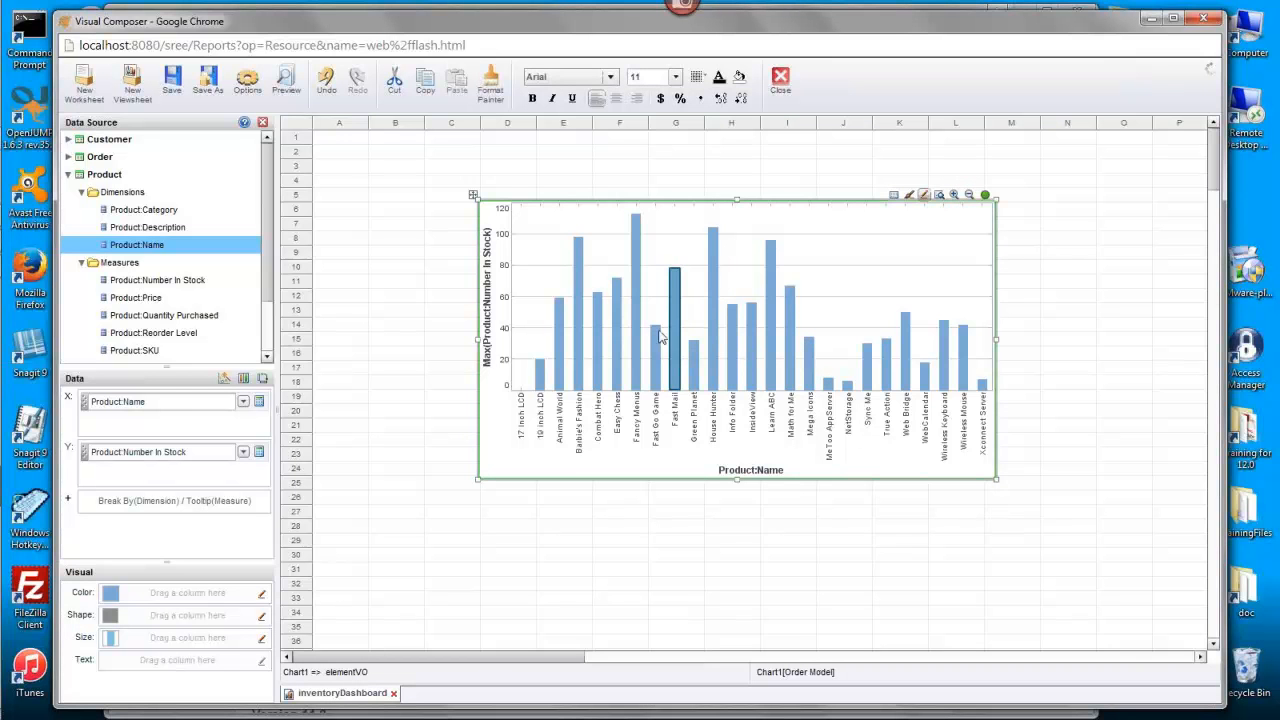
{"action": "mouse_move", "coordinate": [678, 343]}
{"action": "right_click", "coordinate": [675, 303]}
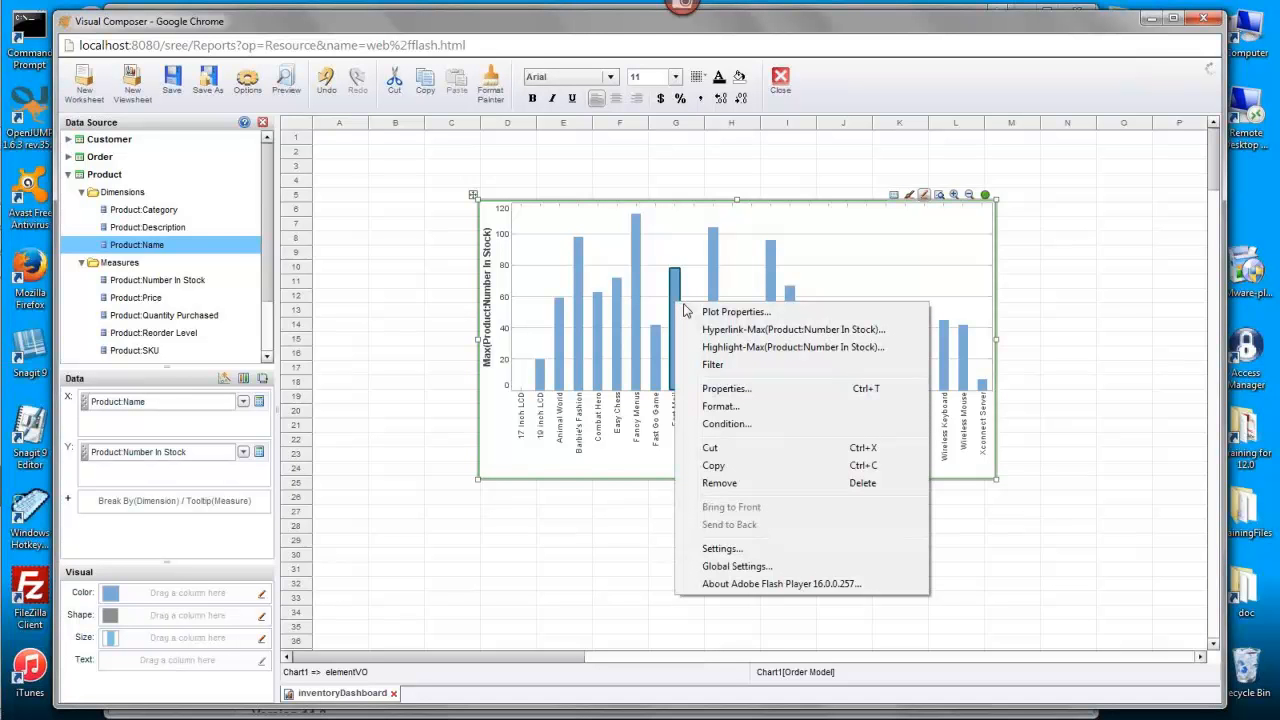
{"action": "left_click", "coordinate": [756, 348]}
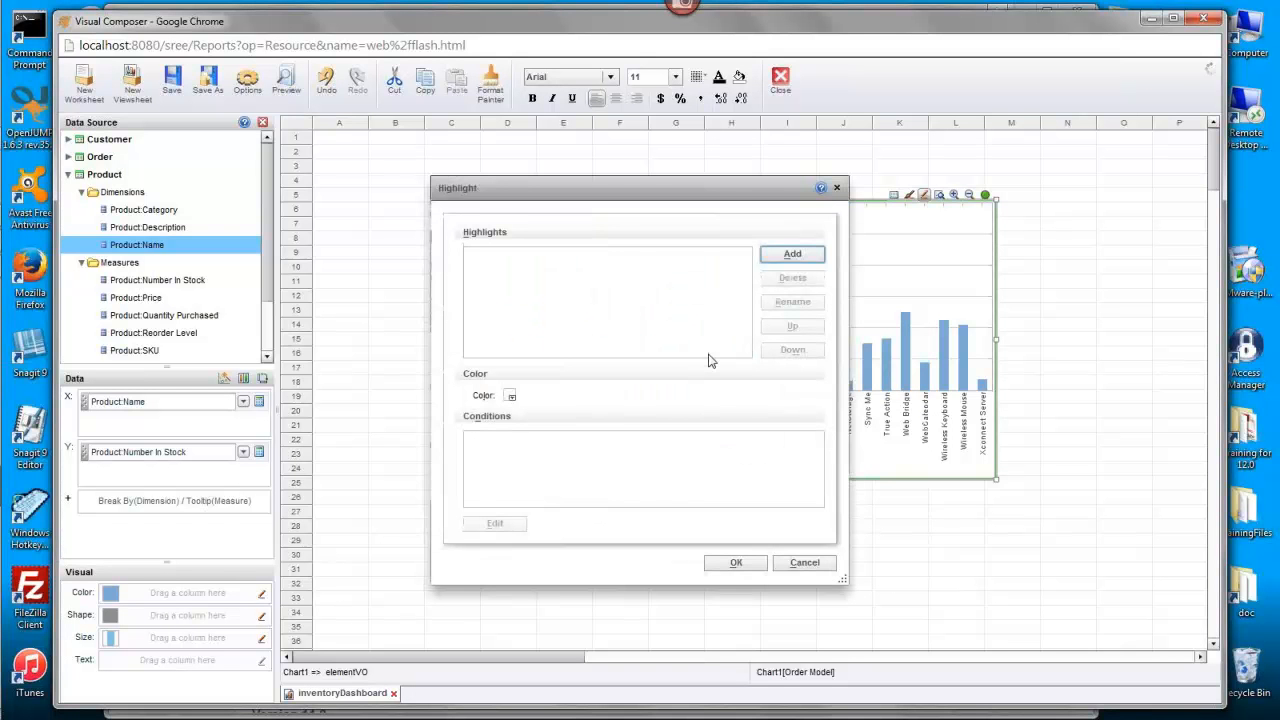
{"action": "left_click", "coordinate": [781, 262]}
{"action": "key", "text": "BackSpace"}
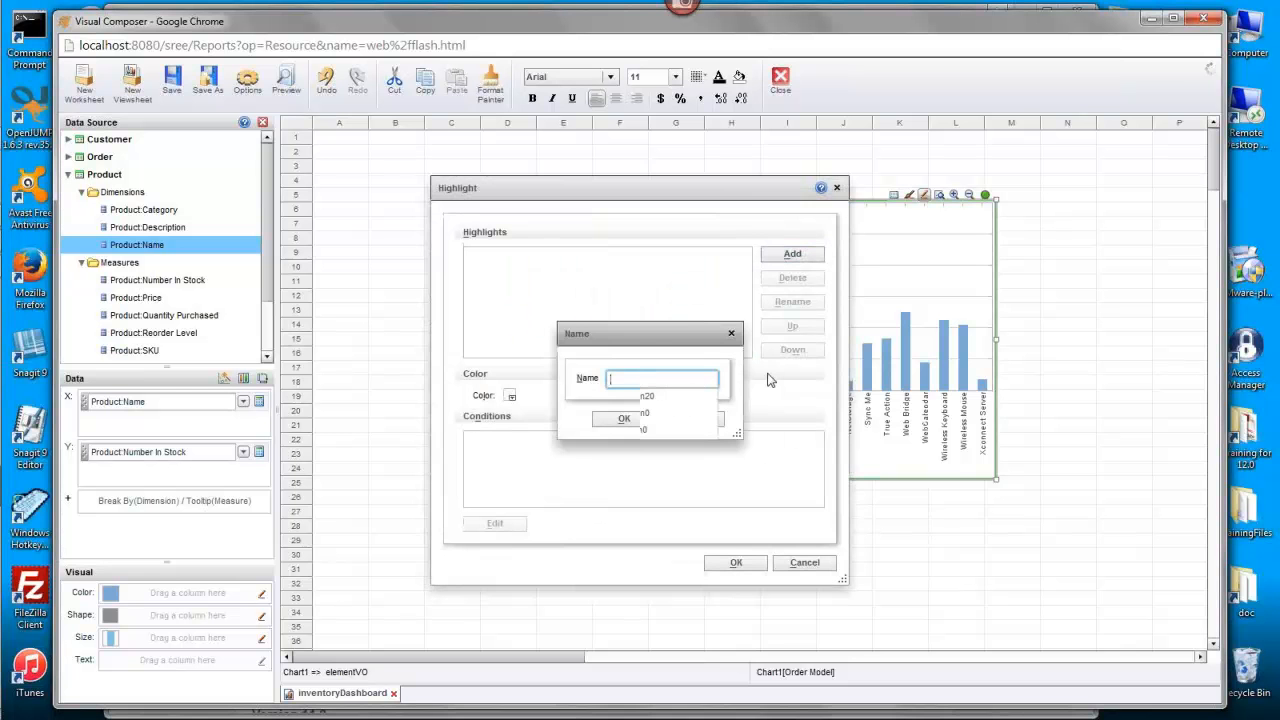
{"action": "type", "text": "lessthan"}
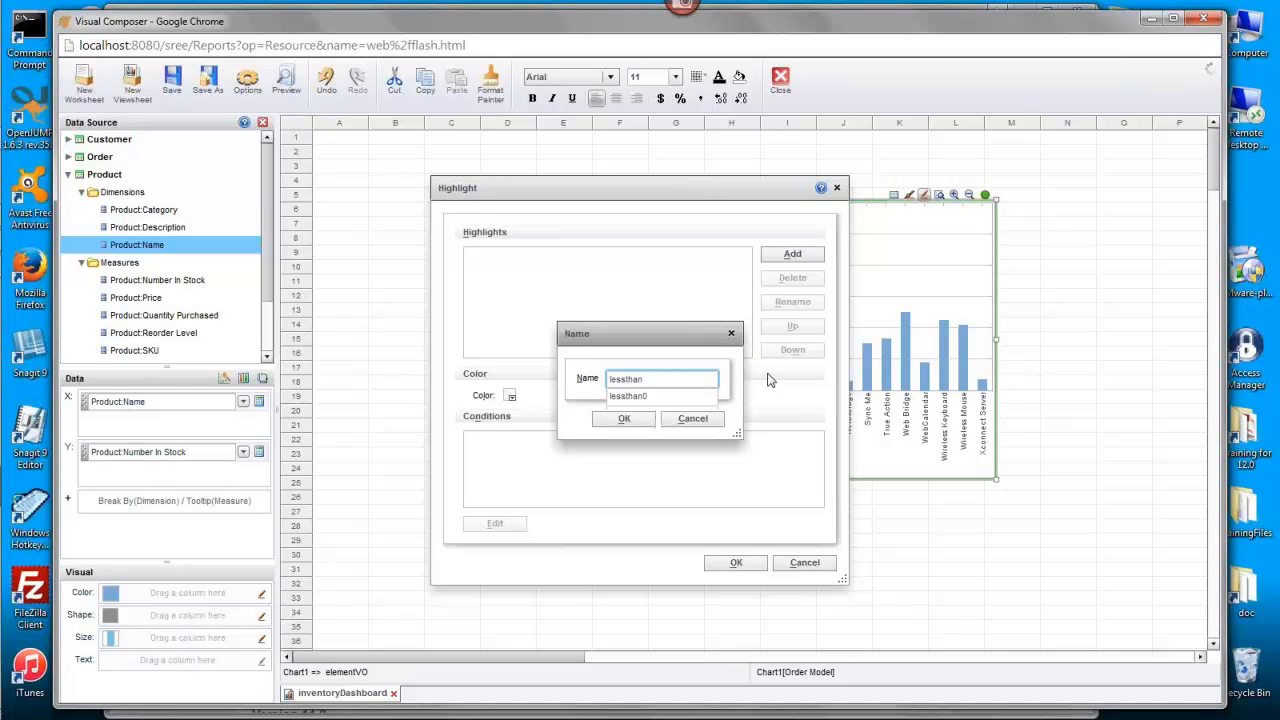
{"action": "type", "text": "15"}
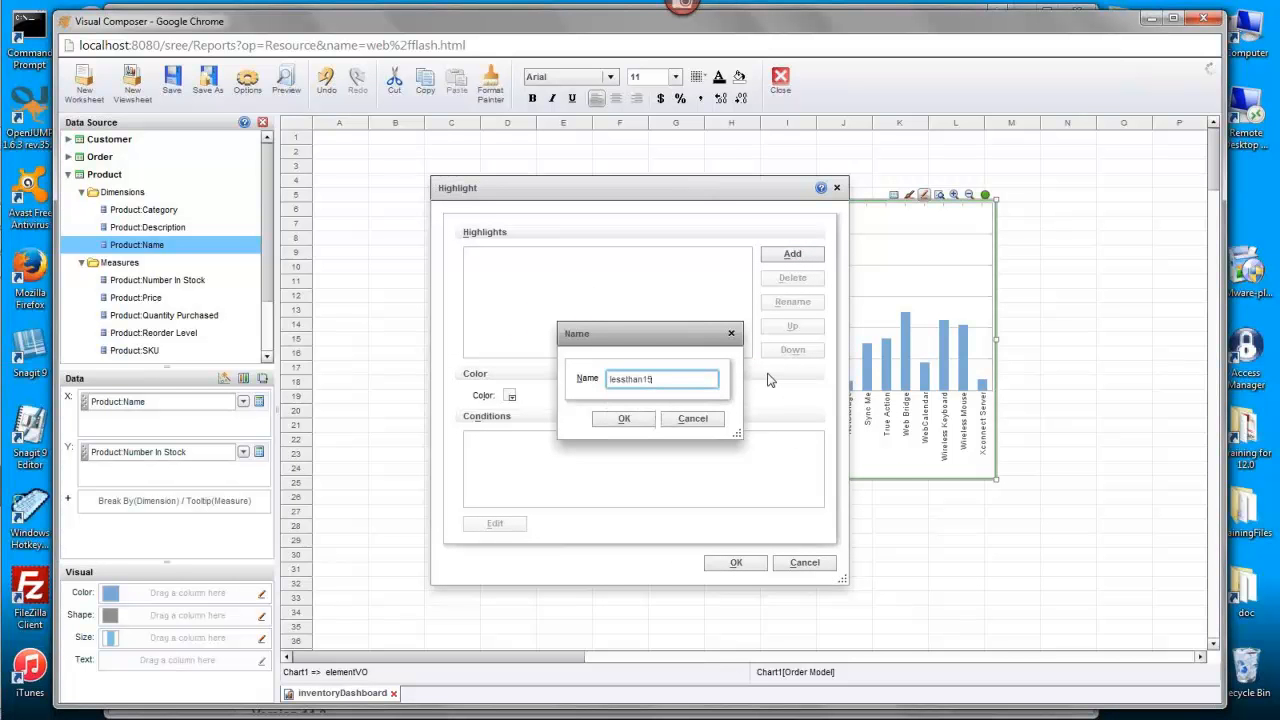
{"action": "left_click", "coordinate": [624, 419]}
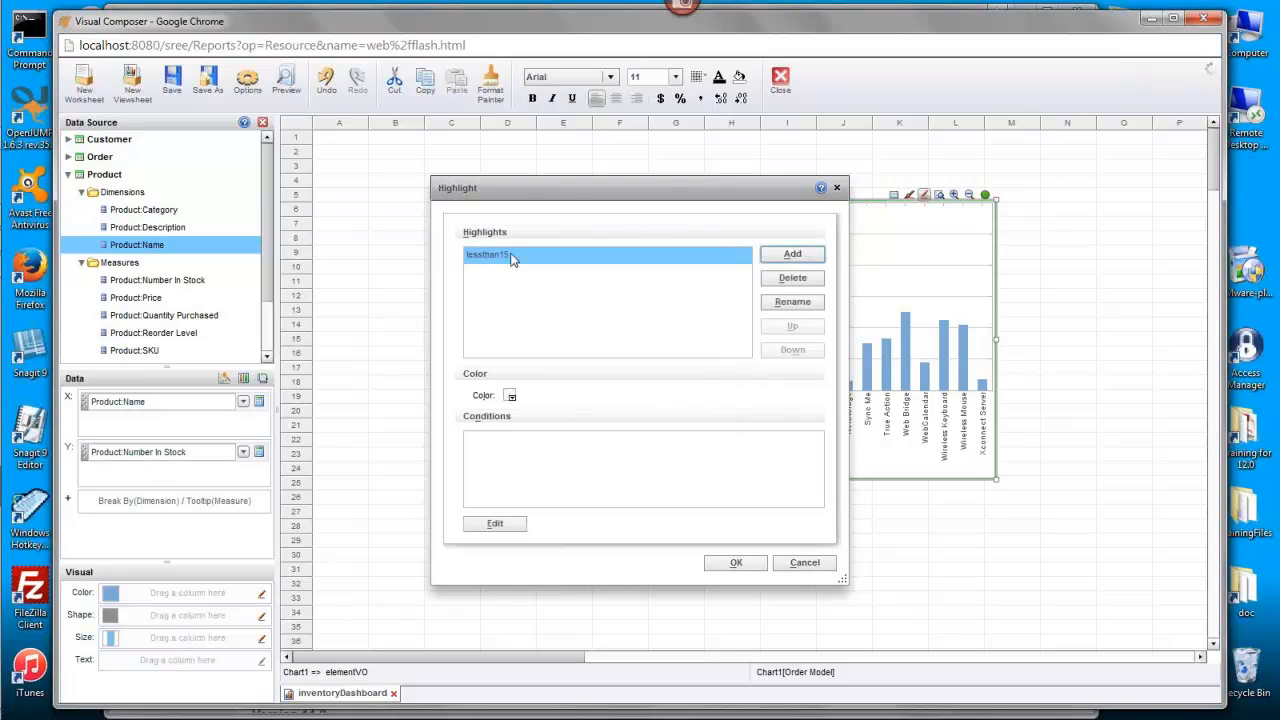
{"action": "left_click", "coordinate": [511, 398]}
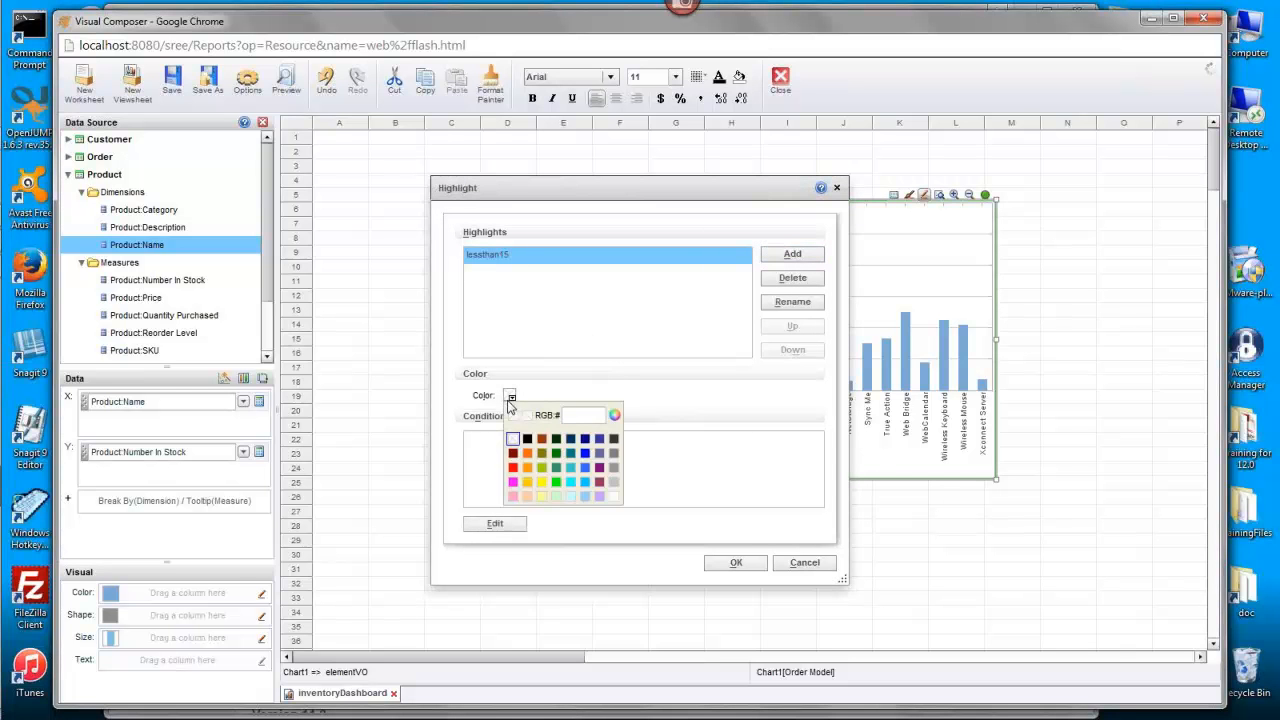
{"action": "left_click", "coordinate": [510, 475]}
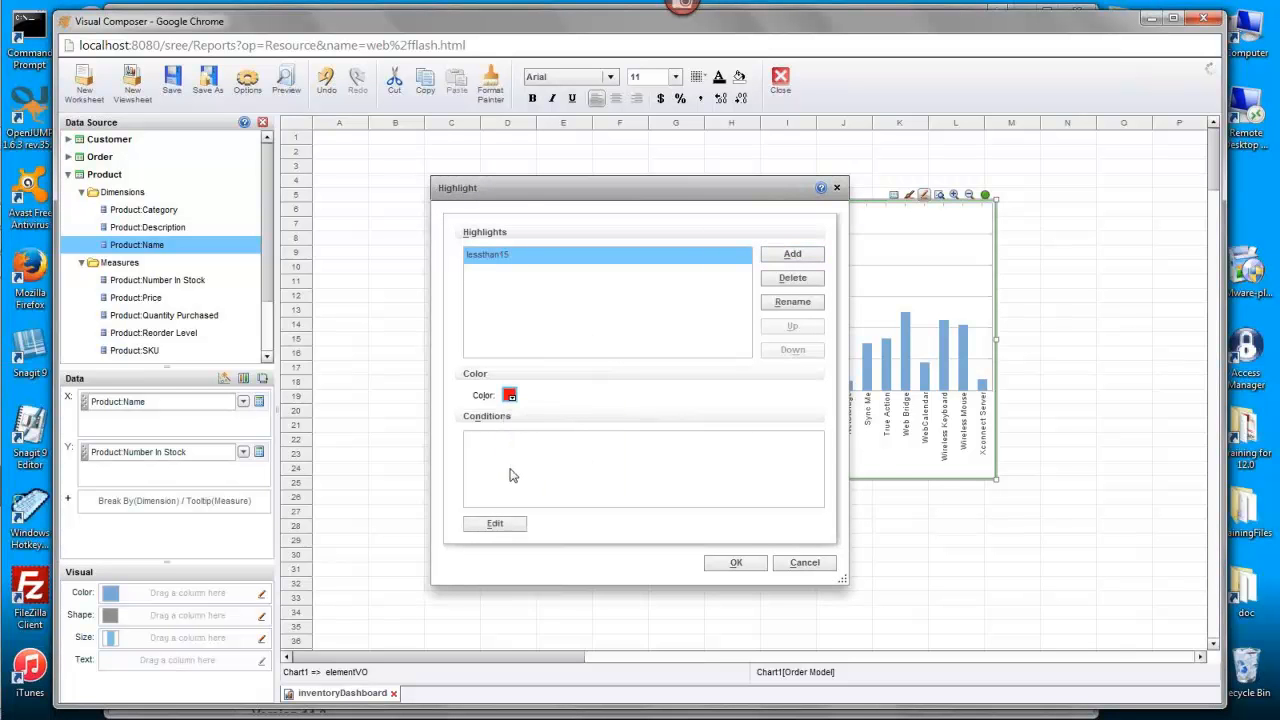
Step: Append a condition to the lessthan15 highlight requiring Max(Product:Number In Stock) to be less than 15
{"action": "left_click", "coordinate": [495, 523]}
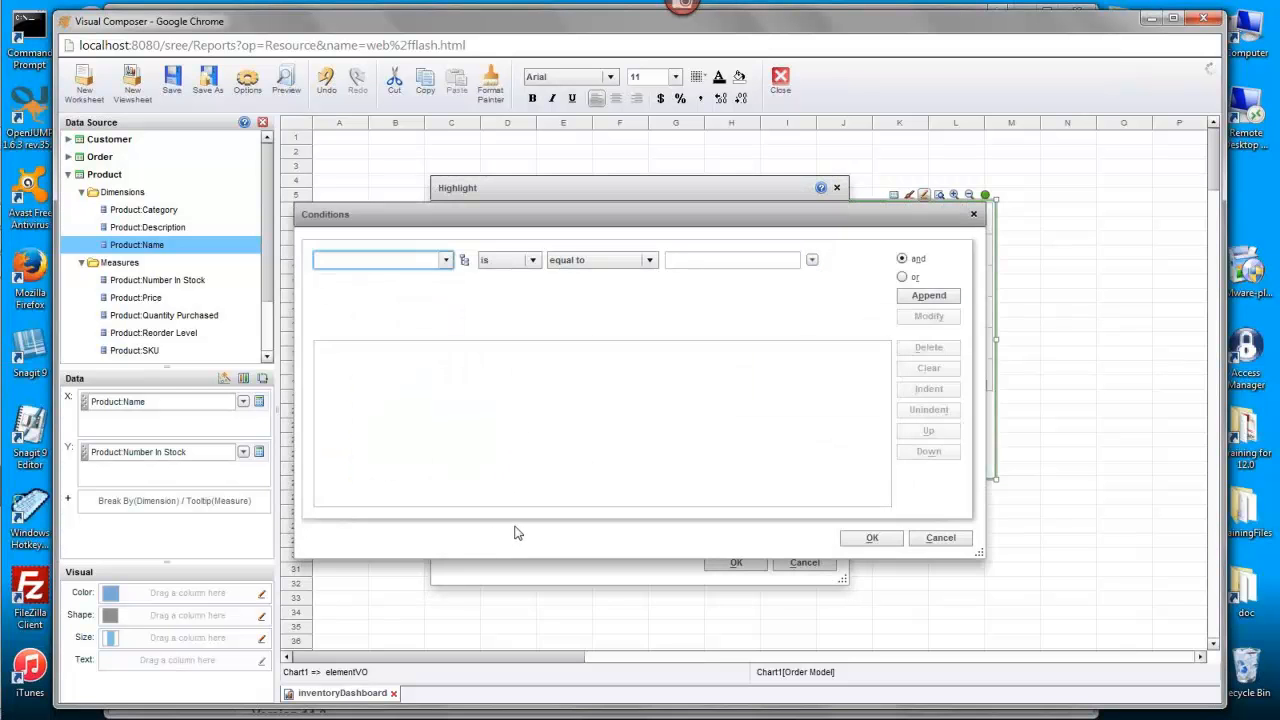
{"action": "left_click", "coordinate": [446, 260]}
{"action": "left_click", "coordinate": [421, 278]}
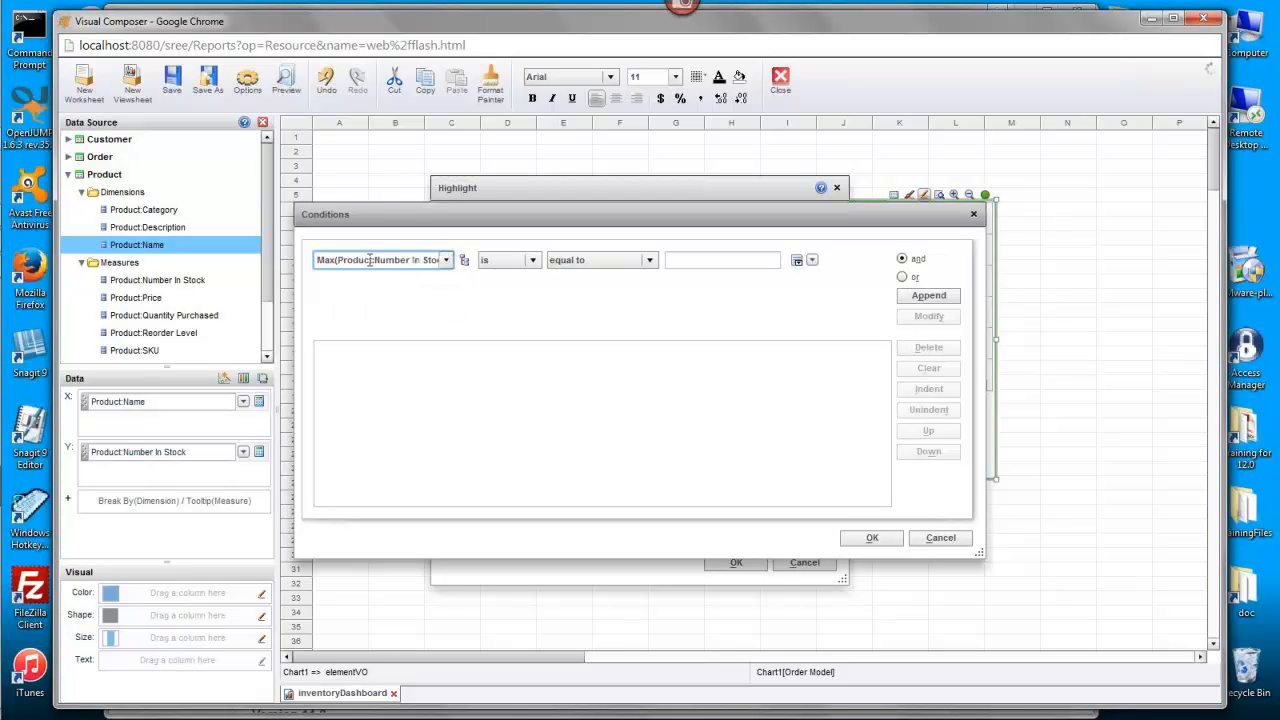
{"action": "left_click", "coordinate": [590, 262]}
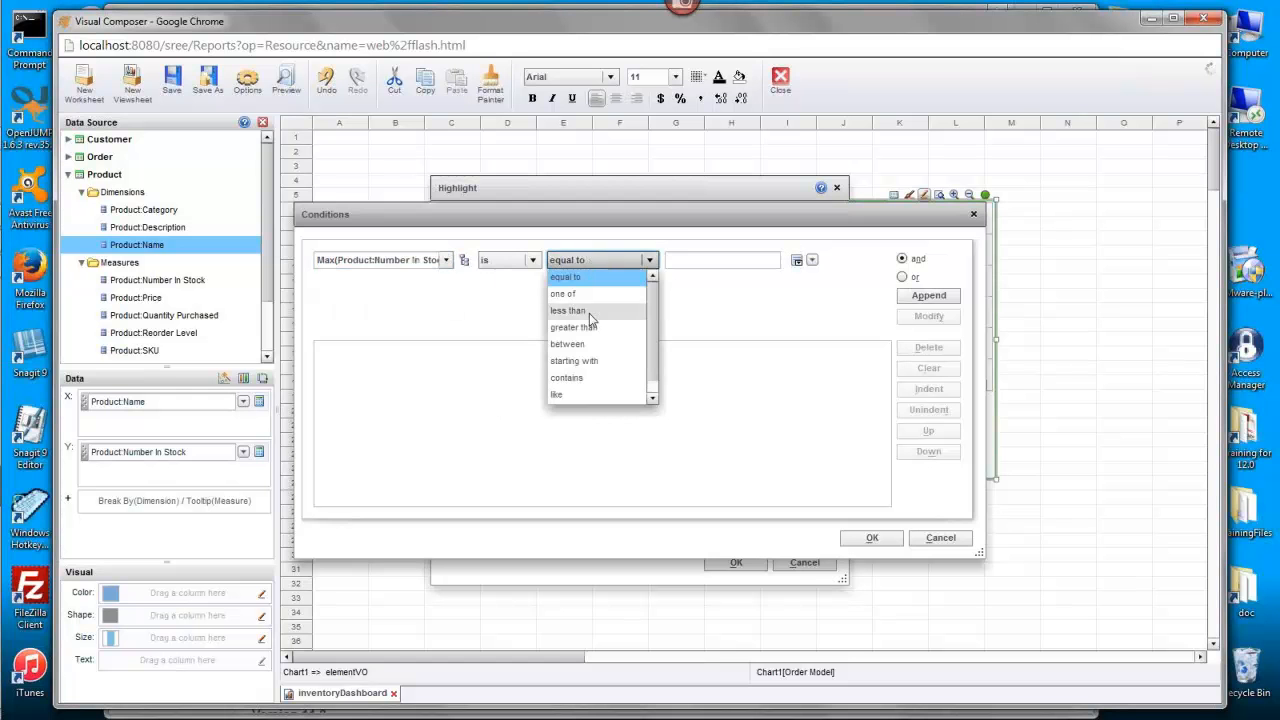
{"action": "left_click", "coordinate": [589, 313]}
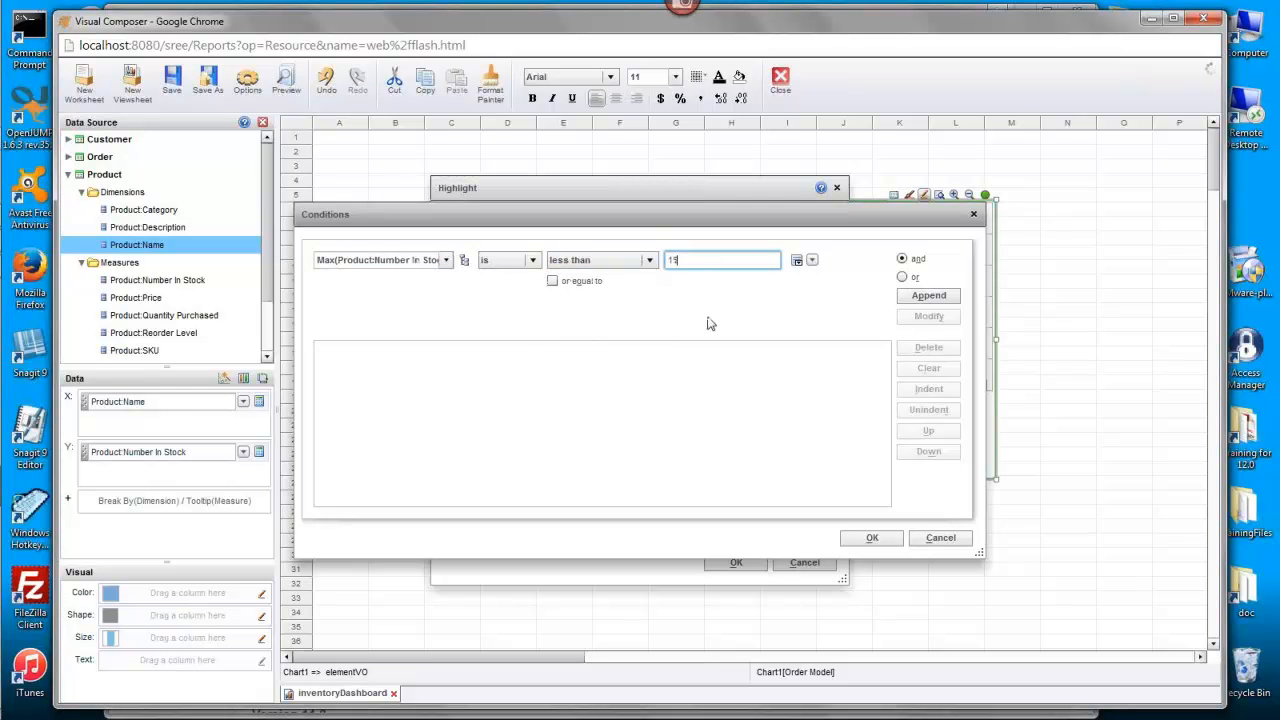
{"action": "type", "text": "15"}
{"action": "left_click", "coordinate": [928, 296]}
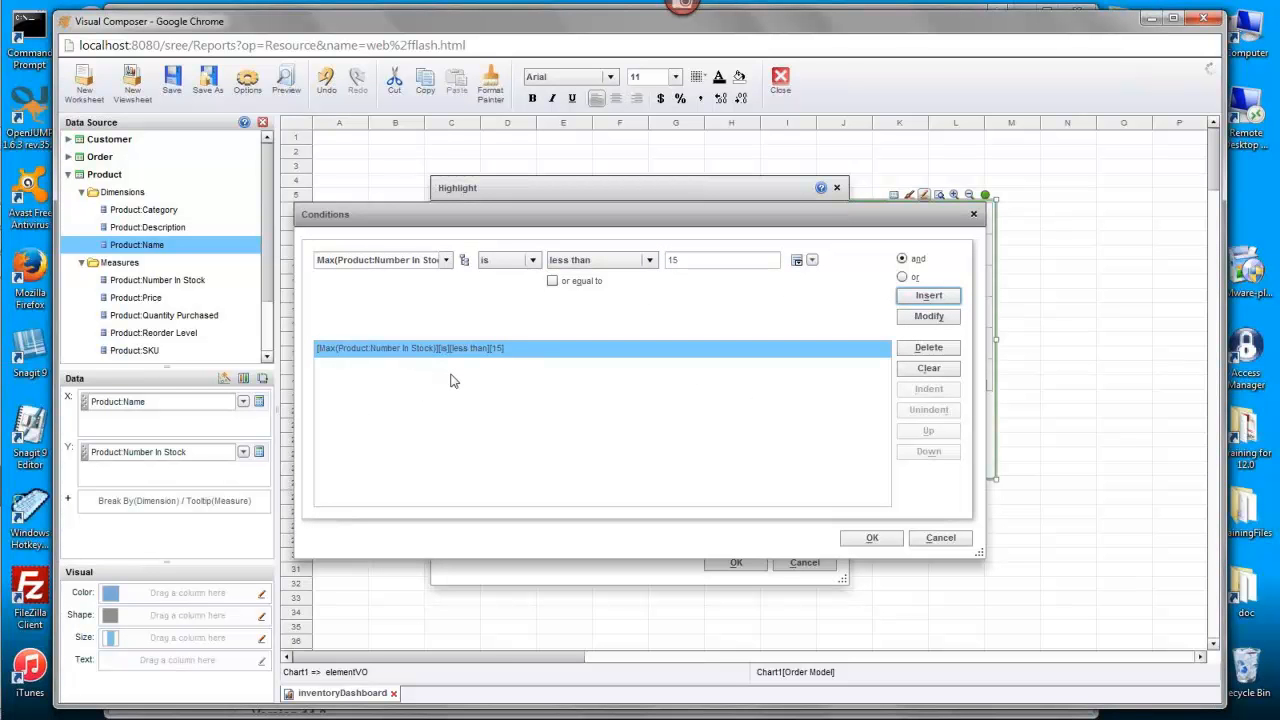
Step: Apply the lessthan15 highlight with its condition to the chart and save the inventoryDashboard viewsheet
{"action": "left_click", "coordinate": [872, 538]}
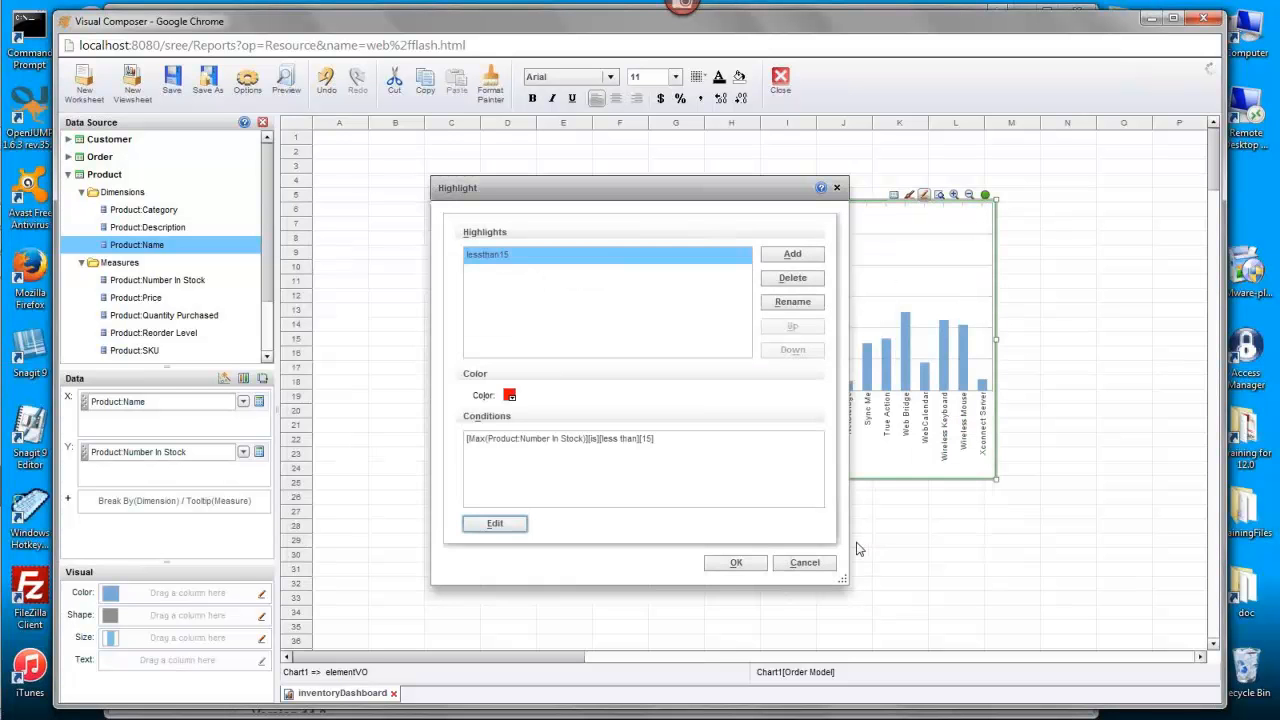
{"action": "left_click", "coordinate": [736, 563]}
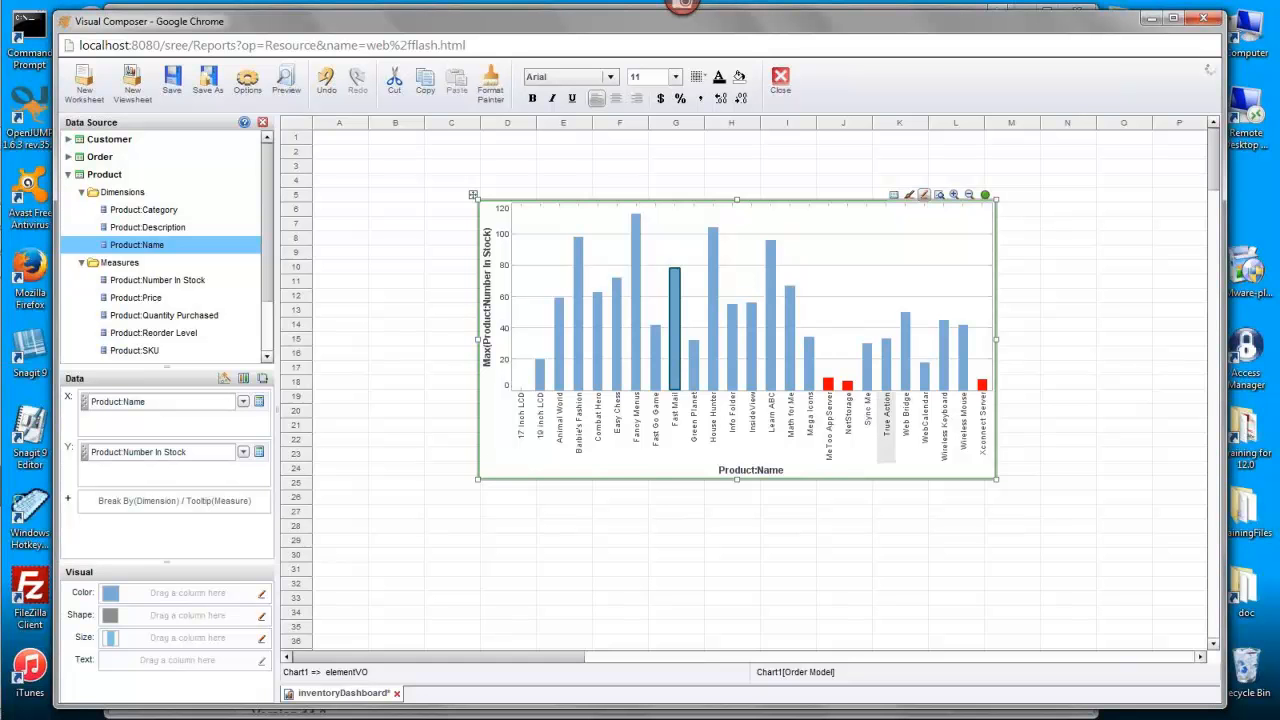
{"action": "mouse_move", "coordinate": [828, 392]}
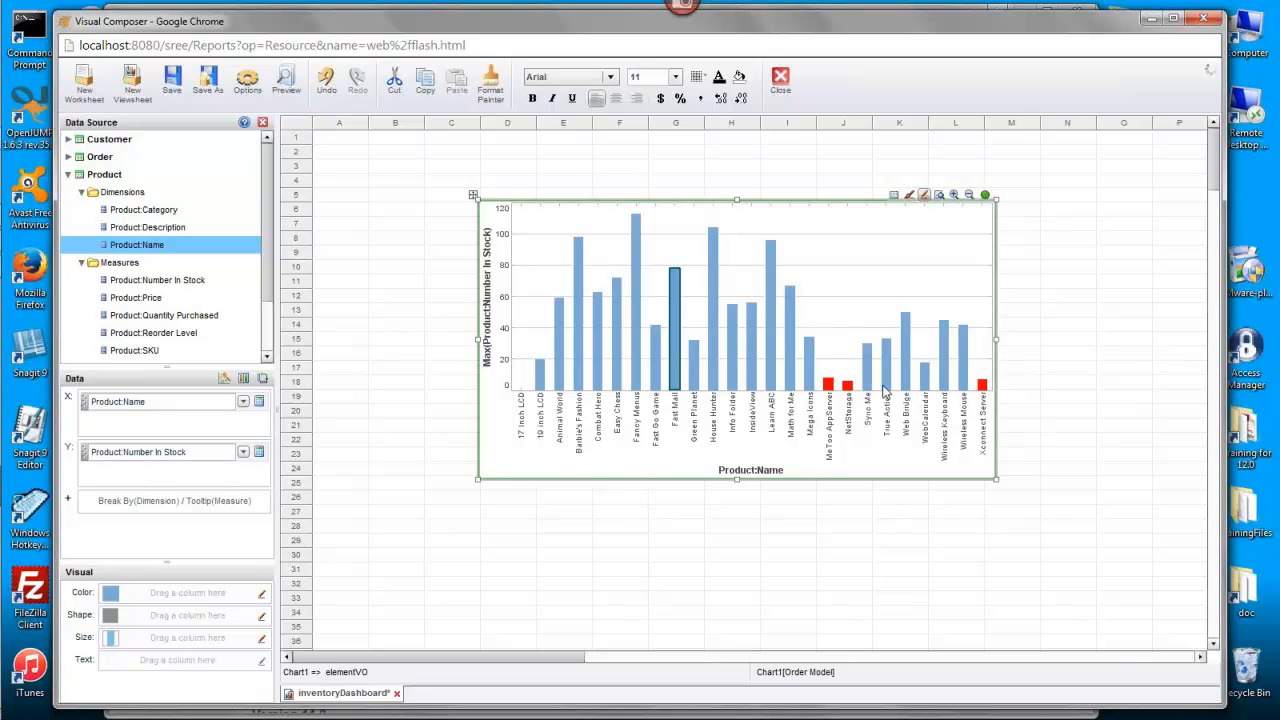
{"action": "mouse_move", "coordinate": [982, 390]}
{"action": "left_click", "coordinate": [172, 80]}
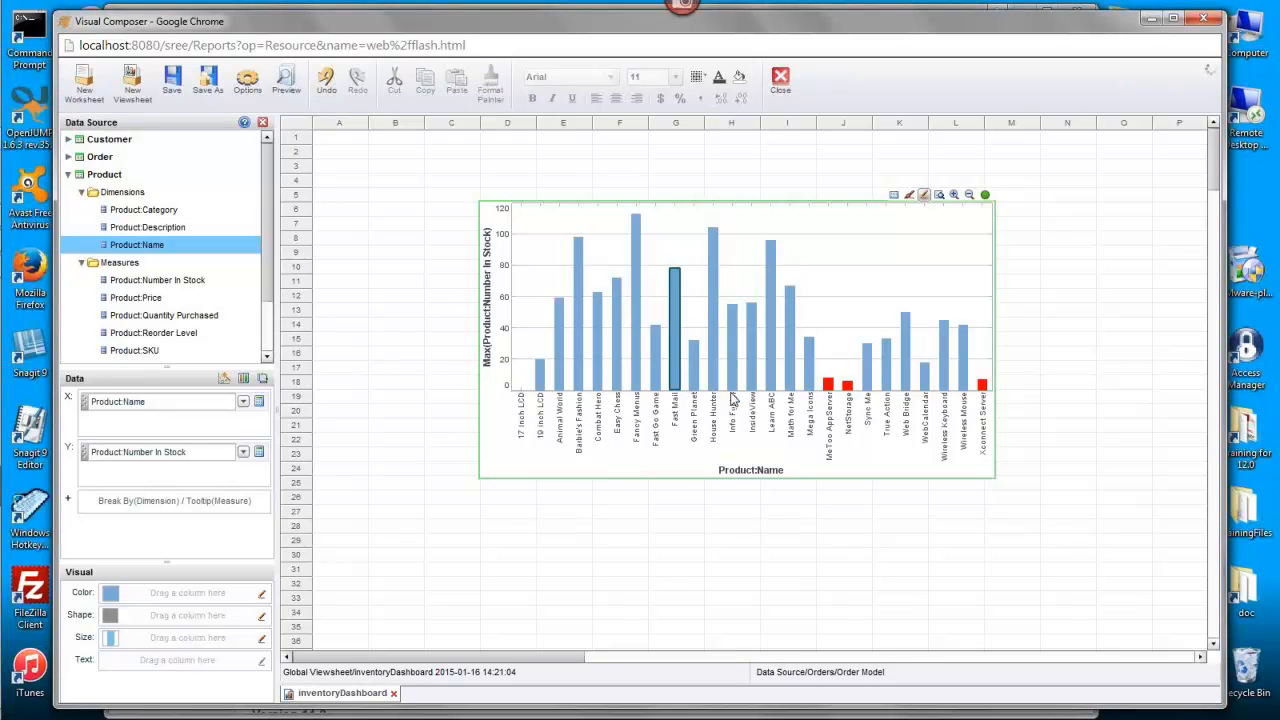
Step: Switch to the InetSoft portal in the other browser window and open inventoryDashboard from the report repository
{"action": "mouse_move", "coordinate": [15, 183]}
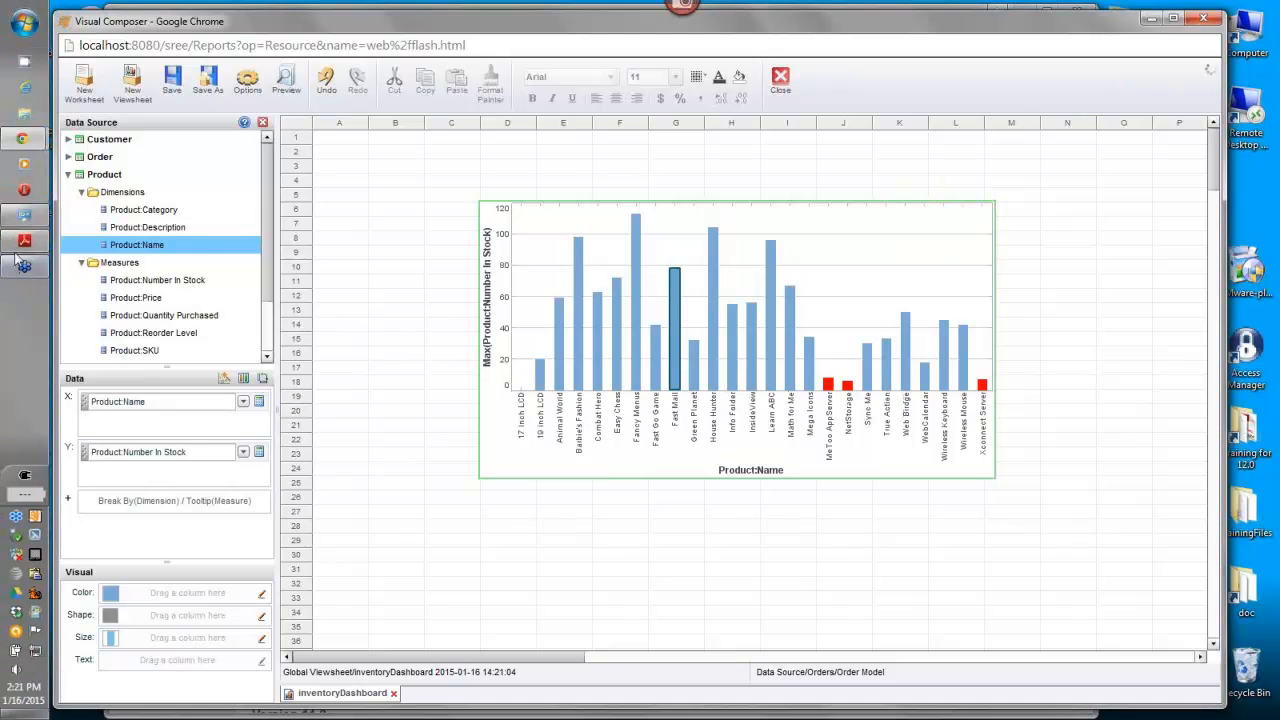
{"action": "mouse_move", "coordinate": [22, 138]}
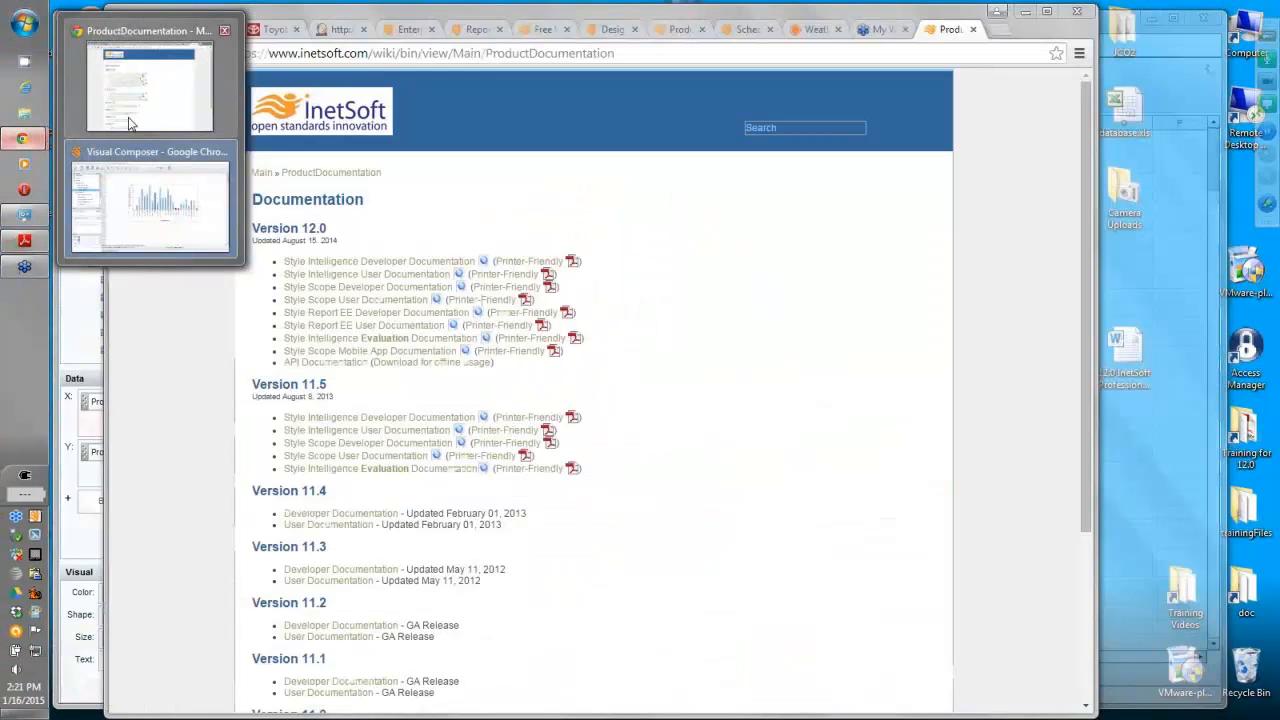
{"action": "left_click", "coordinate": [150, 60]}
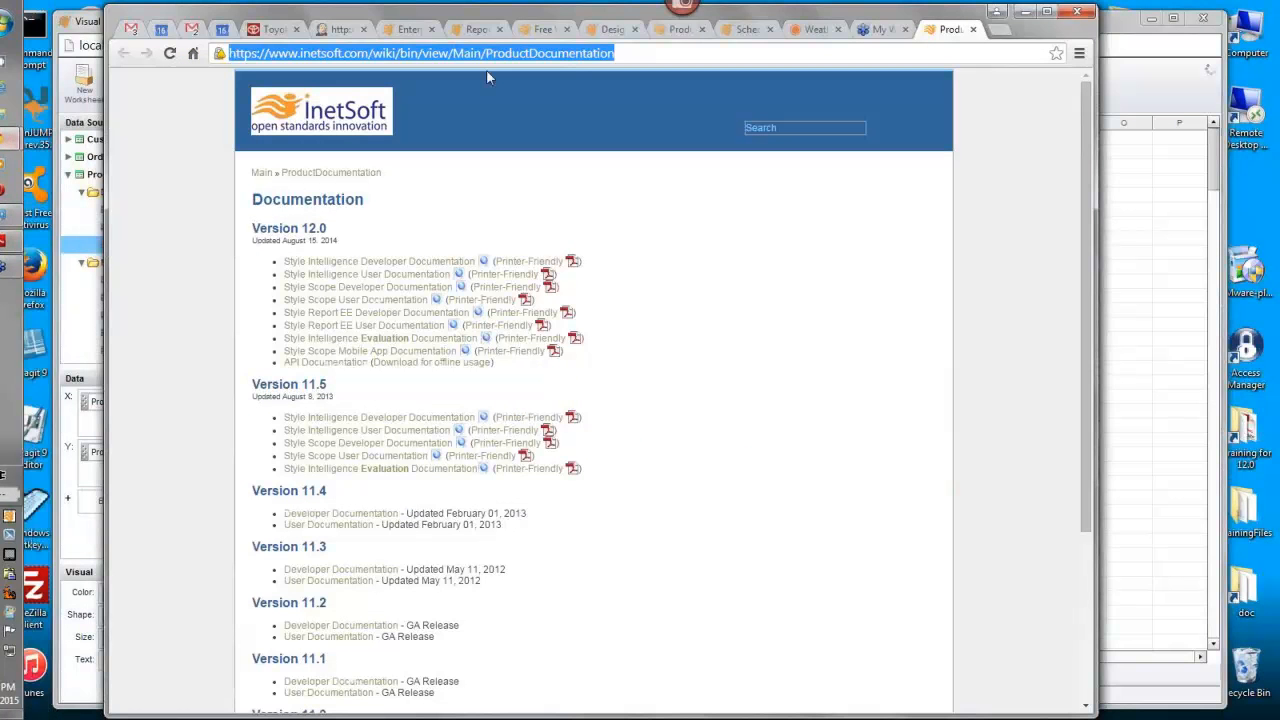
{"action": "left_click", "coordinate": [714, 33]}
{"action": "left_click", "coordinate": [426, 88]}
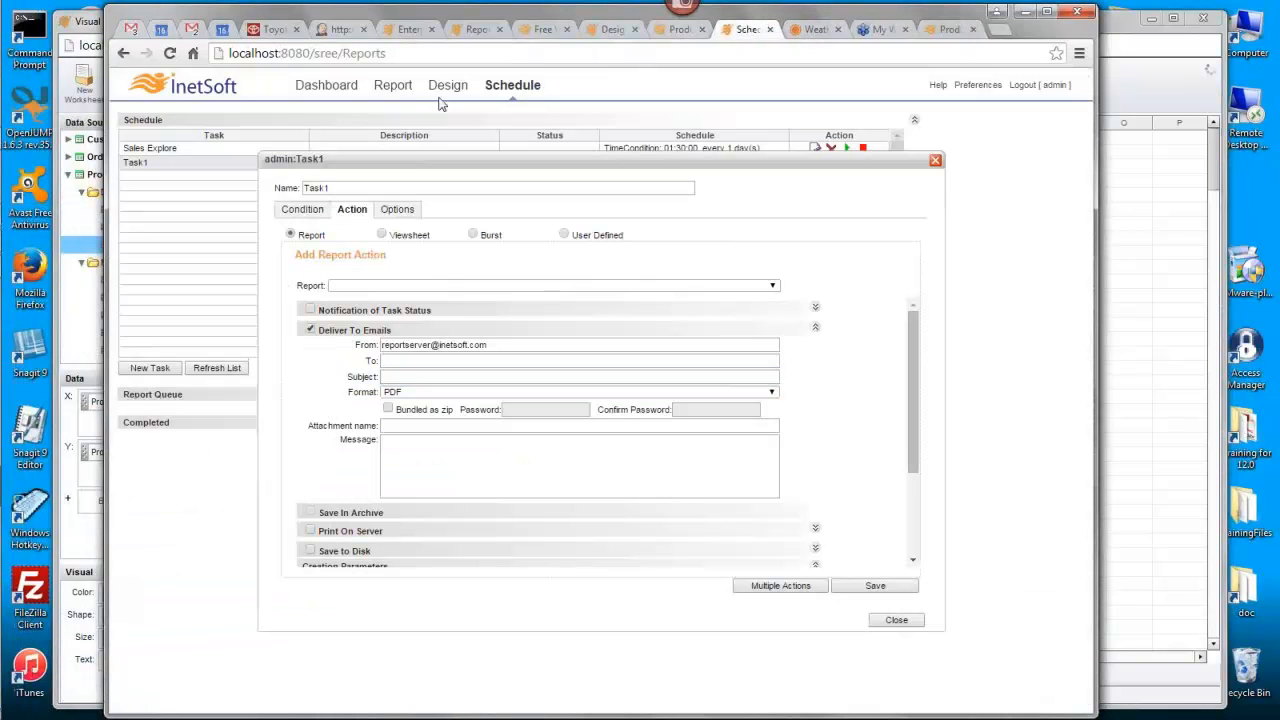
{"action": "left_click", "coordinate": [383, 90]}
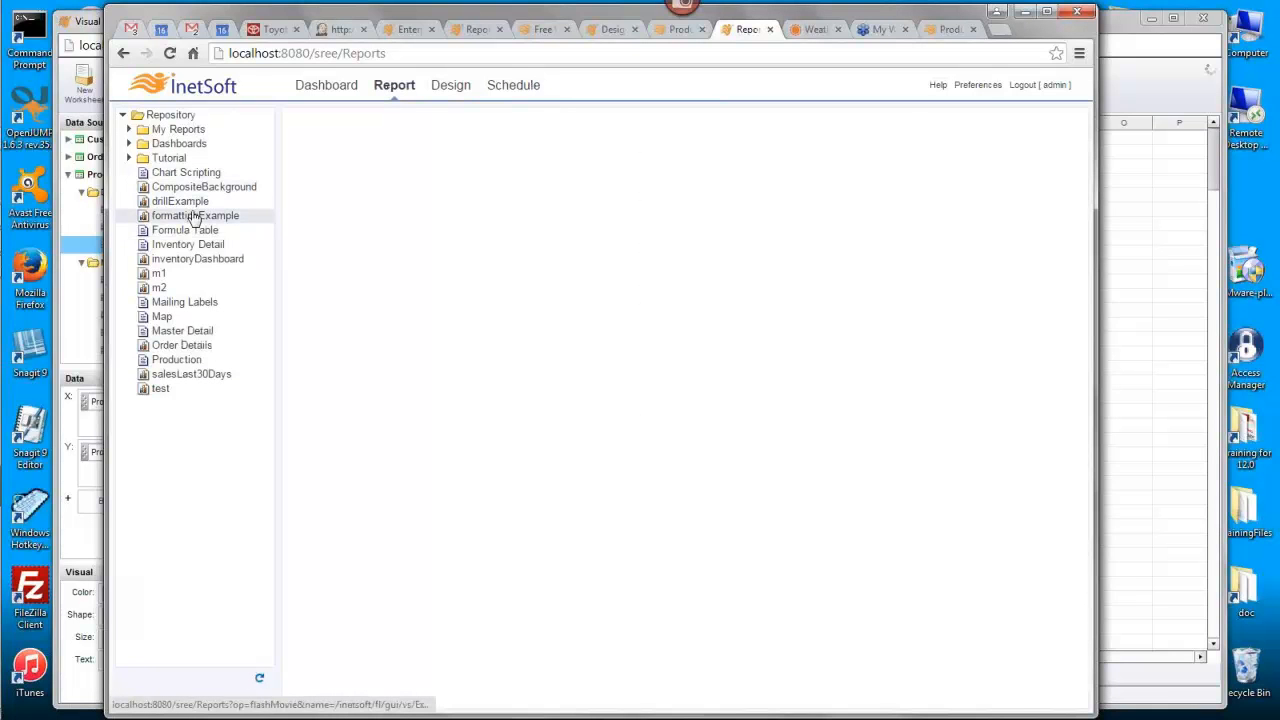
{"action": "left_click", "coordinate": [232, 259]}
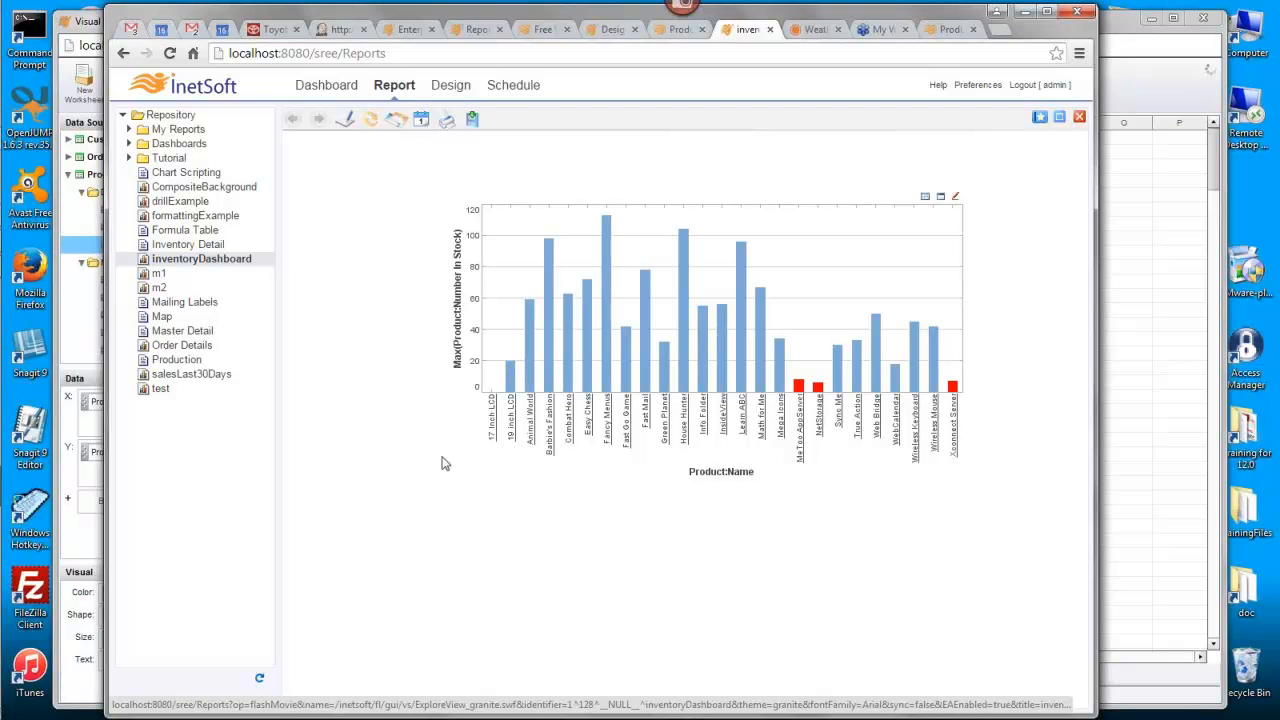
Step: Create a new scheduled task and give it a viewsheet action that uses inventoryDashboard
{"action": "left_click", "coordinate": [510, 87]}
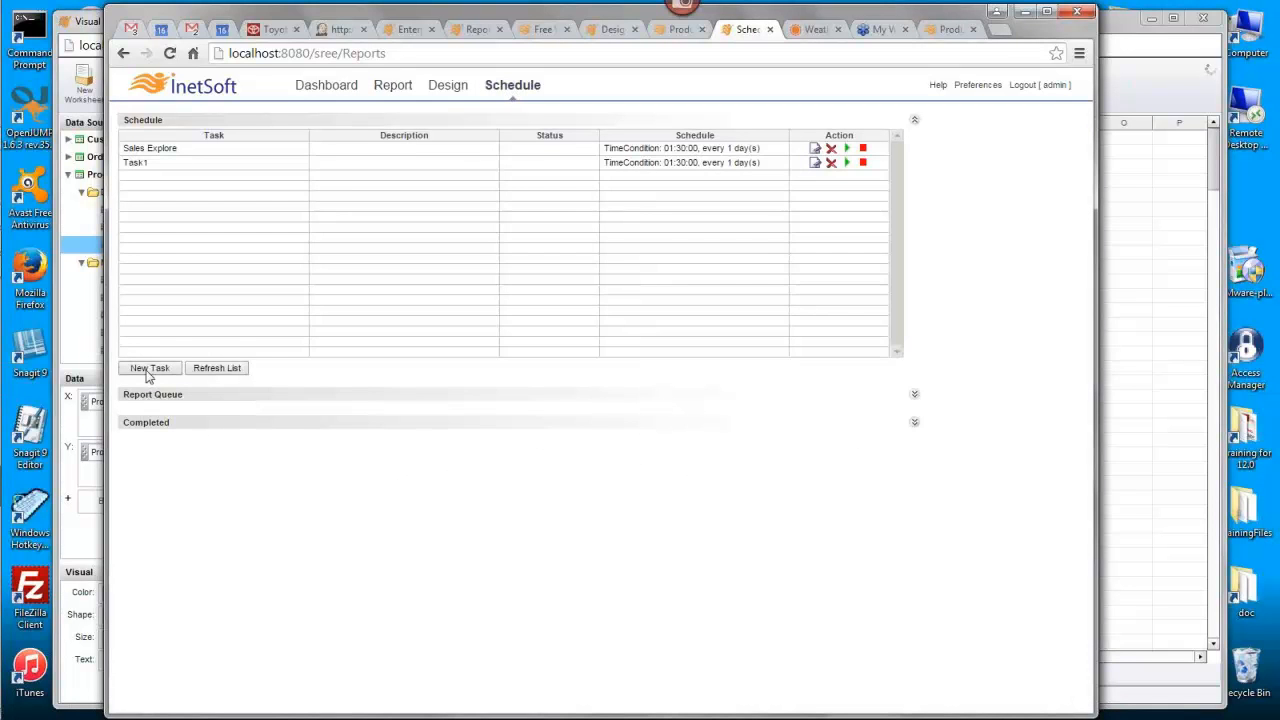
{"action": "left_click", "coordinate": [149, 368]}
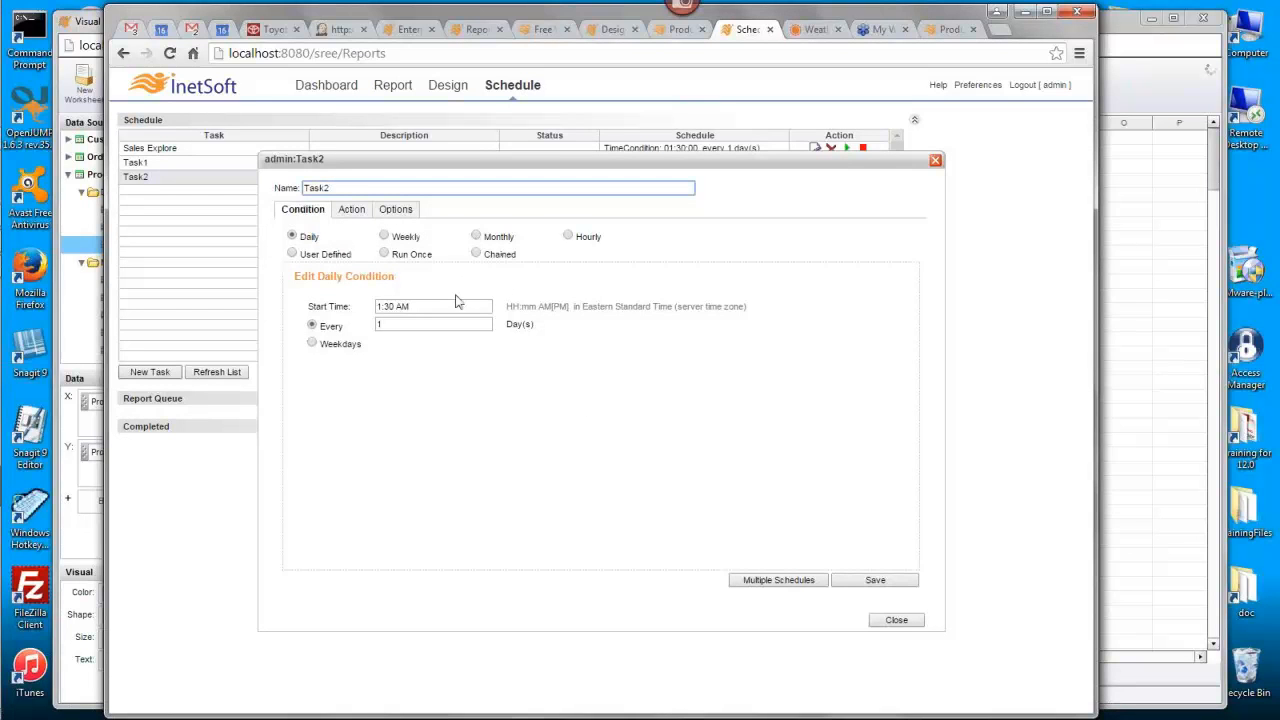
{"action": "left_click", "coordinate": [352, 209]}
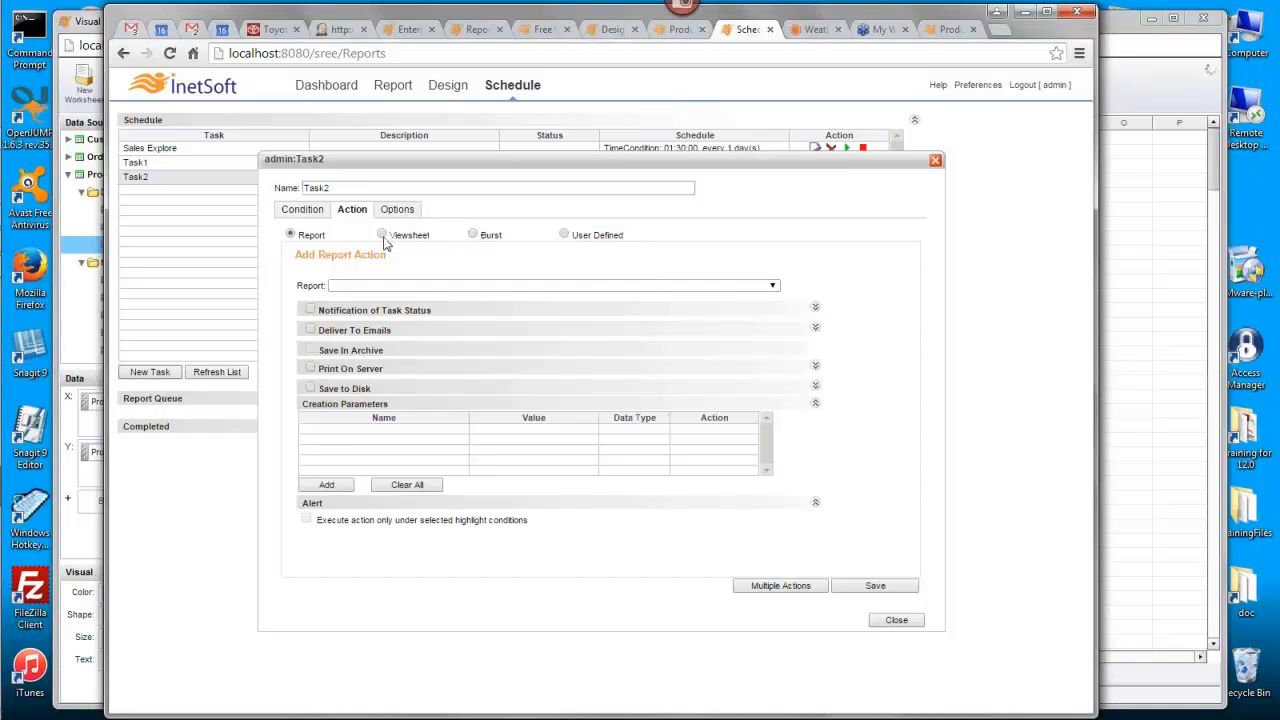
{"action": "left_click", "coordinate": [382, 236]}
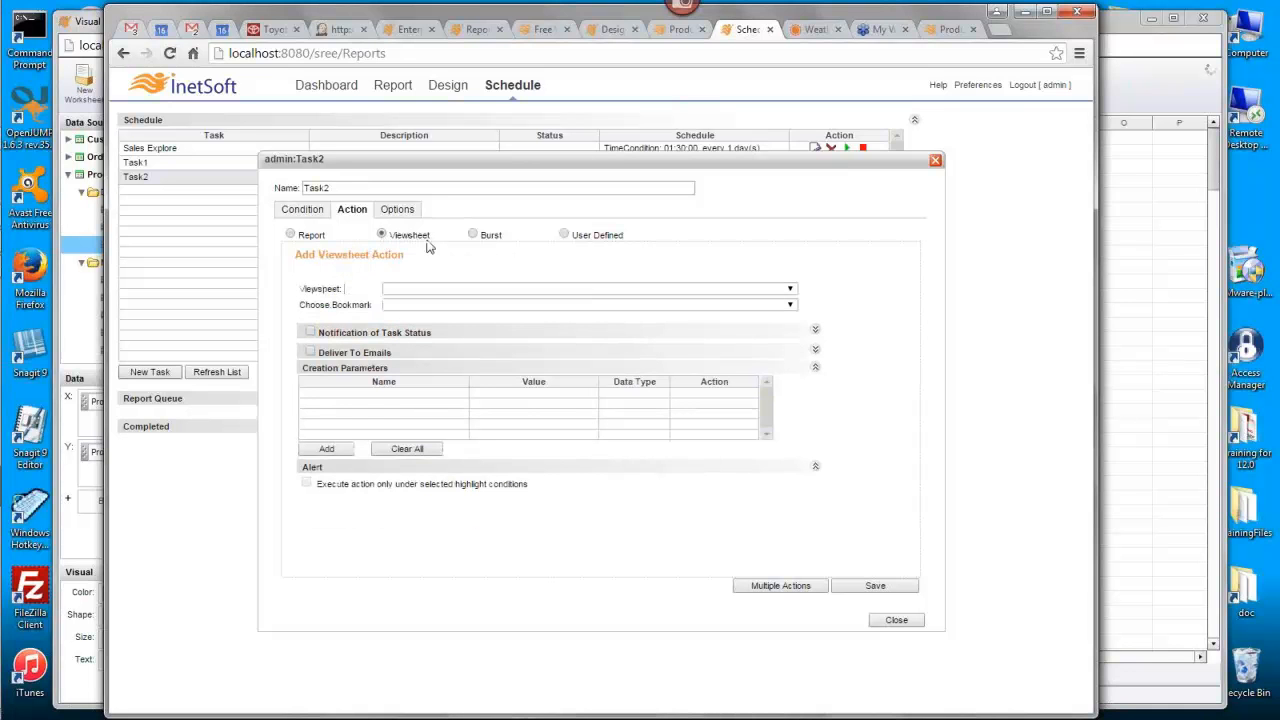
{"action": "left_click", "coordinate": [482, 289]}
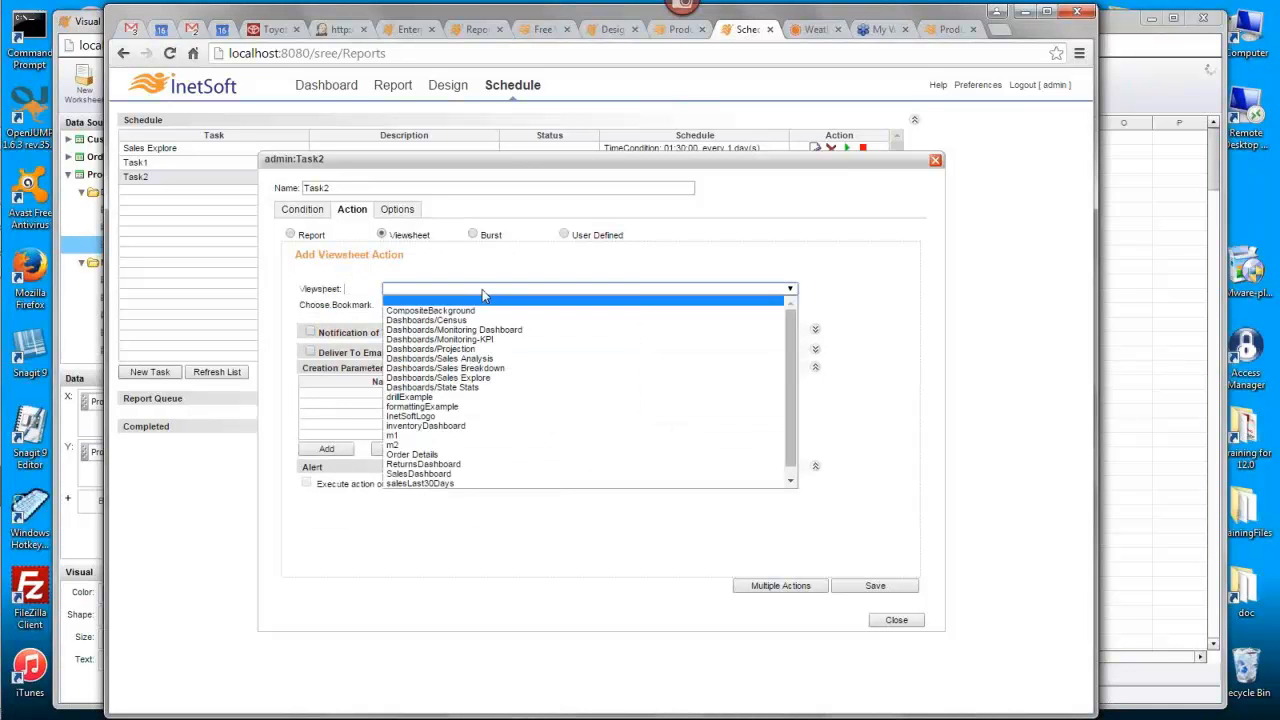
{"action": "left_click", "coordinate": [481, 426]}
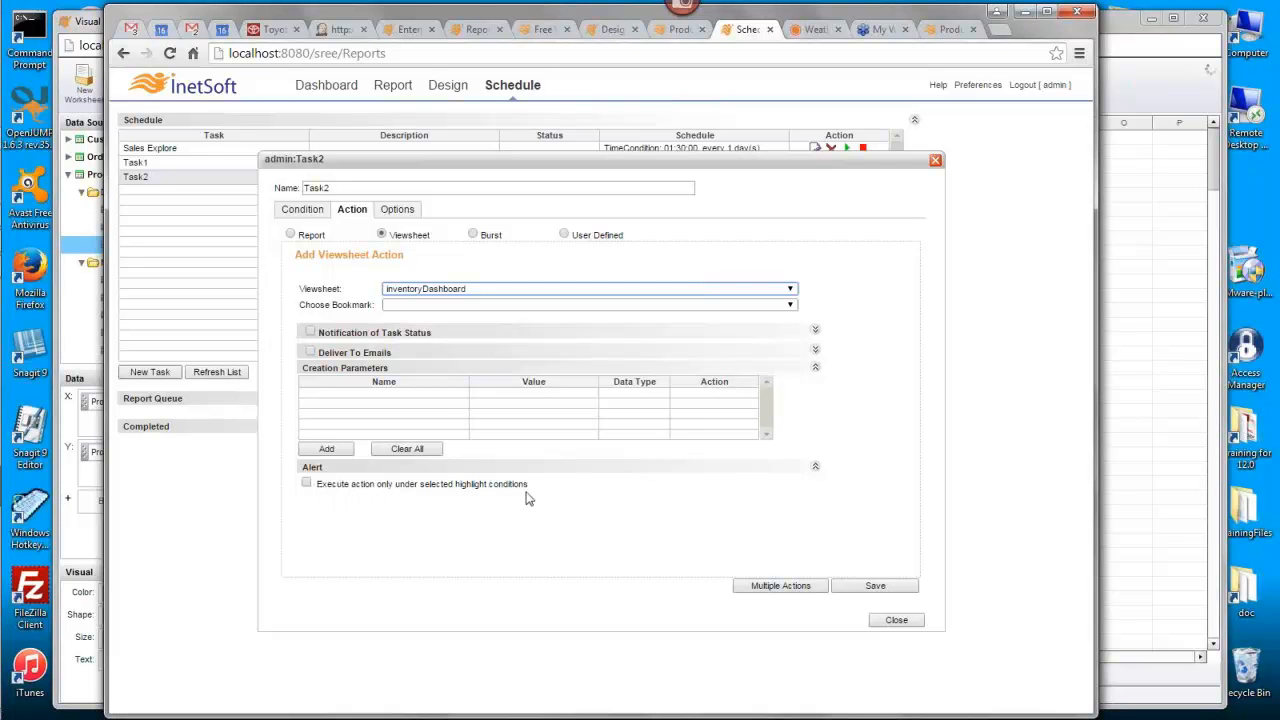
Step: Restrict the viewsheet action to run only under Chart1's lessthan15 highlight condition and save the action
{"action": "left_click", "coordinate": [307, 484]}
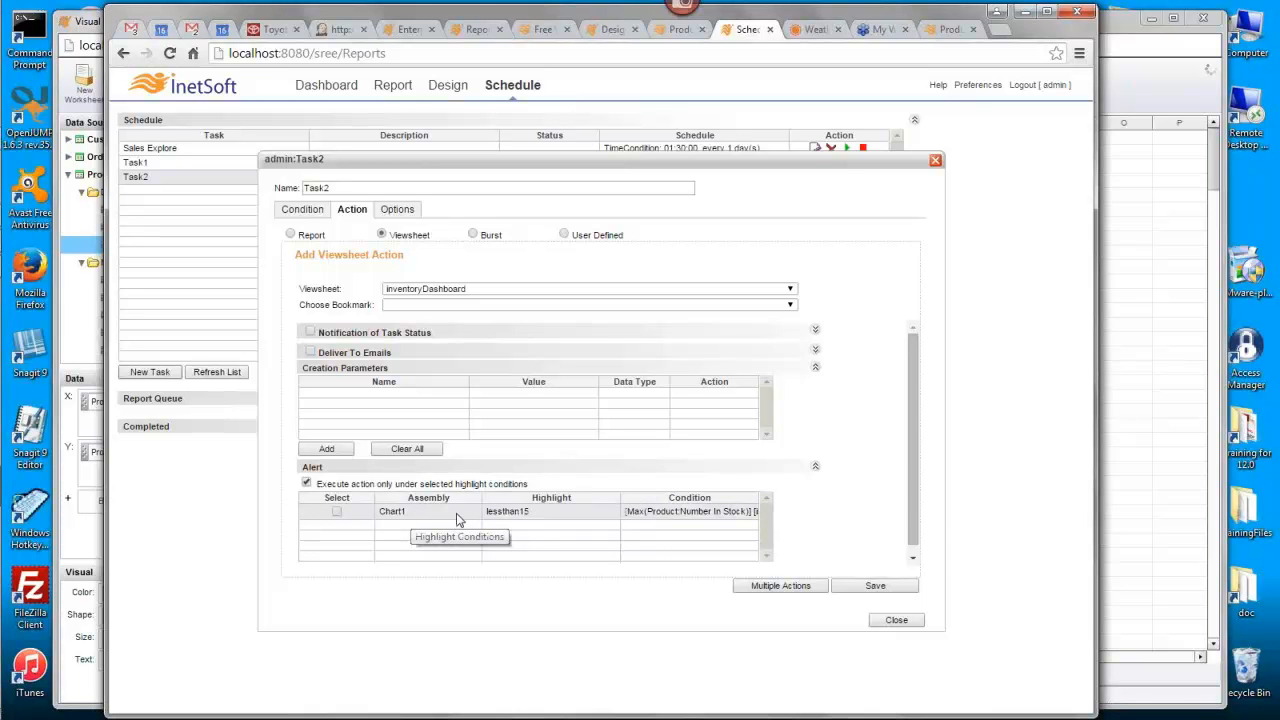
{"action": "left_click", "coordinate": [336, 512]}
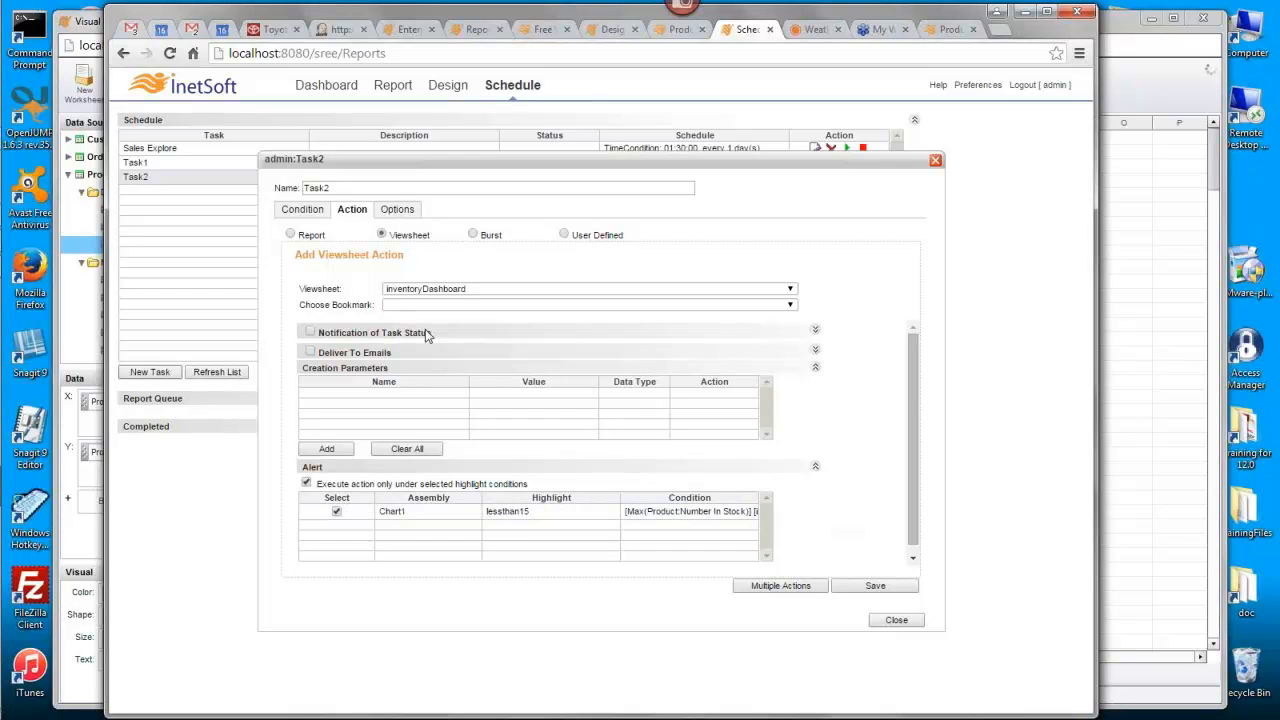
{"action": "left_click", "coordinate": [886, 586]}
Step: Check the task's daily condition and reselect Chart1's lessthan15 highlight as the viewsheet action's alert condition
{"action": "left_click", "coordinate": [314, 212]}
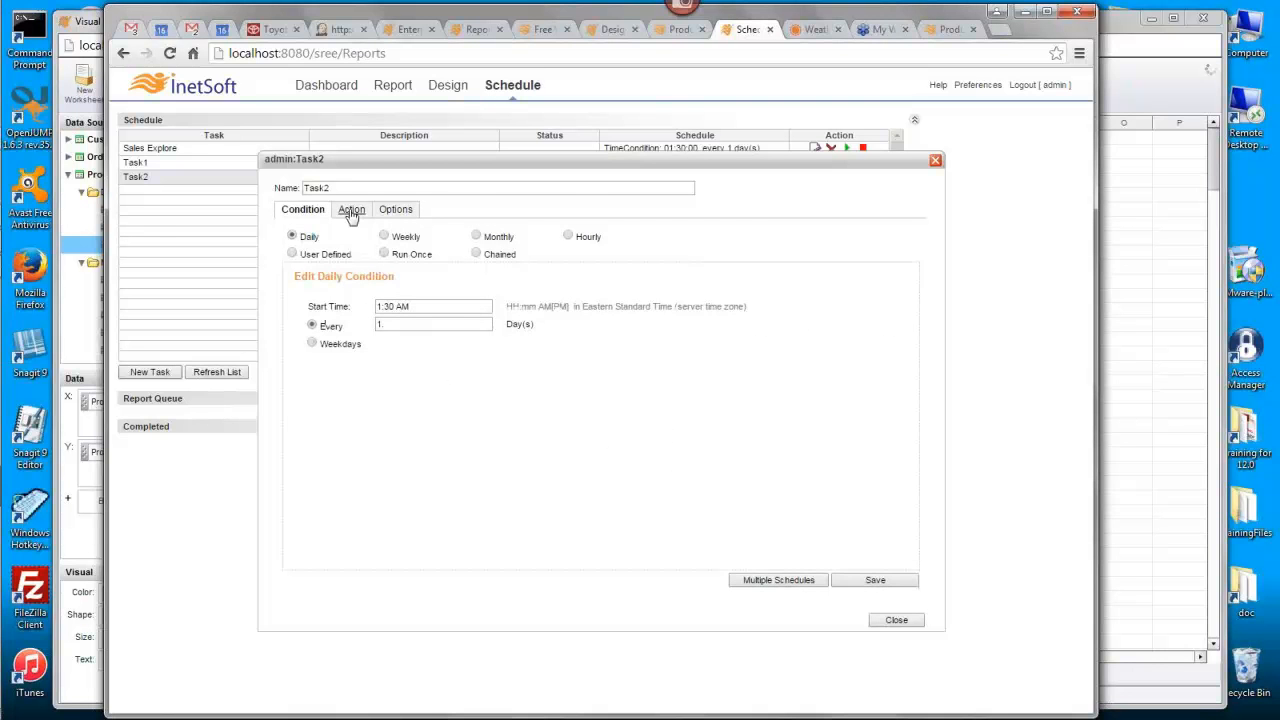
{"action": "left_click", "coordinate": [351, 210]}
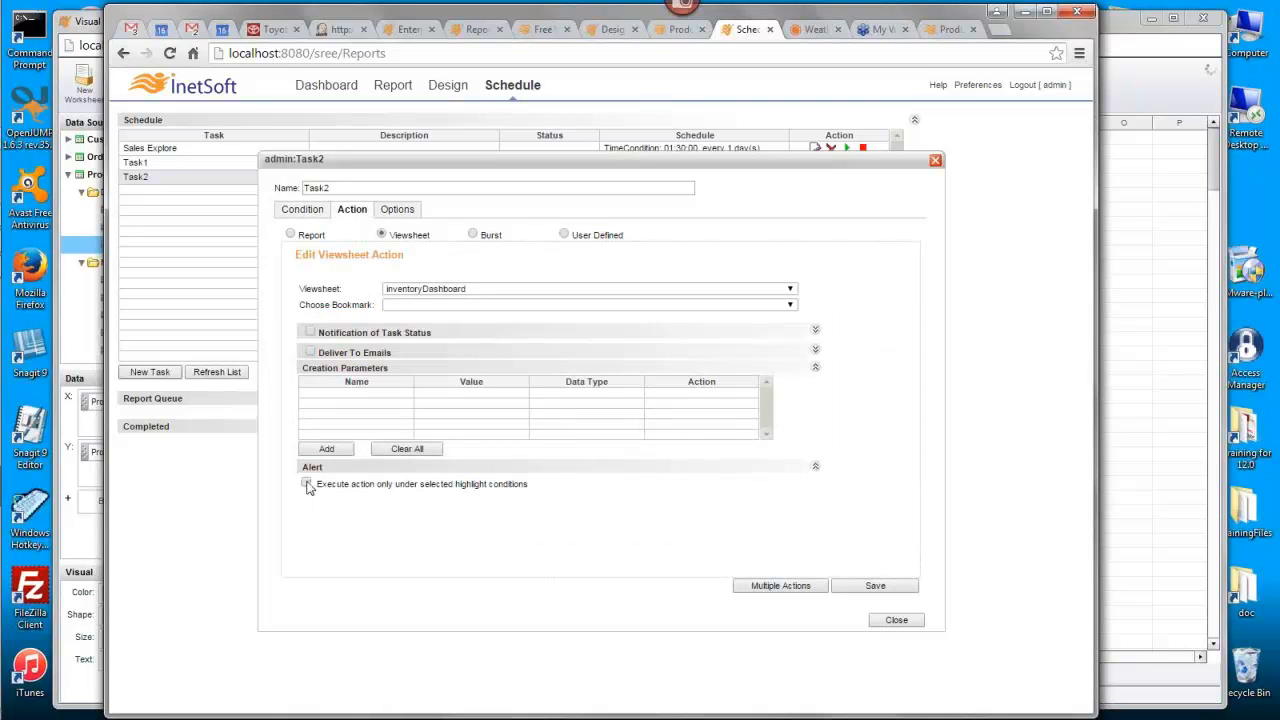
{"action": "left_click", "coordinate": [307, 484]}
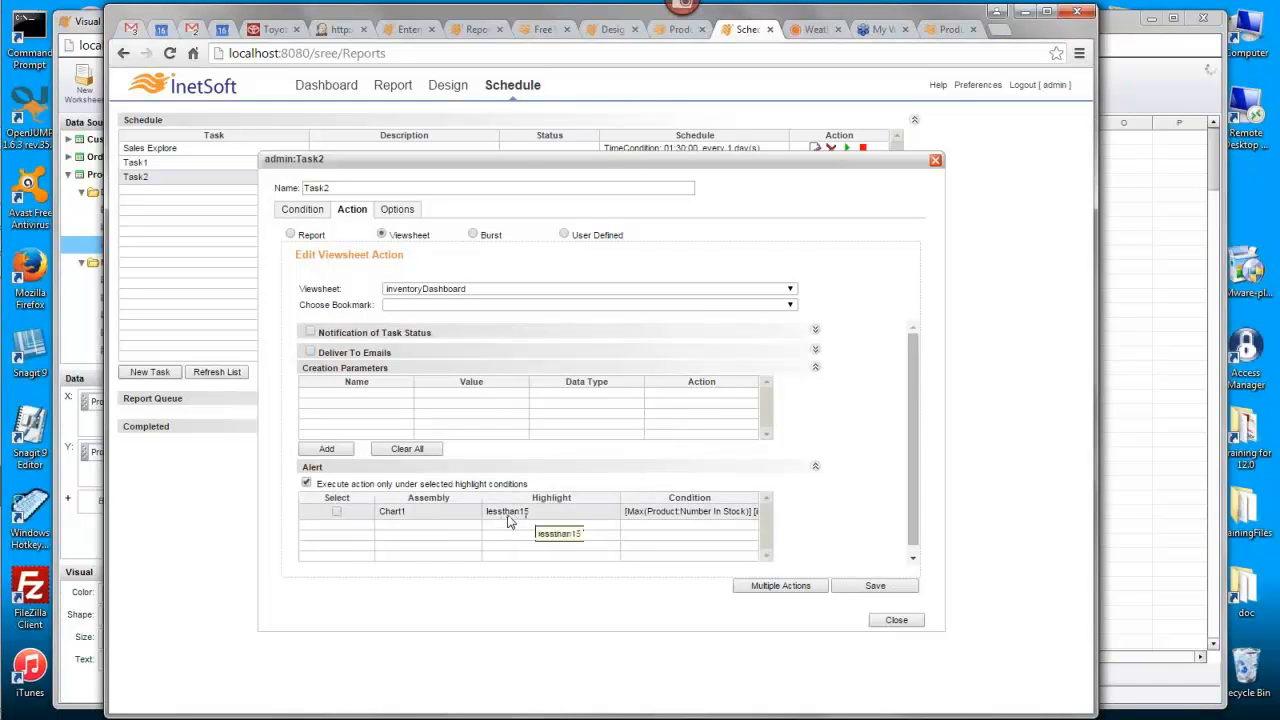
{"action": "left_click", "coordinate": [336, 512]}
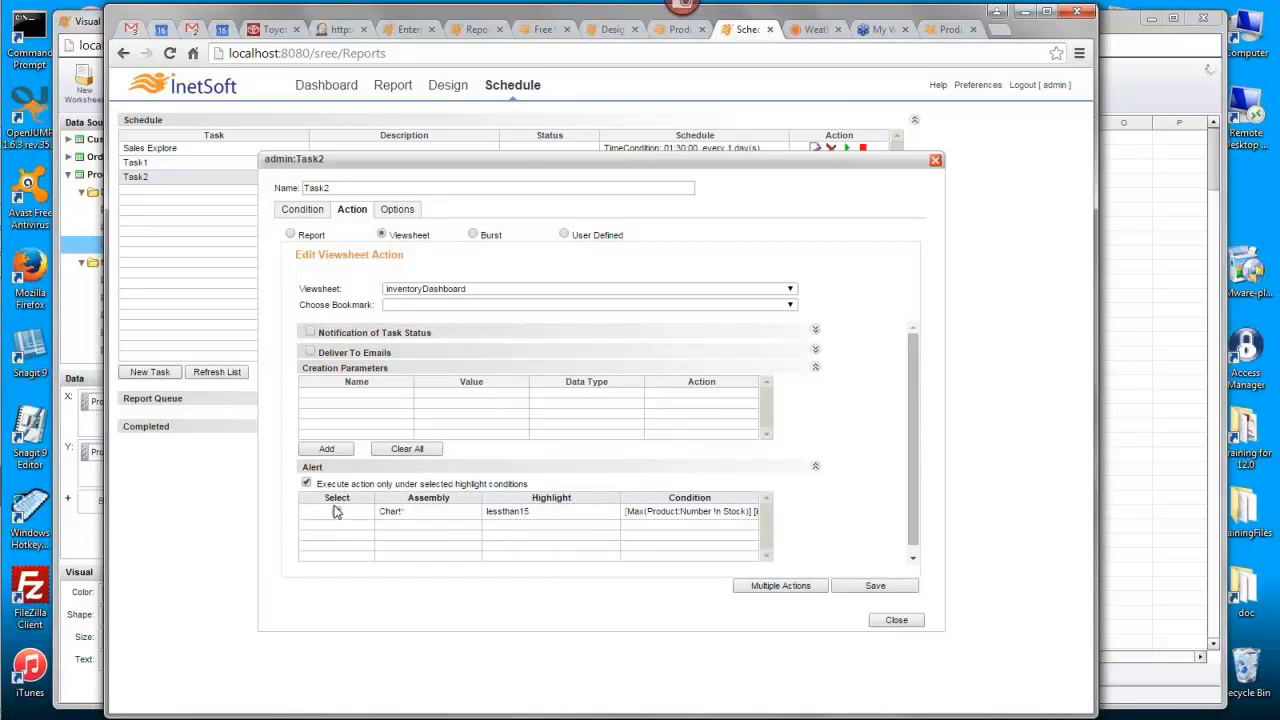
{"action": "left_click", "coordinate": [336, 511]}
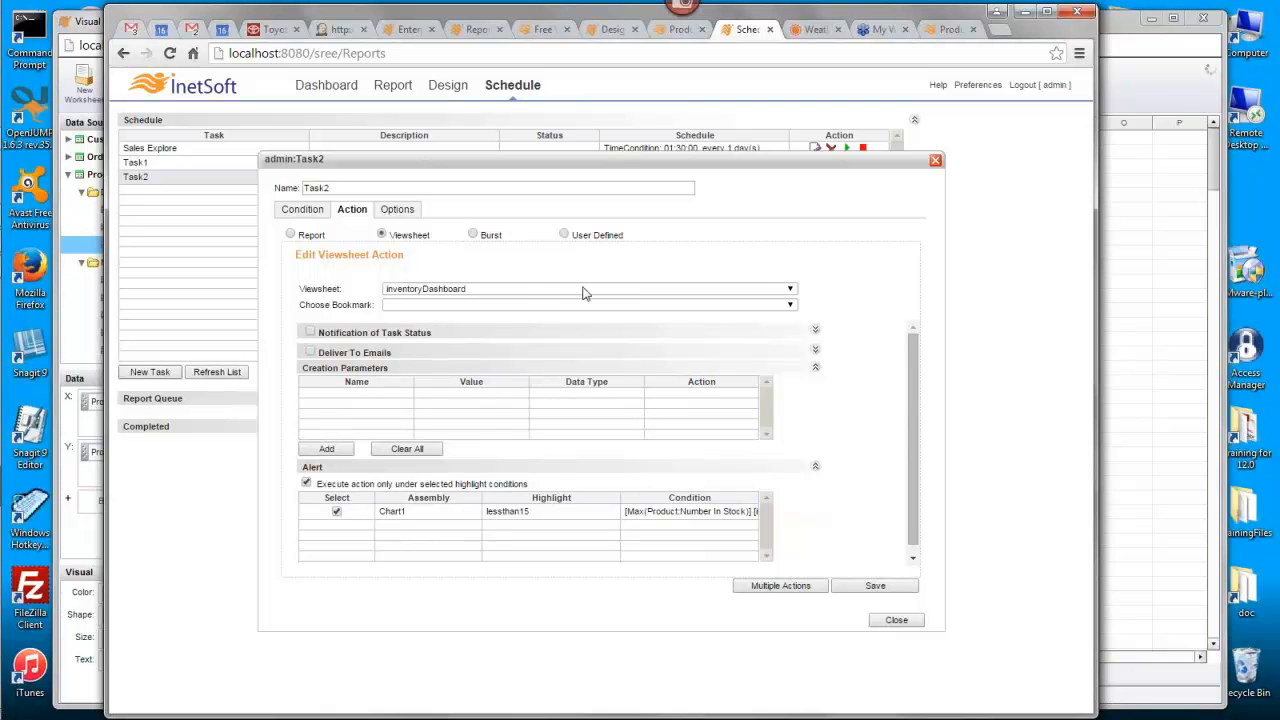
Step: Turn on e-mail delivery for the viewsheet action, review its alert settings, and close the task without saving
{"action": "left_click", "coordinate": [312, 354]}
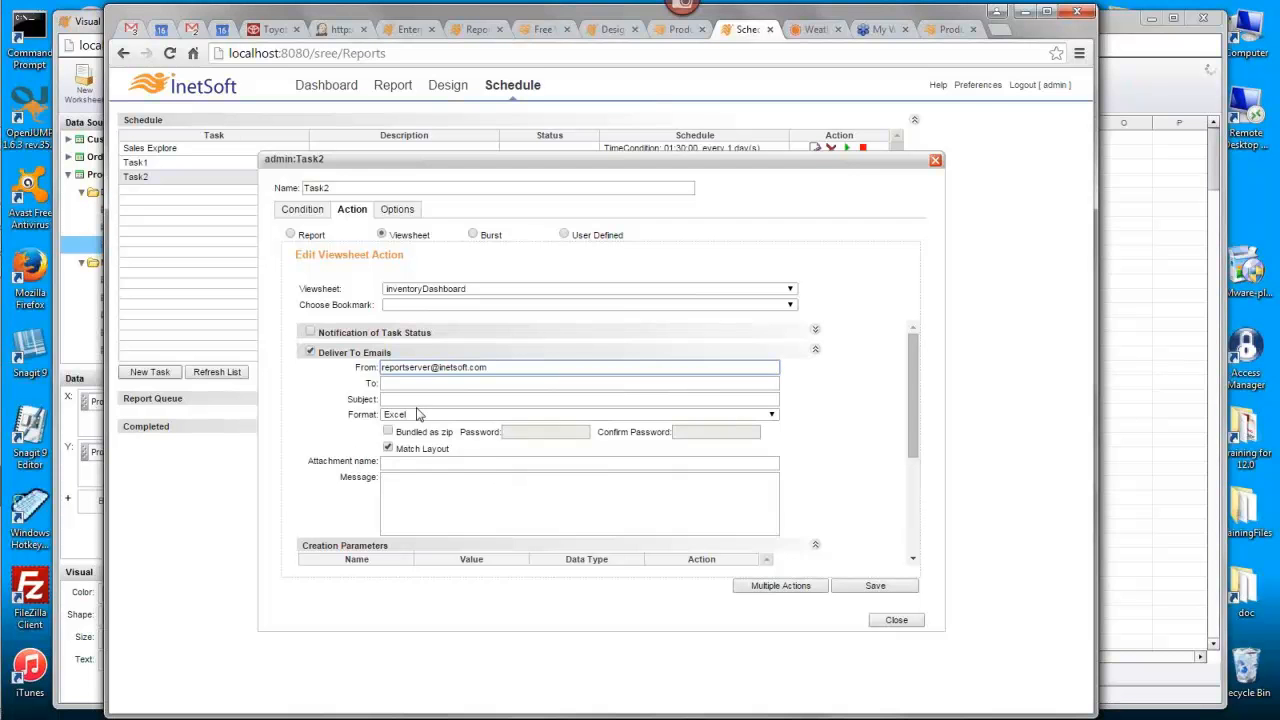
{"action": "left_click_drag", "start_coordinate": [913, 410], "coordinate": [917, 517]}
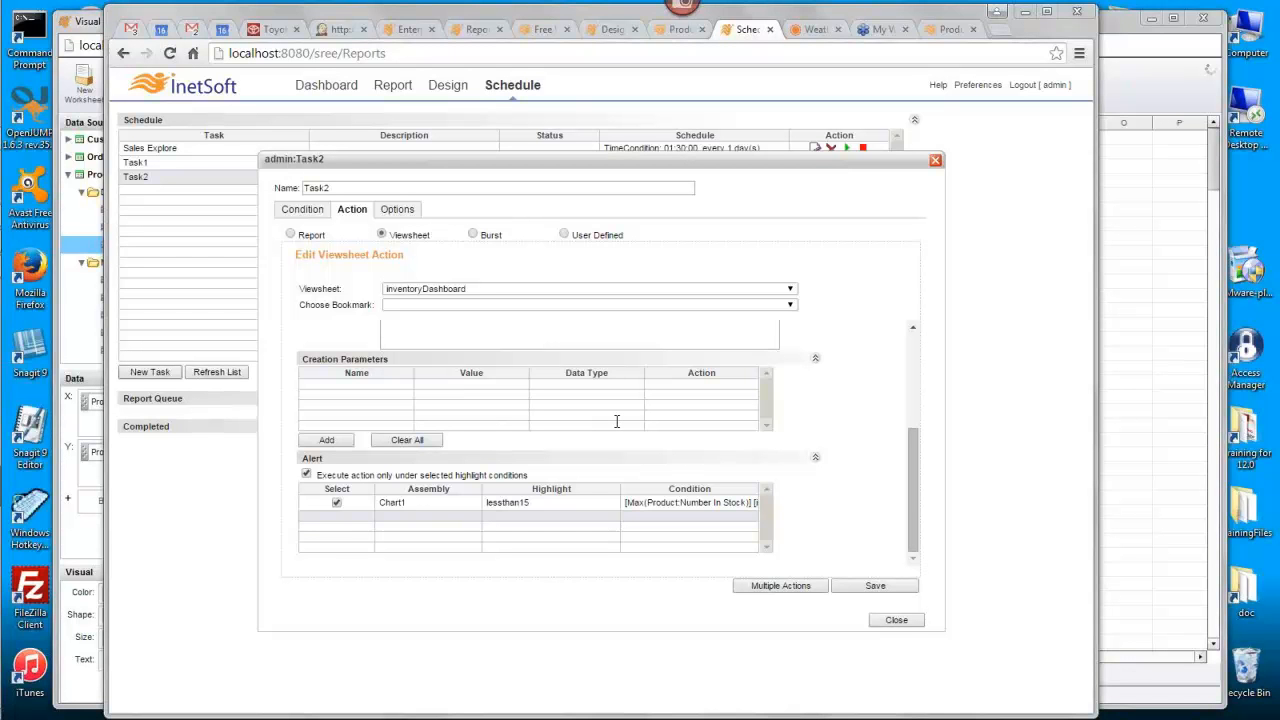
{"action": "left_click", "coordinate": [935, 160]}
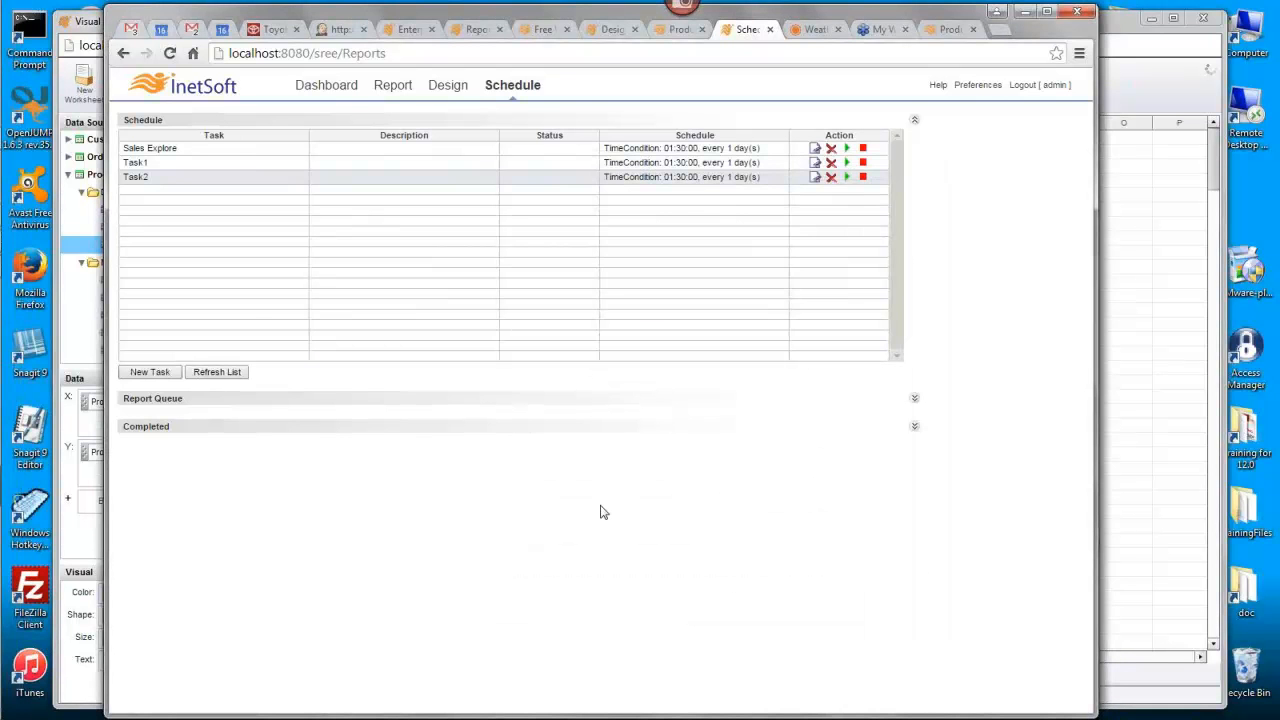